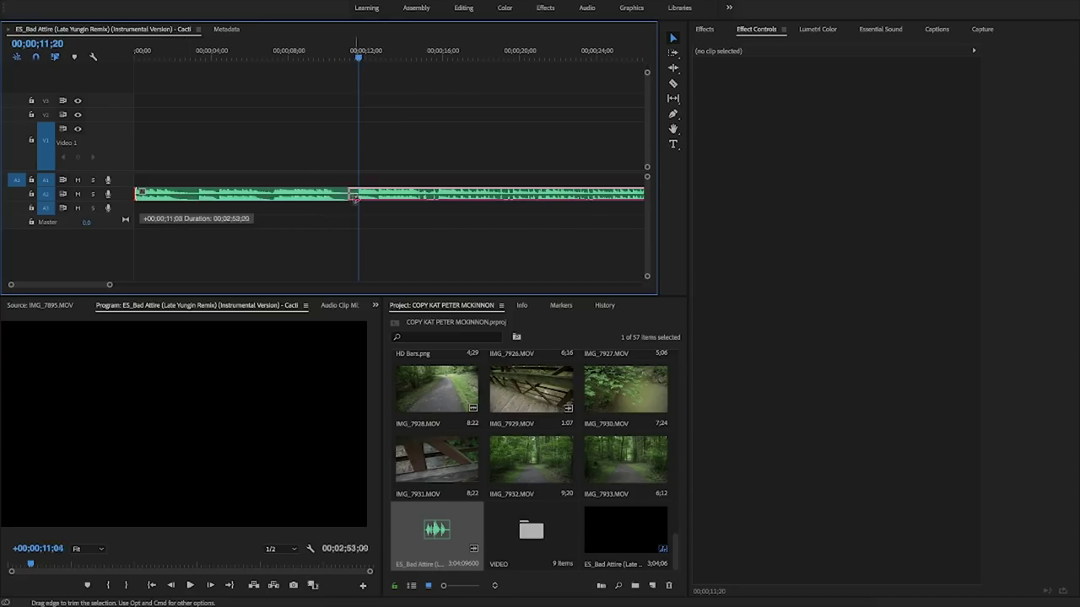
- Close the gap in front of the trimmed music clip and return the playhead to the start of the sequence
left_click(336, 198)
key("Delete")
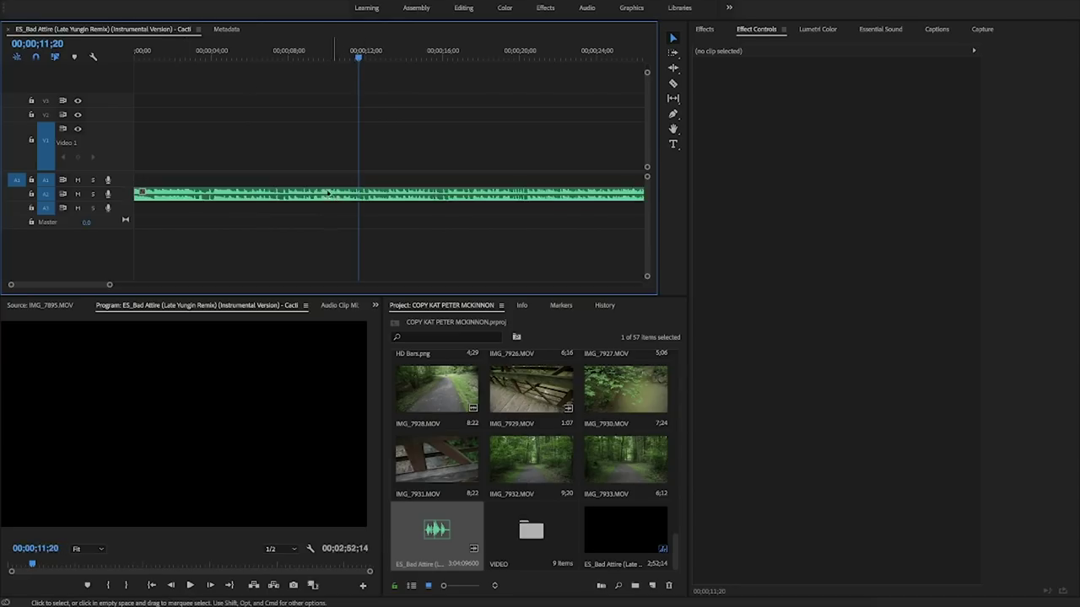
left_click_drag(218, 49, 95, 41)
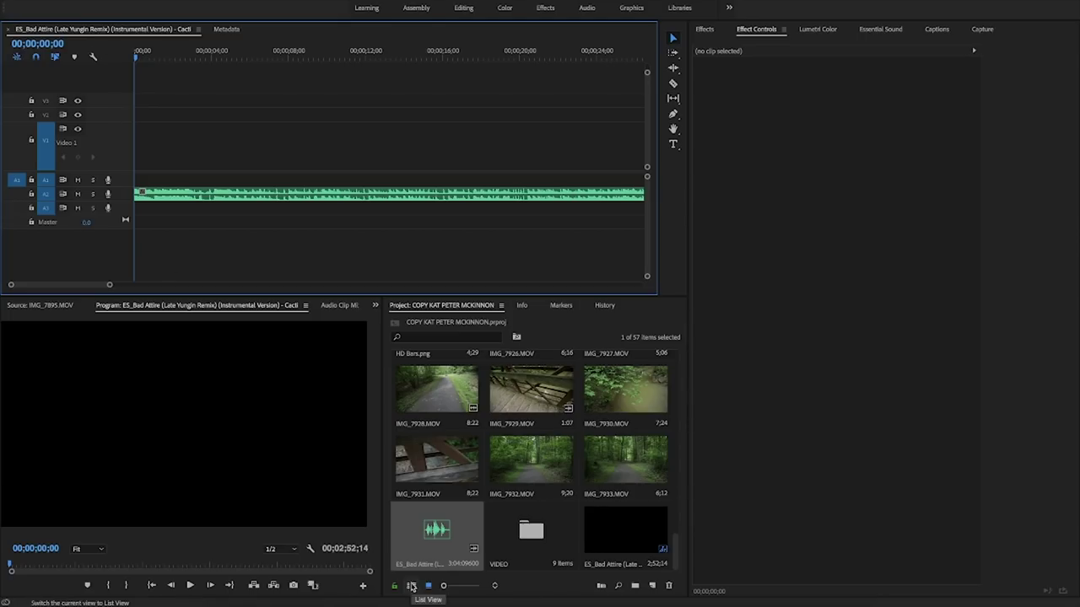
- Open IMG_7932.MOV in the Source Monitor and mark its In point at 10;28;31;27 and Out point at 10;28;35;13
right_click(509, 468)
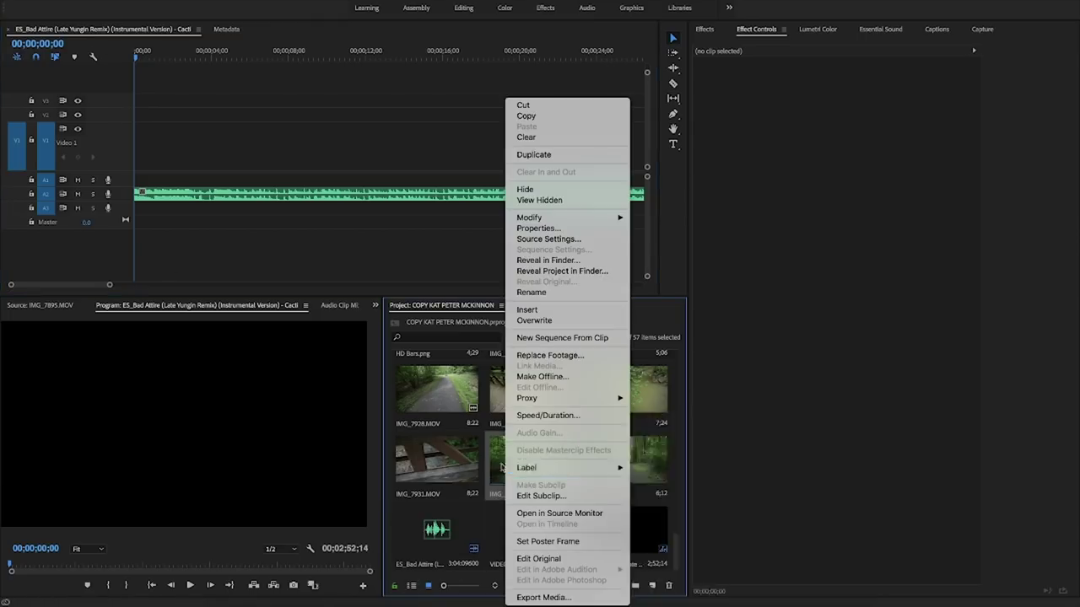
left_click(496, 466)
double_click(524, 473)
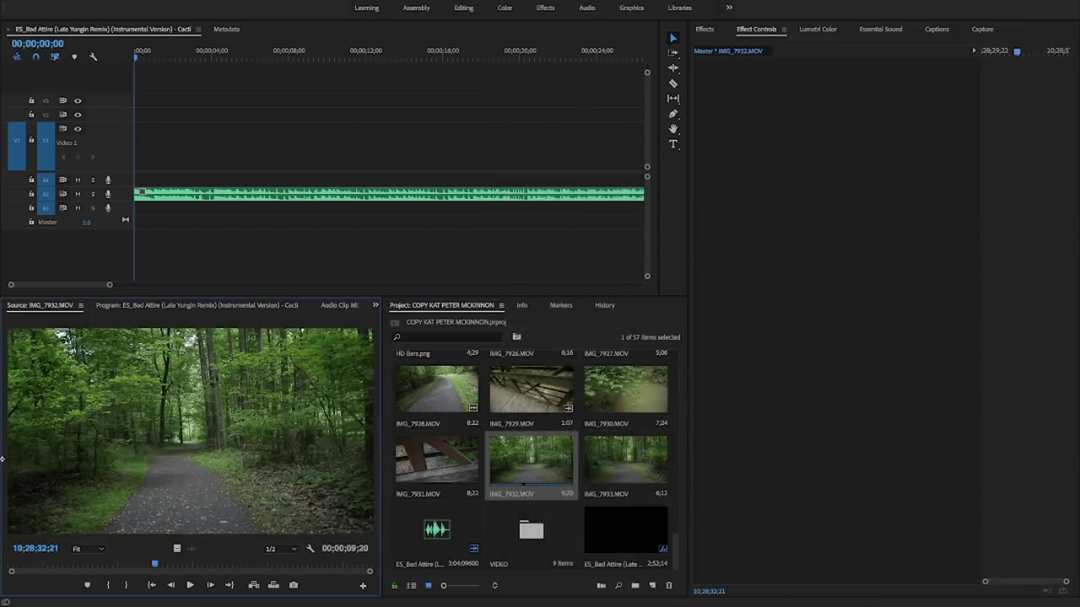
left_click(38, 563)
key("space")
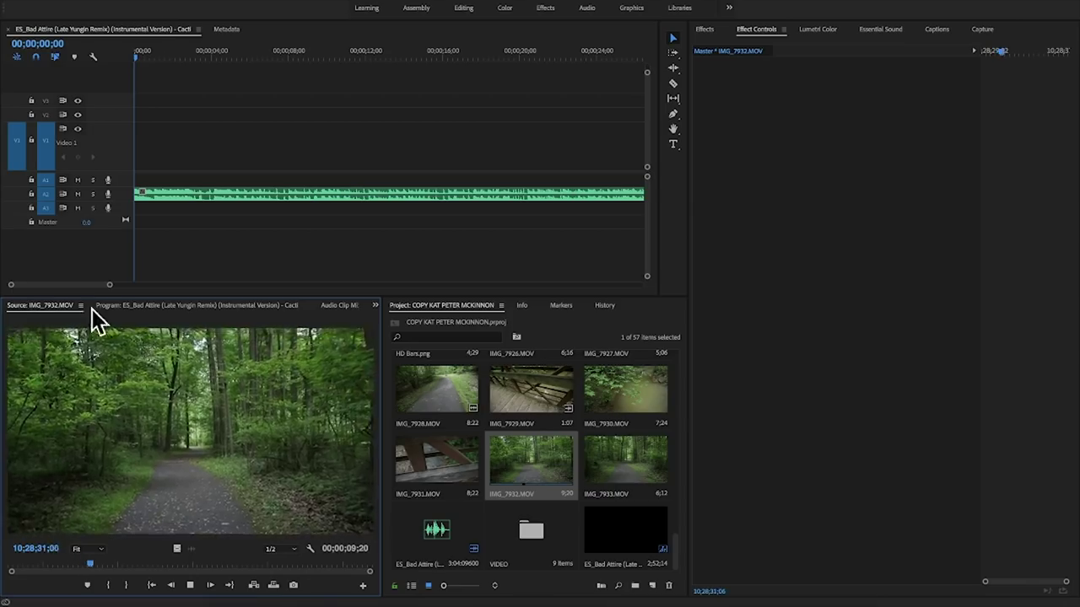
key("space")
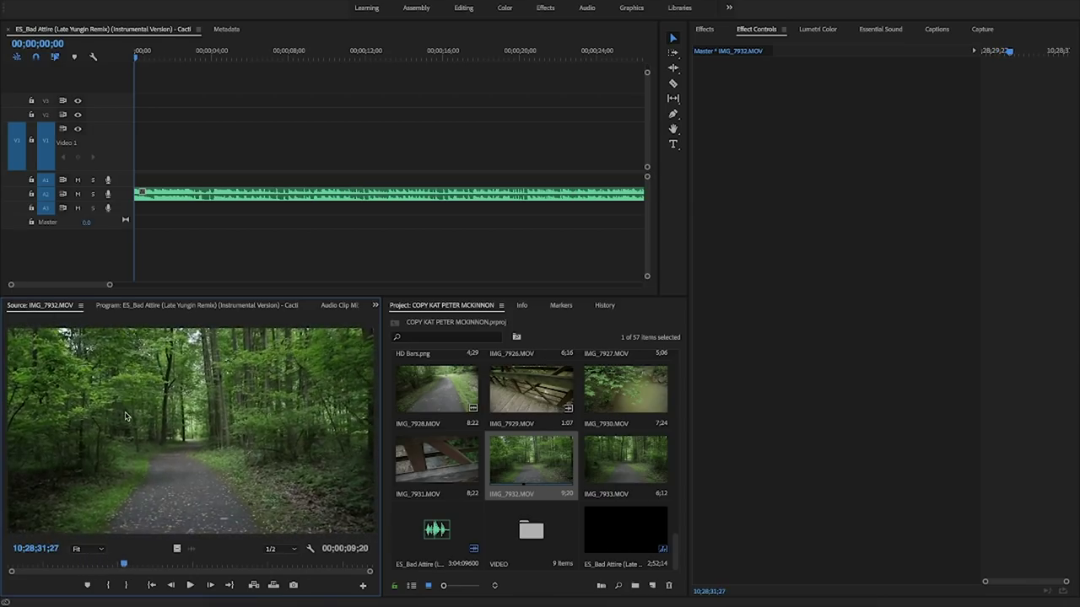
left_click(110, 587)
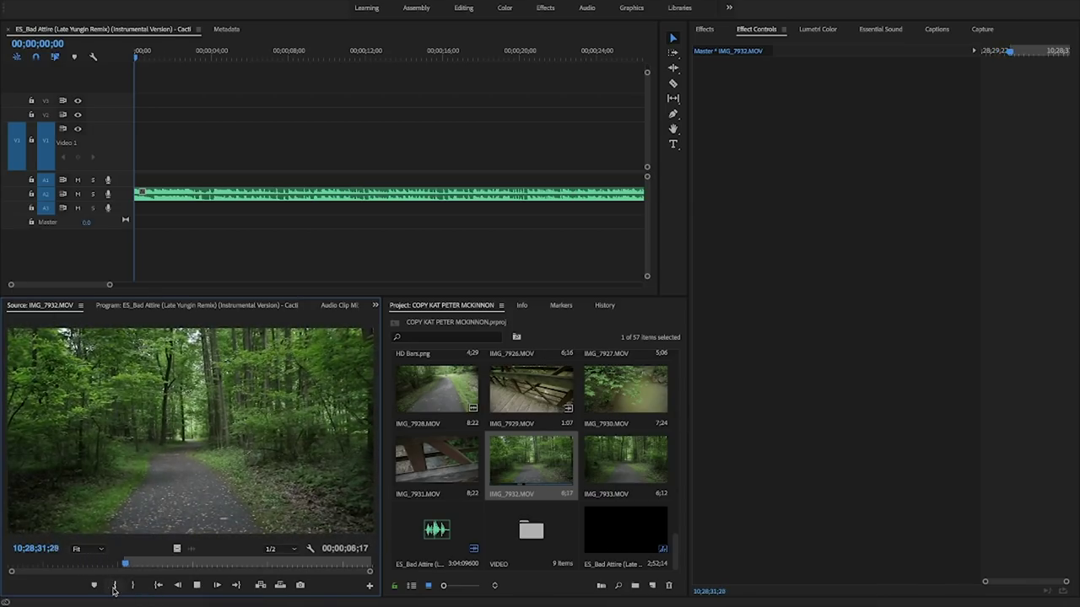
key("space")
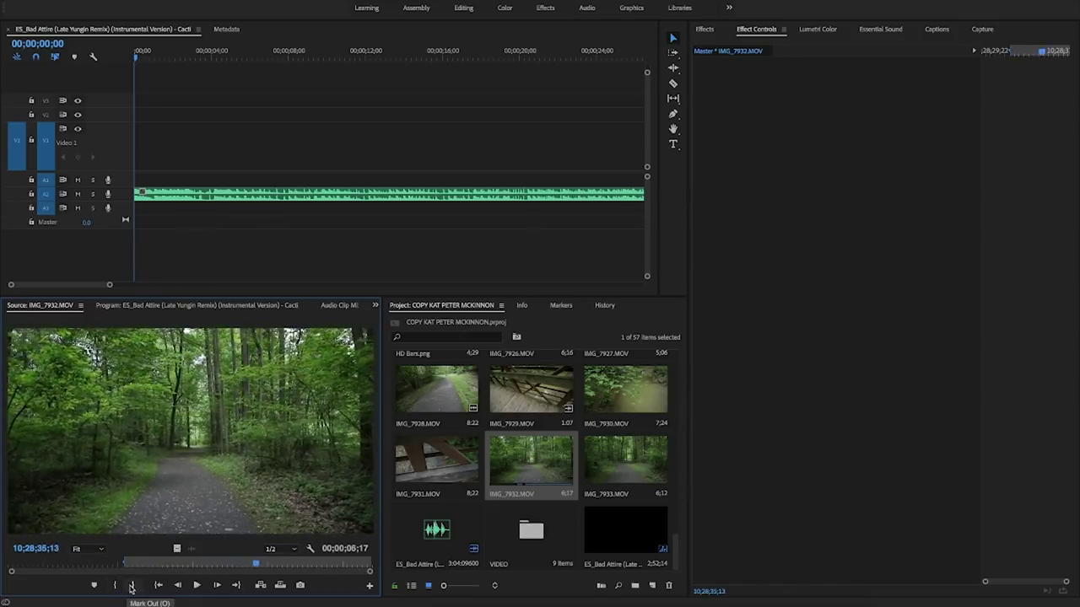
left_click(132, 586)
- Place the marked section of IMG_7932.MOV on Video 1 at about 4 seconds and delete it again
left_click_drag(506, 462, 218, 156)
left_click_drag(212, 52, 278, 54)
left_click(247, 165)
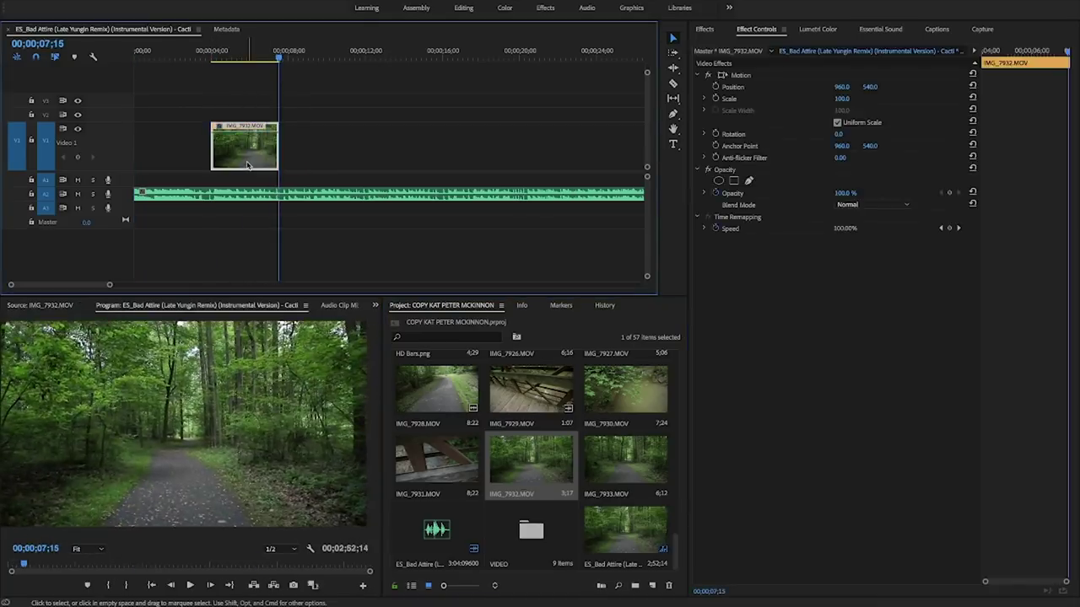
key("Delete")
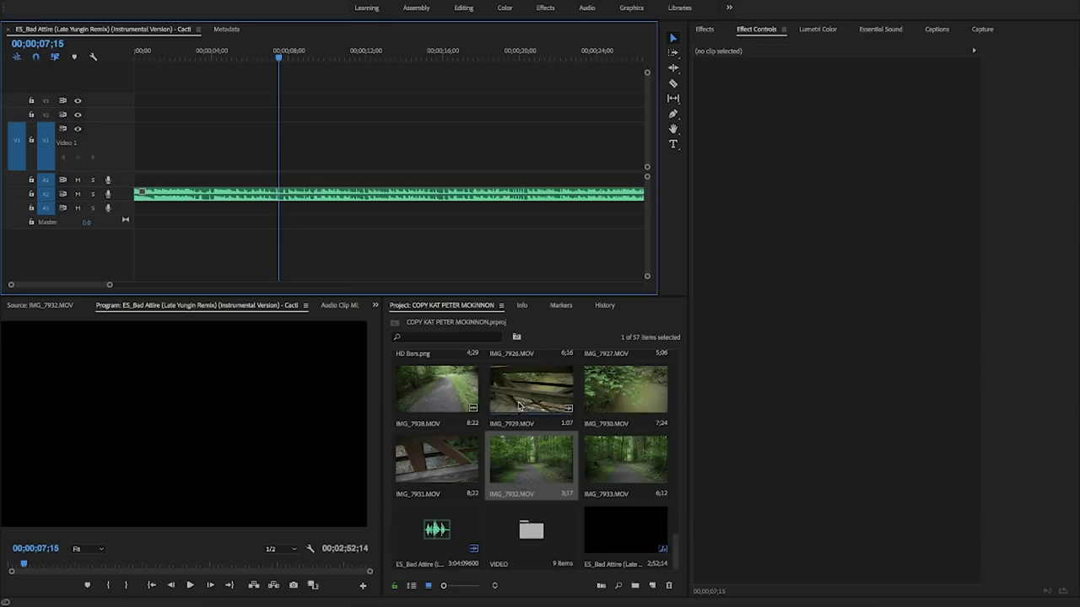
- Place IMG_7923.MOV at the start of Video 1 and the caution-sign clip IMG_7906.MOV directly after it
scroll(519, 406, "up", 3)
scroll(519, 406, "up", 5)
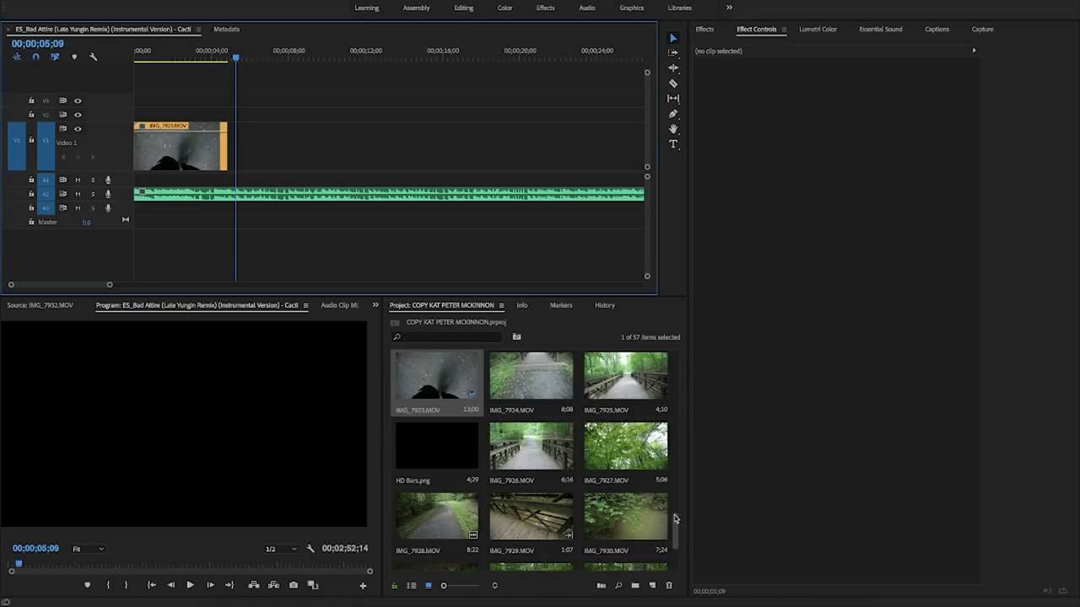
left_click_drag(675, 523, 691, 434)
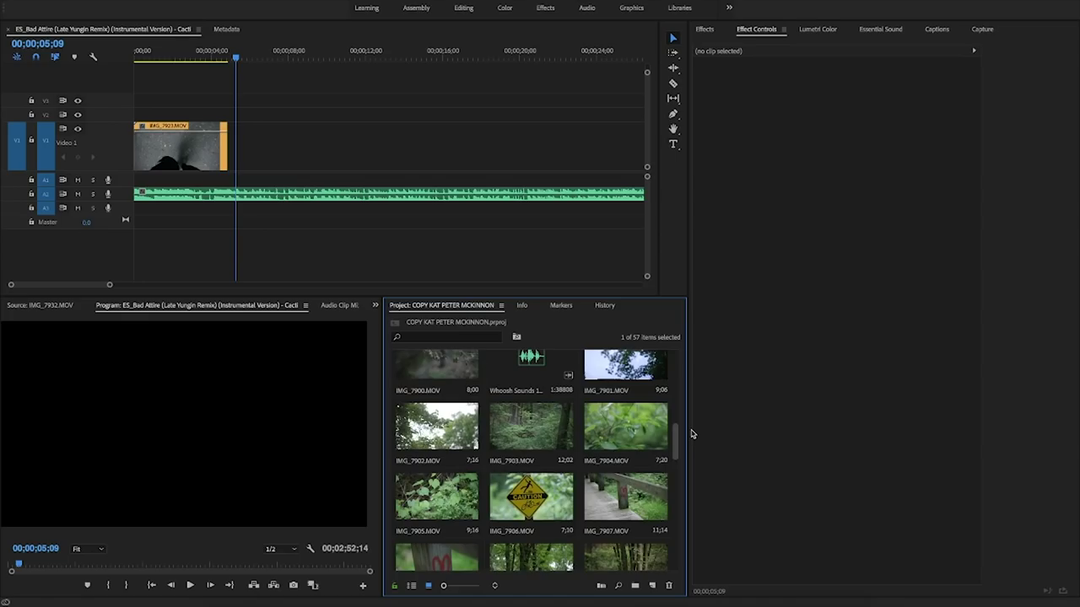
left_click_drag(691, 434, 692, 444)
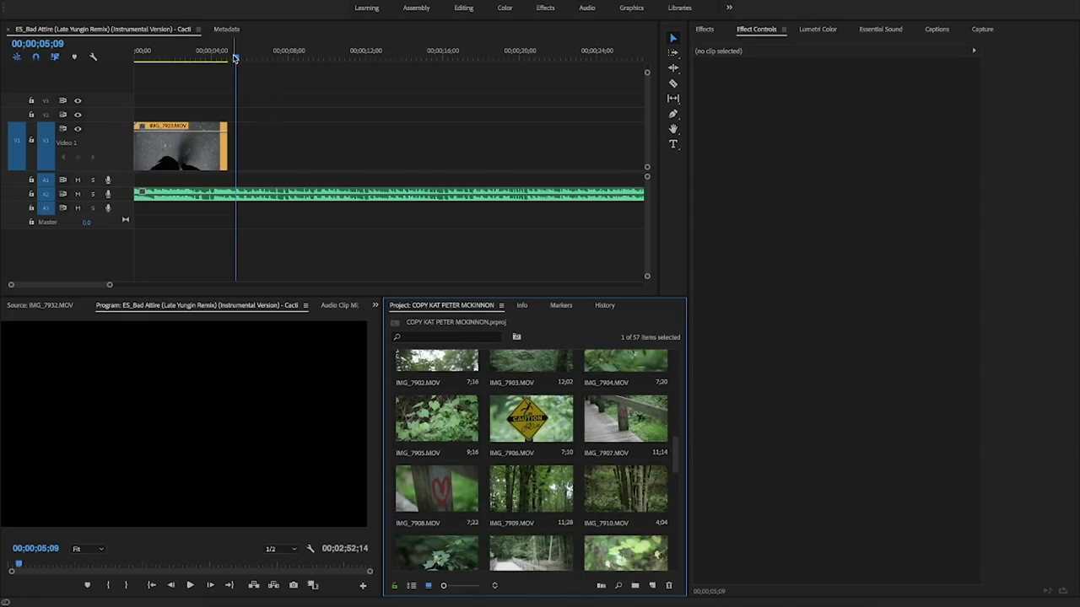
left_click_drag(540, 422, 228, 147)
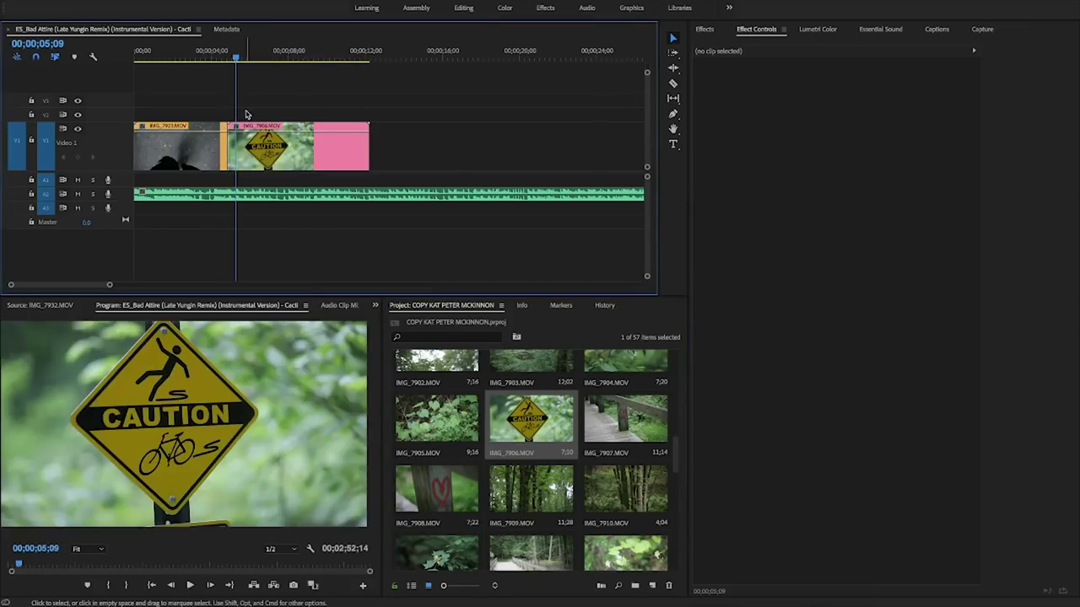
- Look through the project's clips in list view and return to the thumbnail icon view
left_click(412, 586)
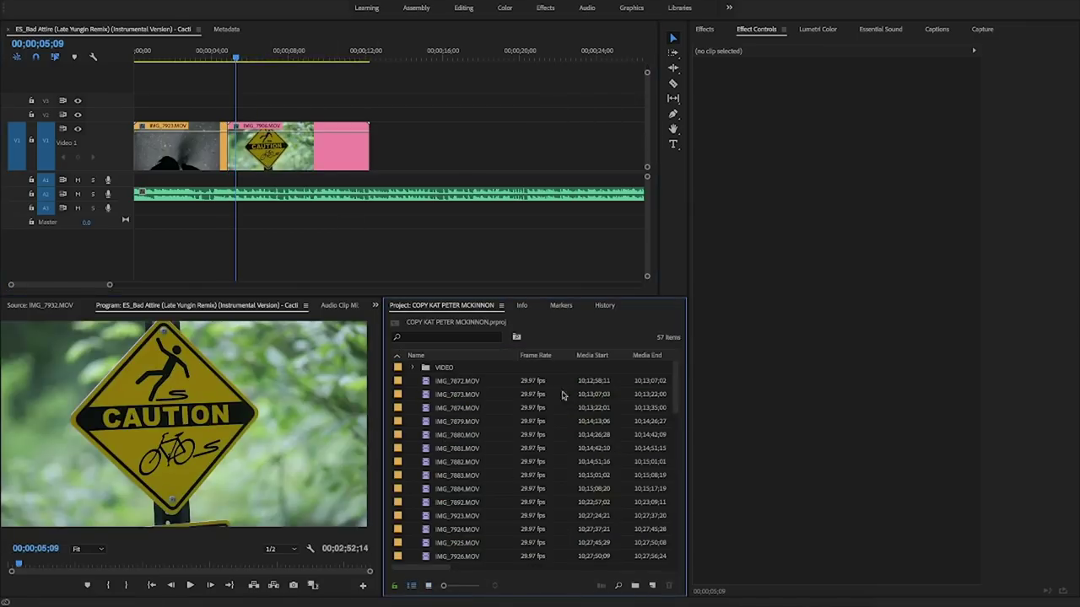
left_click_drag(680, 376, 669, 482)
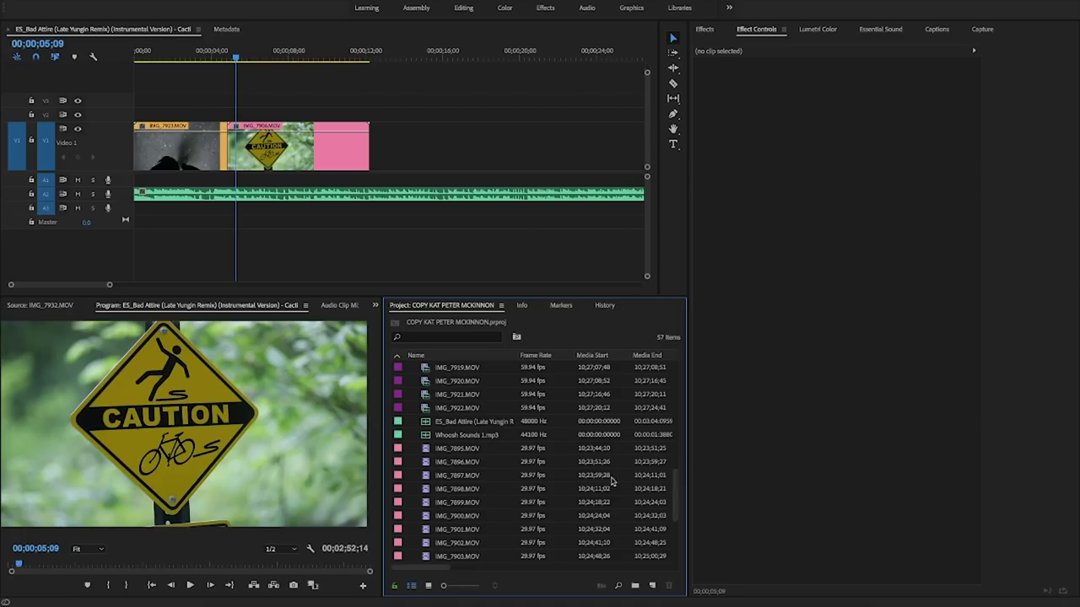
left_click_drag(676, 497, 677, 549)
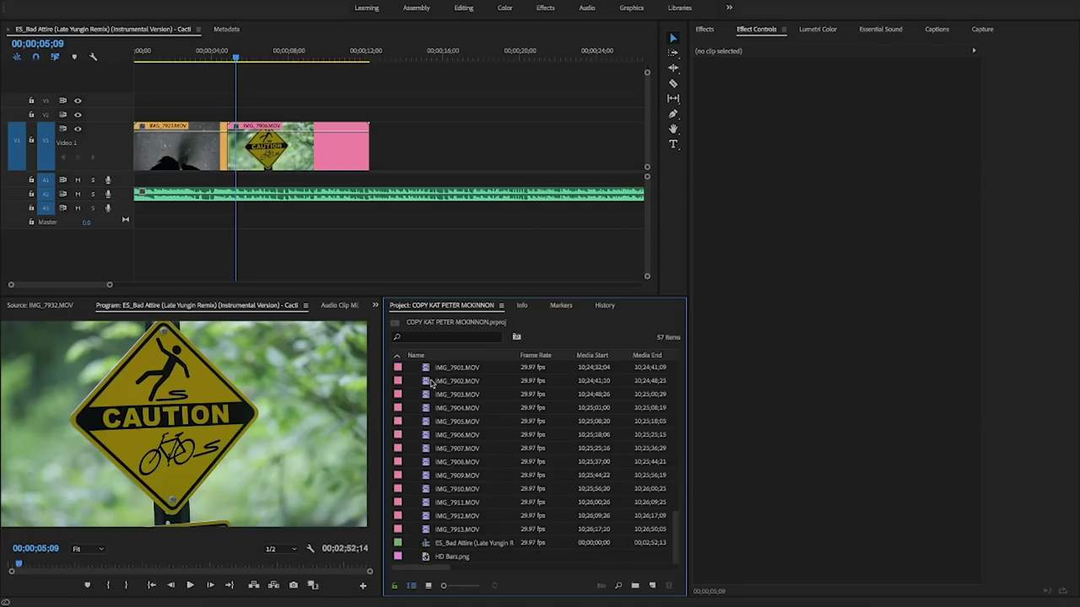
left_click(412, 585)
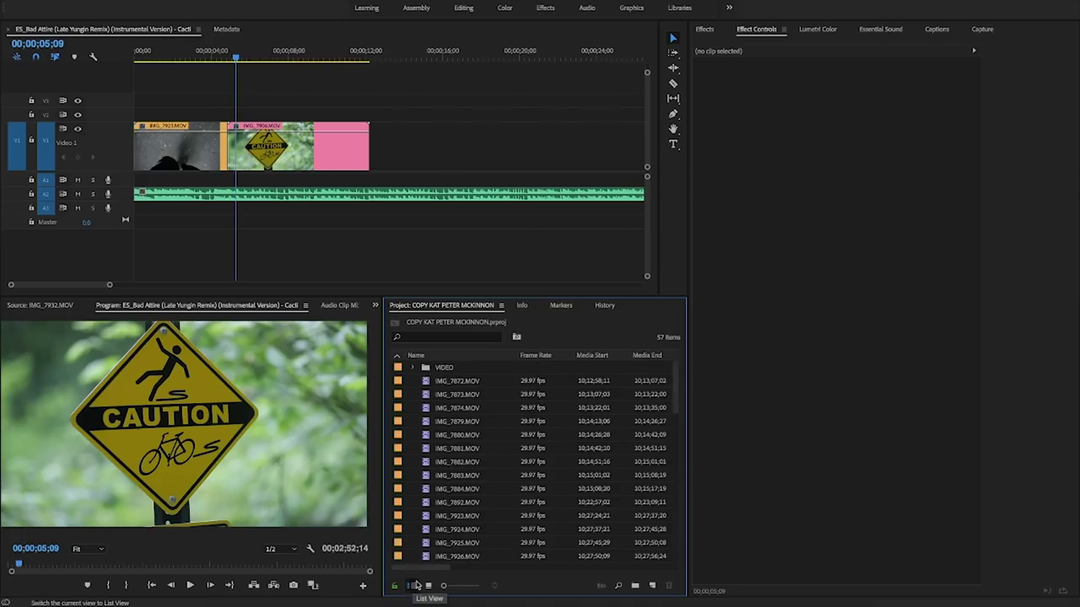
left_click(428, 586)
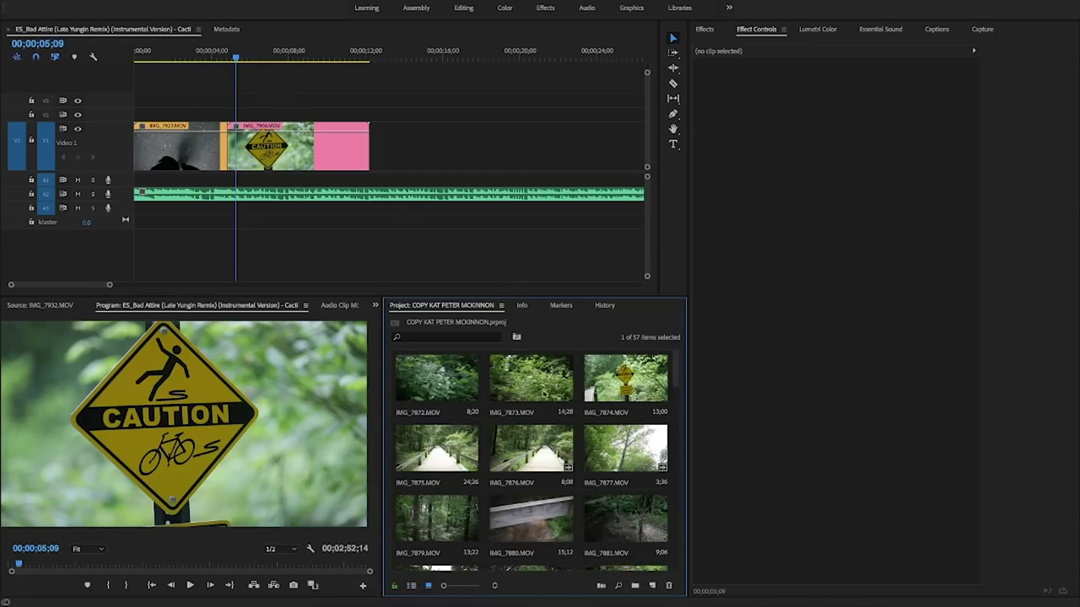
- Trim the end of IMG_7906.MOV on Video 1 to 00;00;06;29
left_click_drag(246, 55, 221, 58)
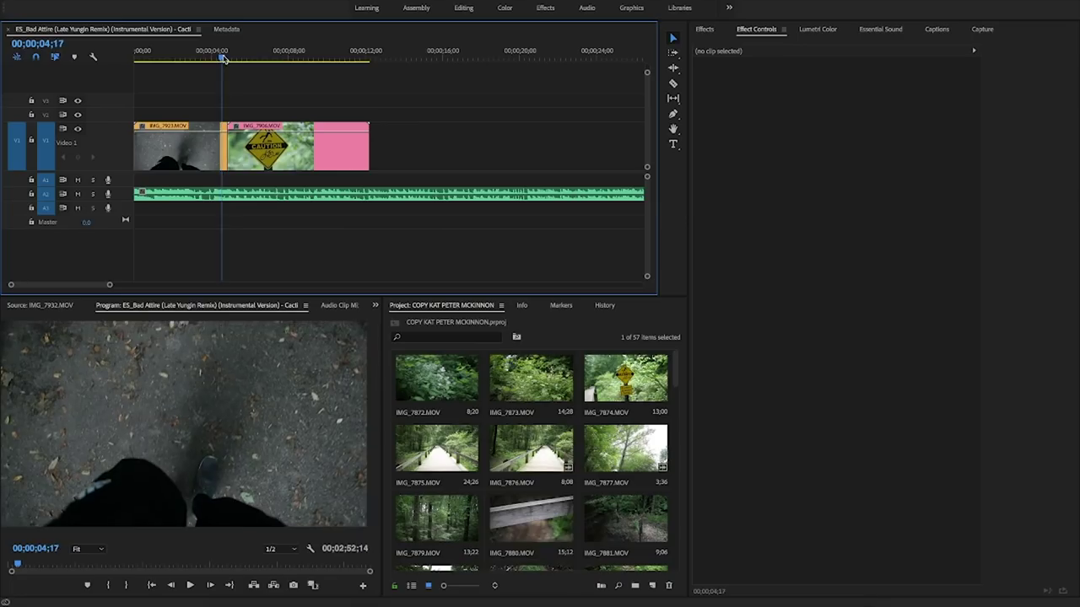
left_click_drag(224, 59, 268, 55)
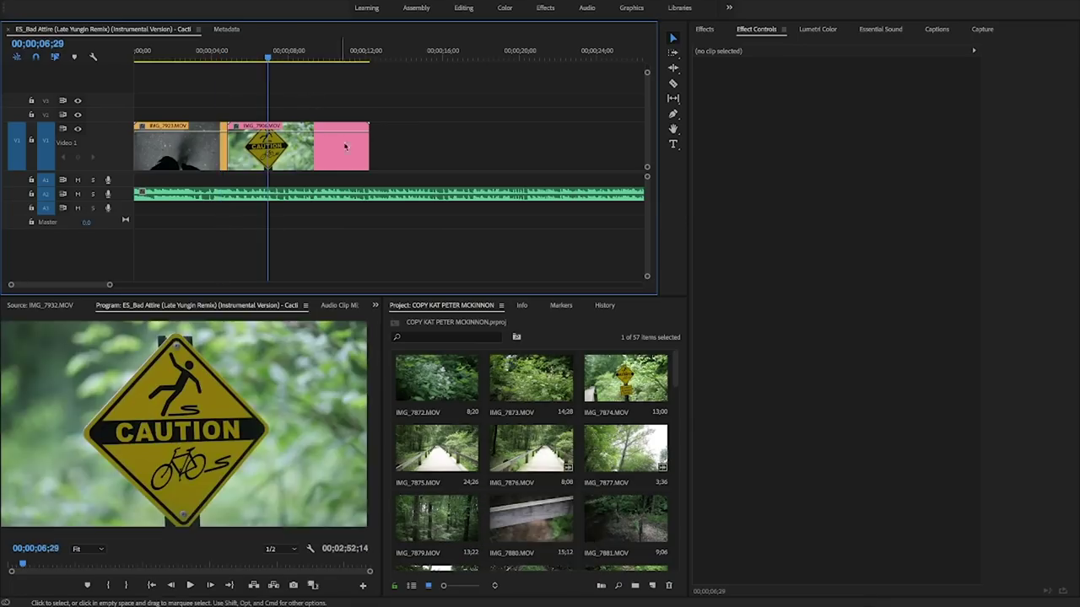
left_click_drag(372, 146, 275, 146)
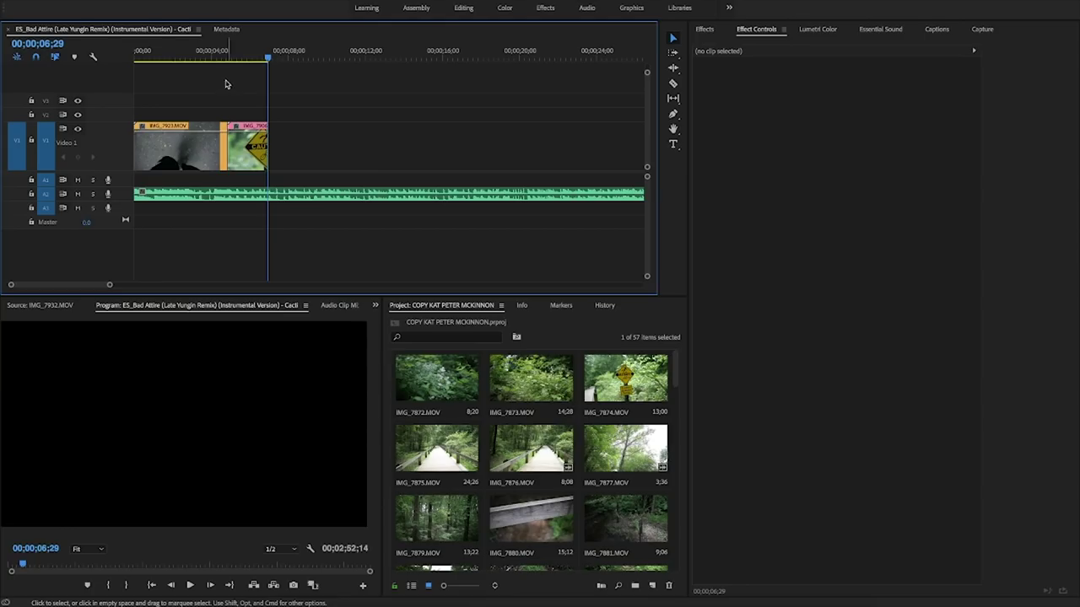
- Add IMG_7874.MOV directly after IMG_7906.MOV on Video 1 and trim its end to 00;00;08;23
left_click_drag(611, 387, 372, 151)
left_click_drag(270, 54, 260, 56)
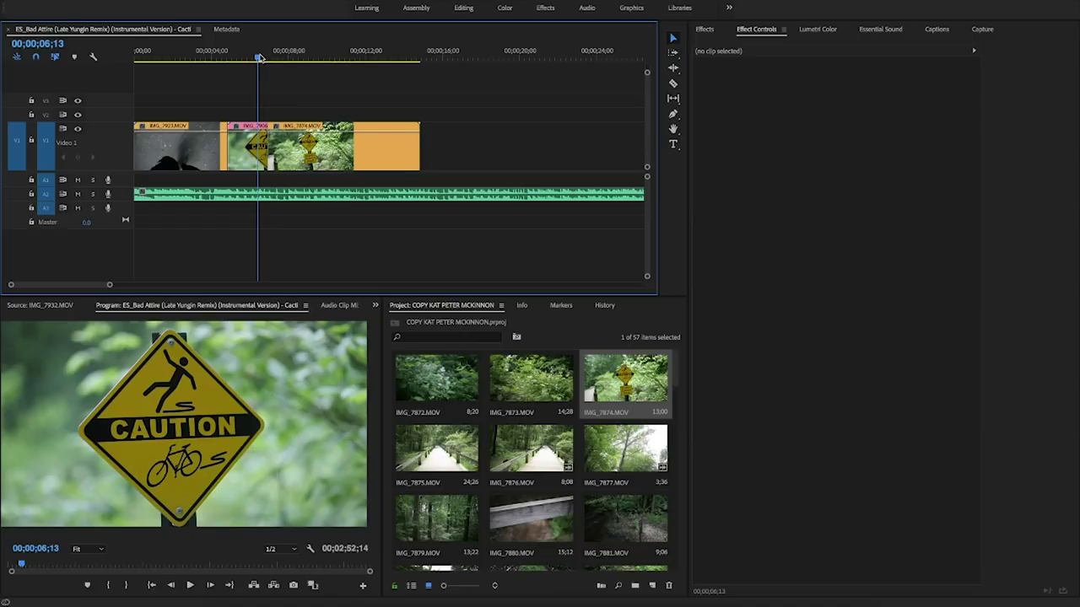
key("space")
left_click_drag(250, 58, 240, 57)
left_click_drag(419, 149, 302, 149)
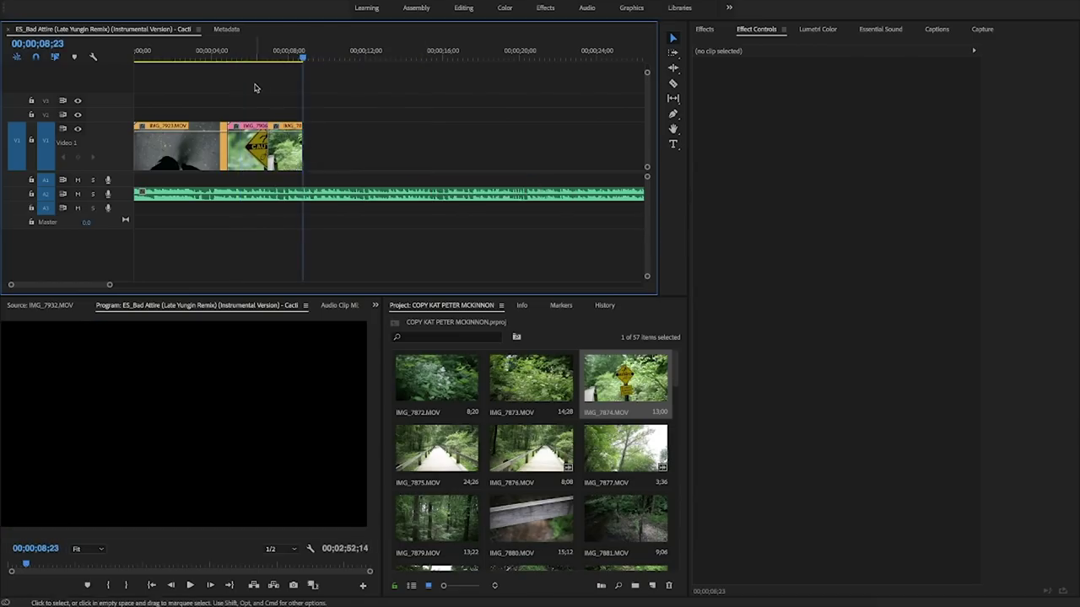
- Play back the cut between the two caution-sign clips, IMG_7906.MOV and IMG_7874.MOV, to check how they flow
left_click(255, 55)
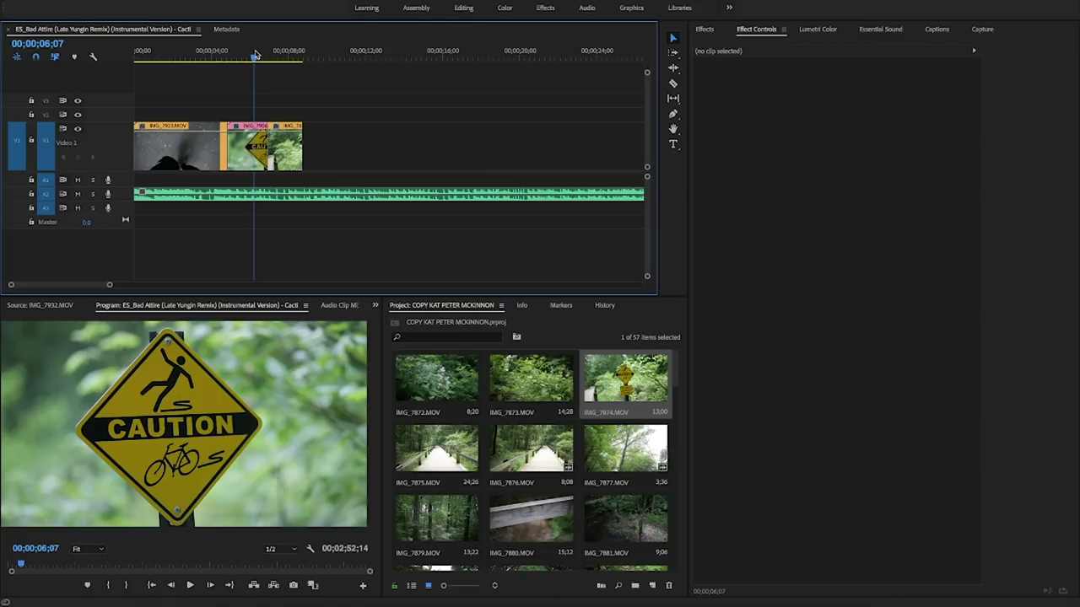
key("space")
key("space")
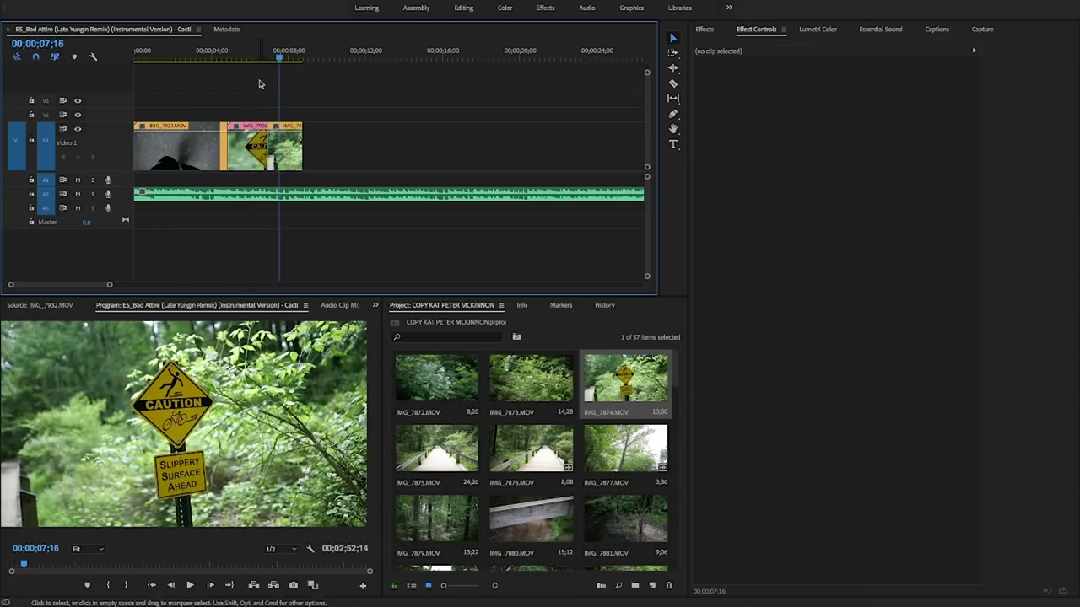
left_click(263, 60)
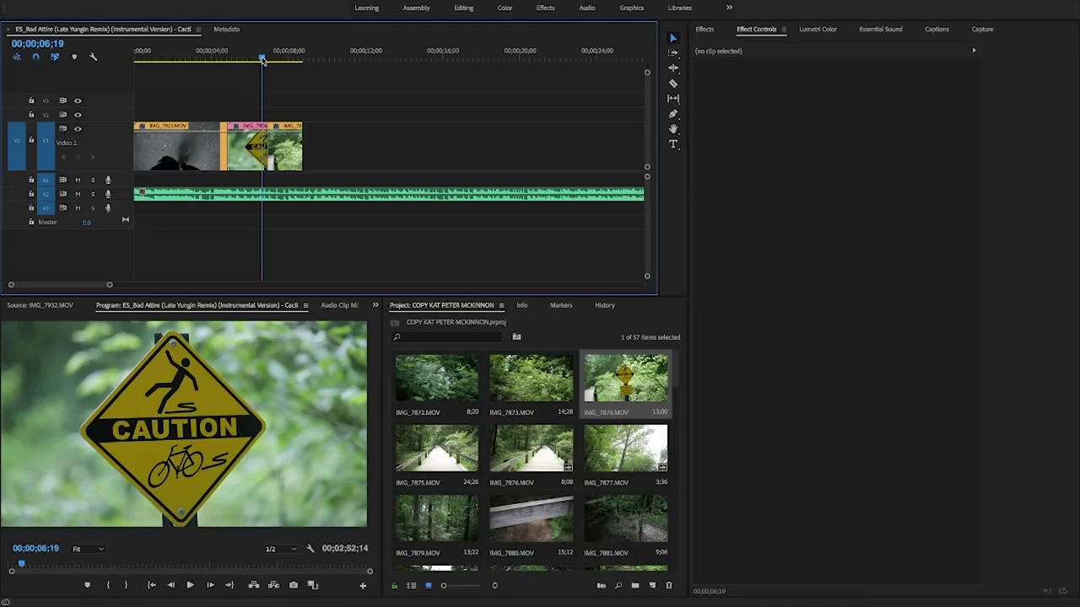
key("space")
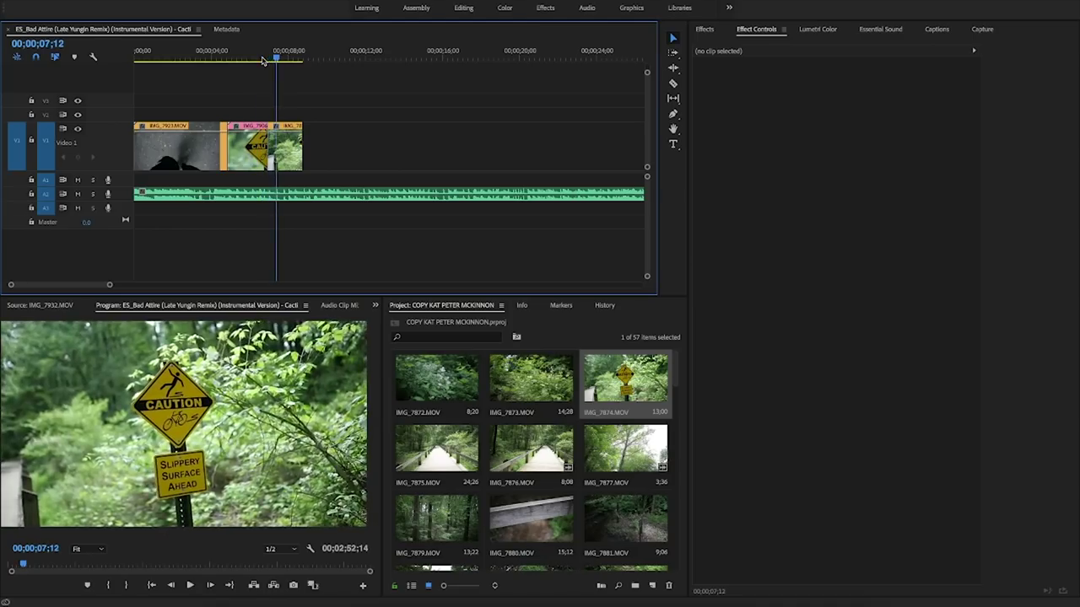
key("space")
key("space")
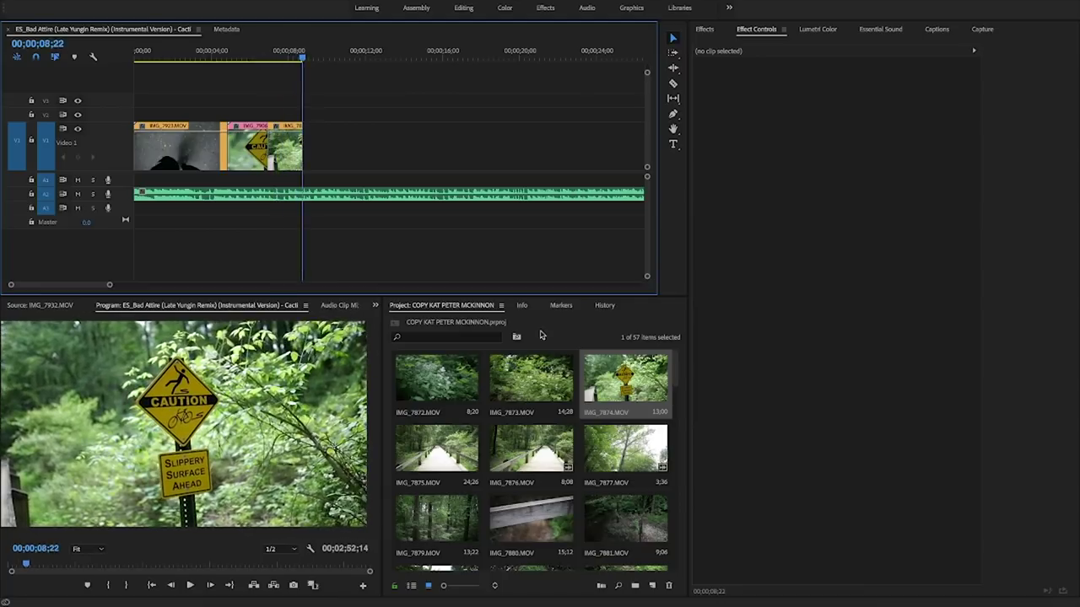
- Add IMG_7880.MOV to Video 1 after IMG_7874.MOV, with no gap between the two clips
left_click_drag(540, 521, 429, 150)
left_click(388, 144)
key("Delete")
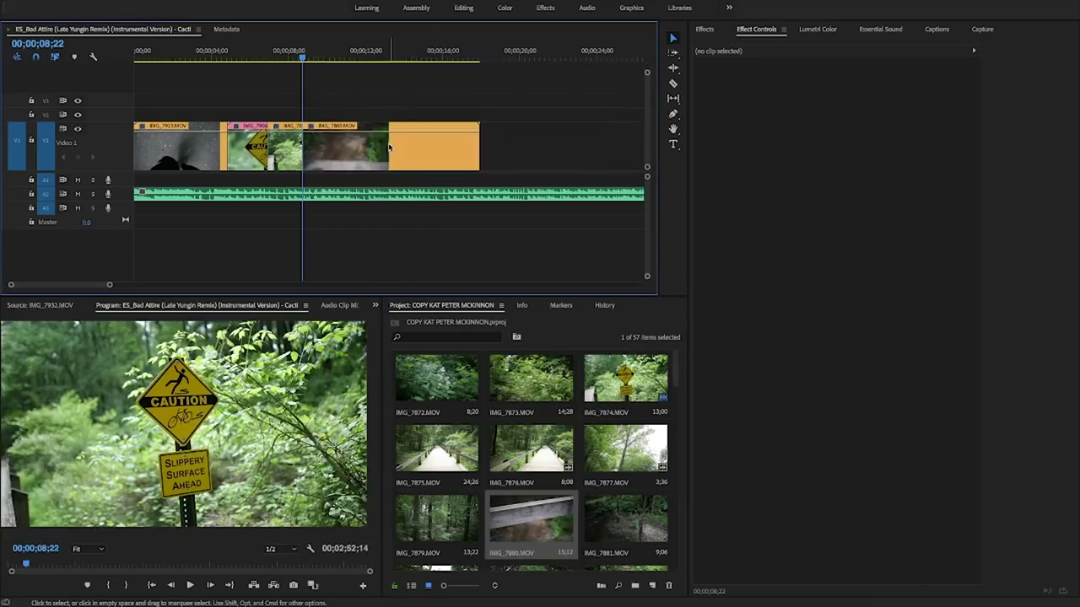
- Show the Time Remapping Speed line on the IMG_7880.MOV clip in the timeline
right_click(310, 127)
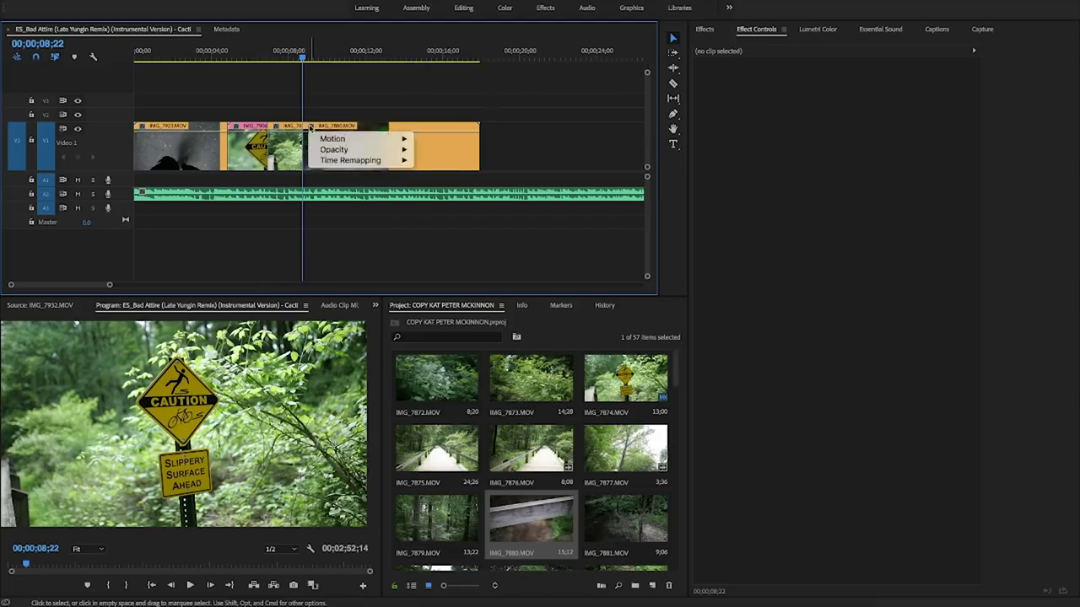
mouse_move(349, 162)
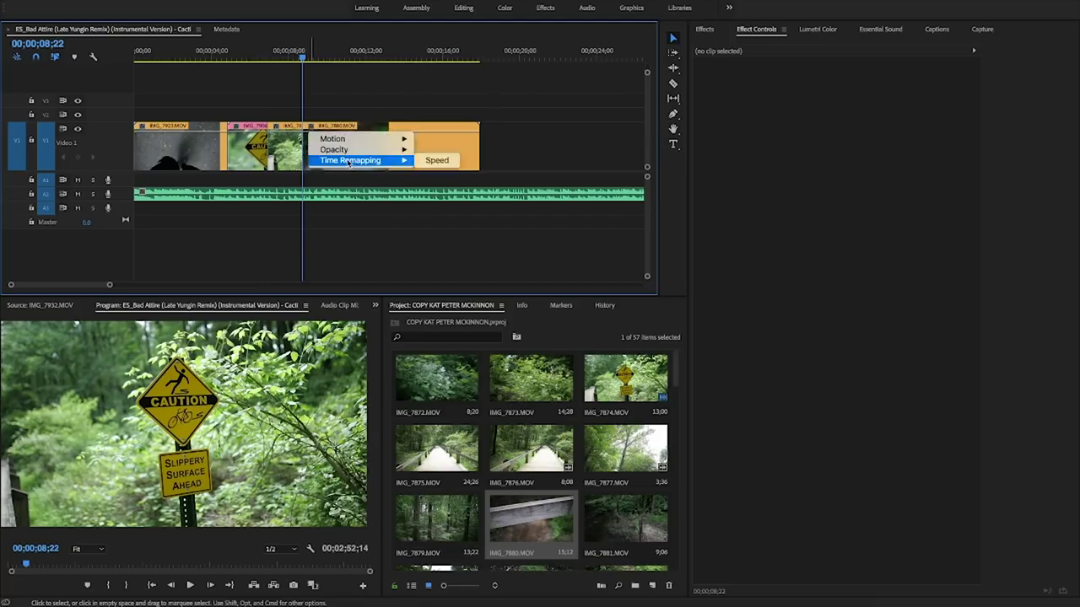
left_click(437, 160)
- Add Speed keyframes to IMG_7880.MOV at 00;00;10;07 and 00;00;12;24 and raise the speed between them
left_click_drag(303, 54, 333, 56)
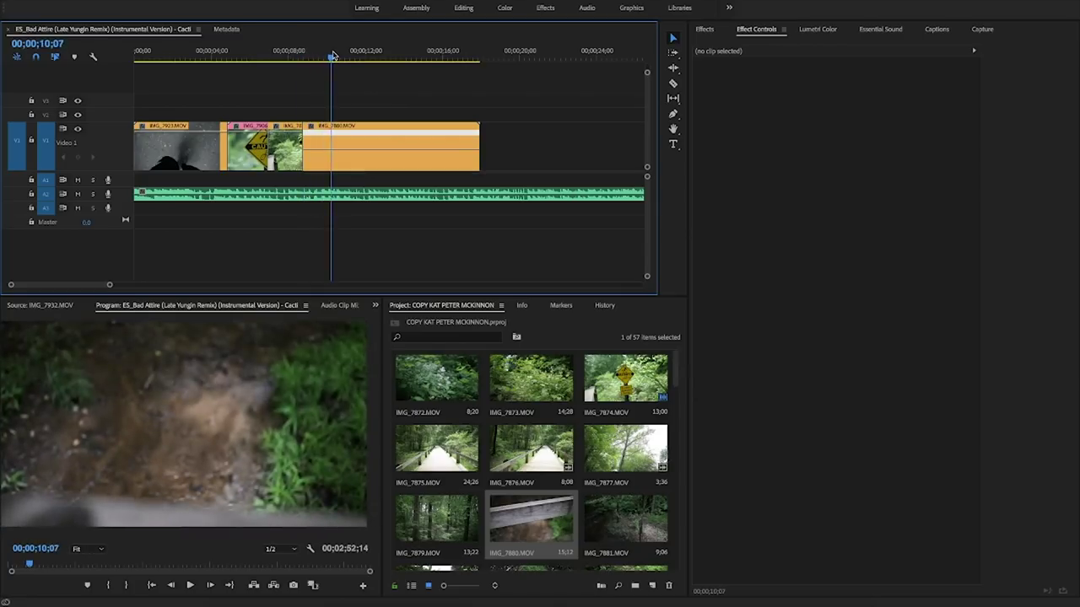
left_click(353, 141)
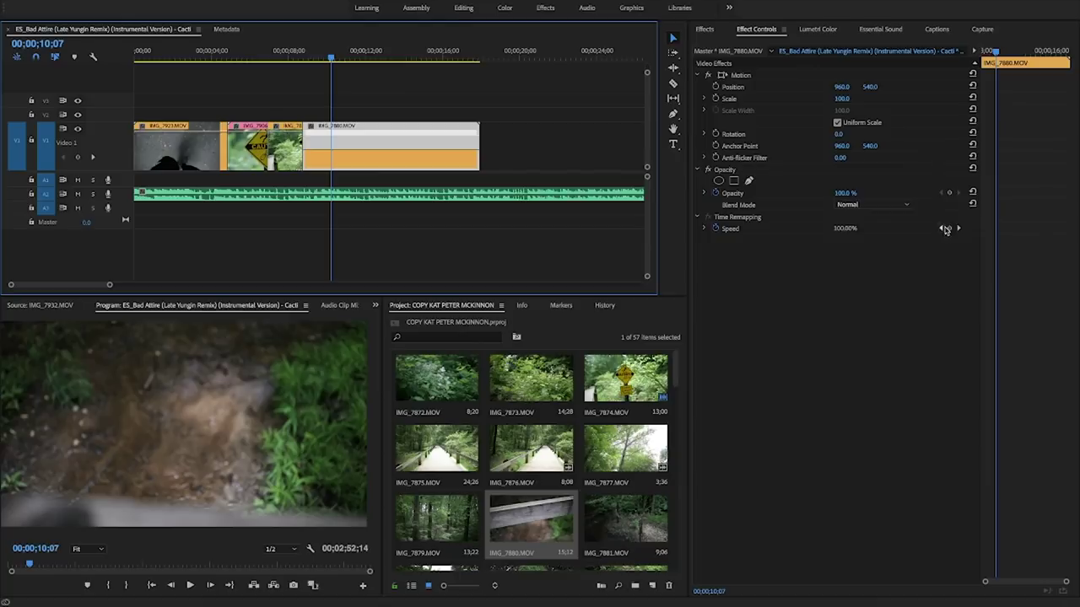
left_click(949, 229)
left_click_drag(330, 56, 381, 66)
left_click(949, 229)
left_click_drag(360, 157, 361, 142)
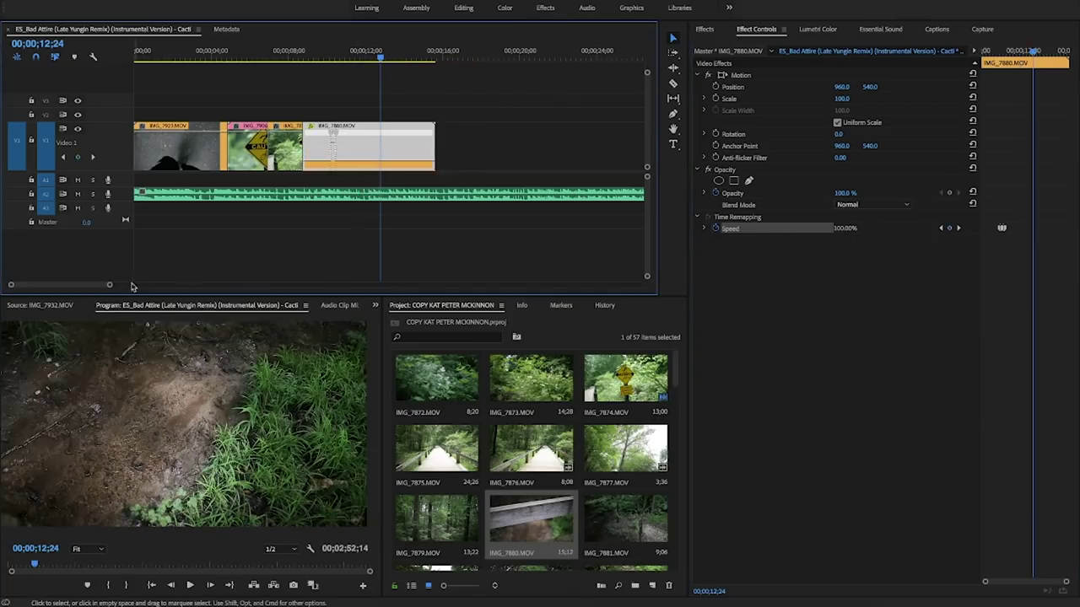
- Move the Speed keyframes on IMG_7880.MOV earlier and split them so the speed ramps gradually
left_click_drag(110, 286, 70, 285)
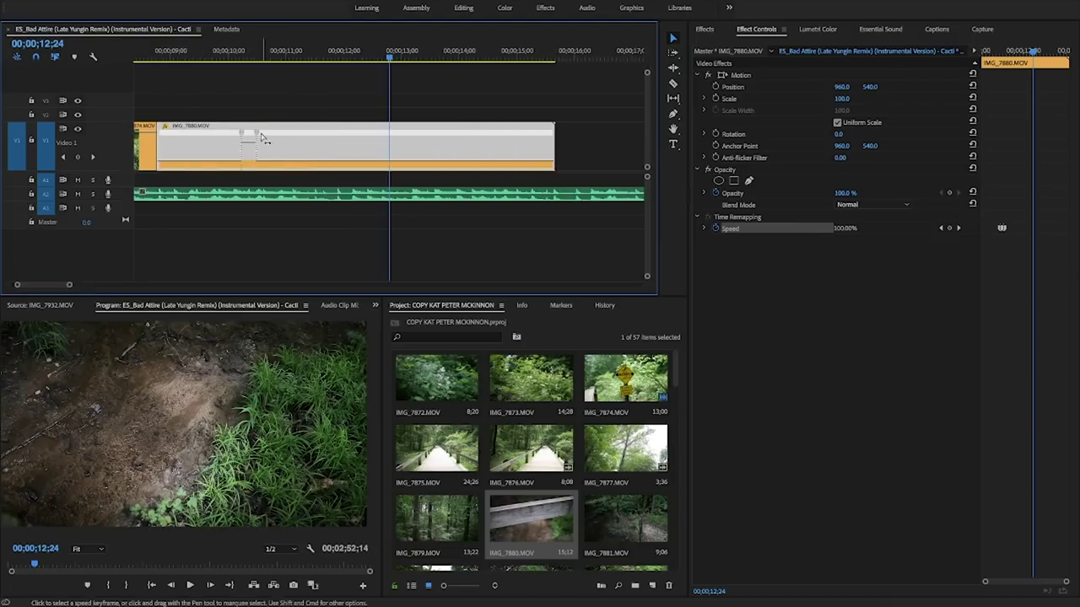
left_click_drag(259, 136, 217, 148)
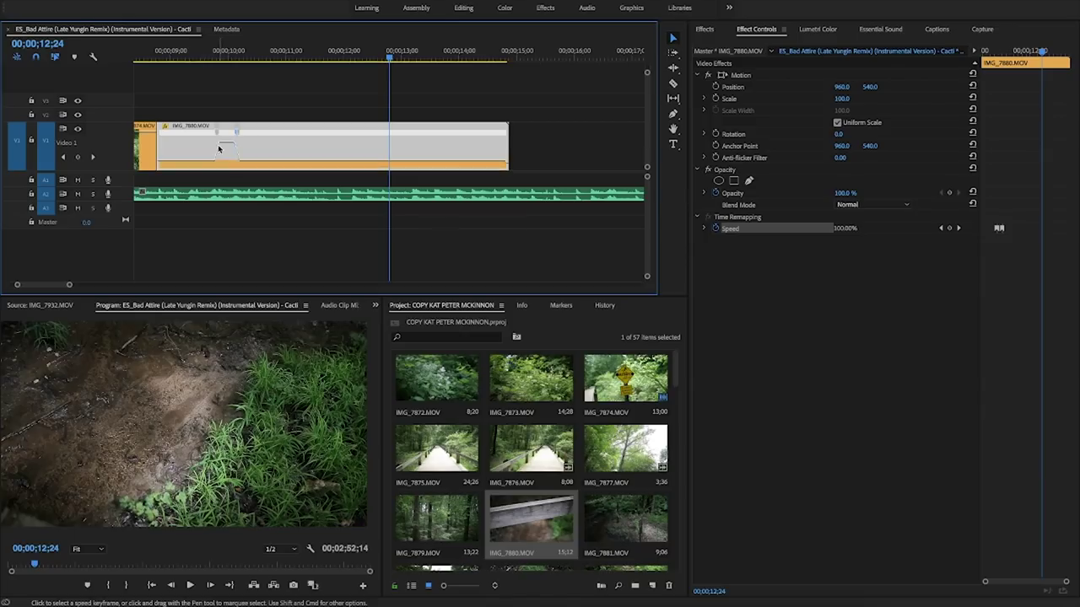
left_click(216, 135)
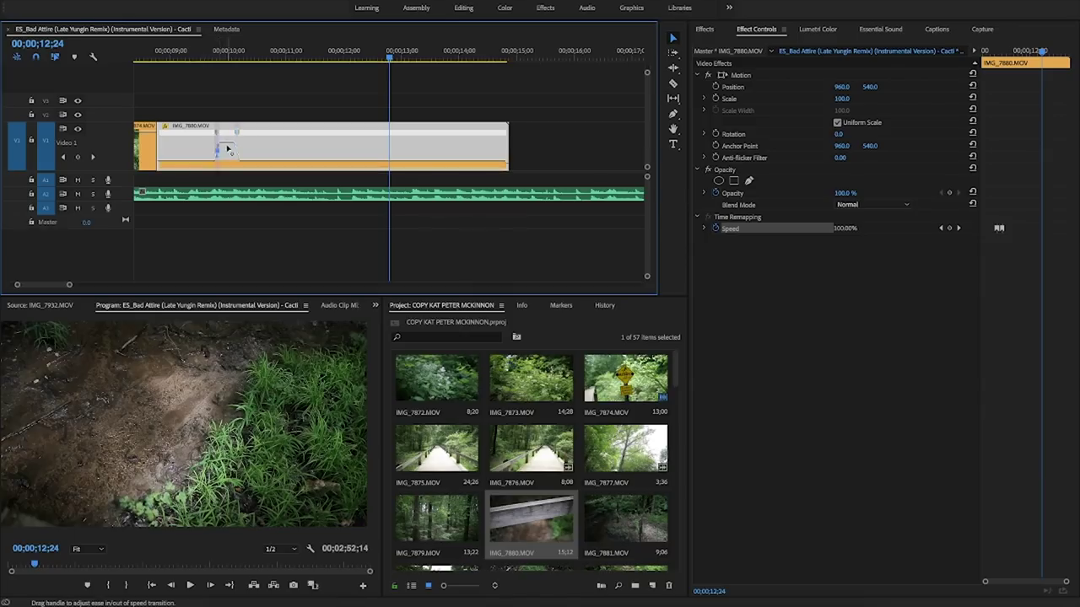
- Trim about 14 frames off the start of IMG_7880.MOV without leaving a gap, and trim its end to 00;00;11;03
left_click_drag(159, 149, 186, 151)
key("space")
key("space")
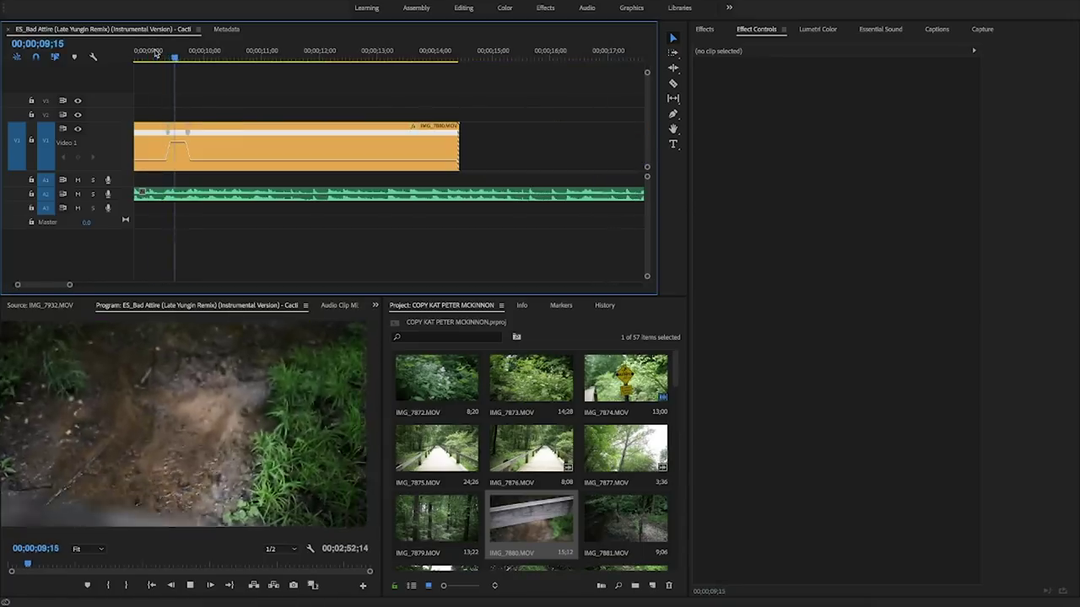
- Add Whoosh Sounds 1.mp3 to Audio 3 under the speed ramp, ending together with IMG_7880.MOV, and play it back
left_click_drag(675, 373, 690, 434)
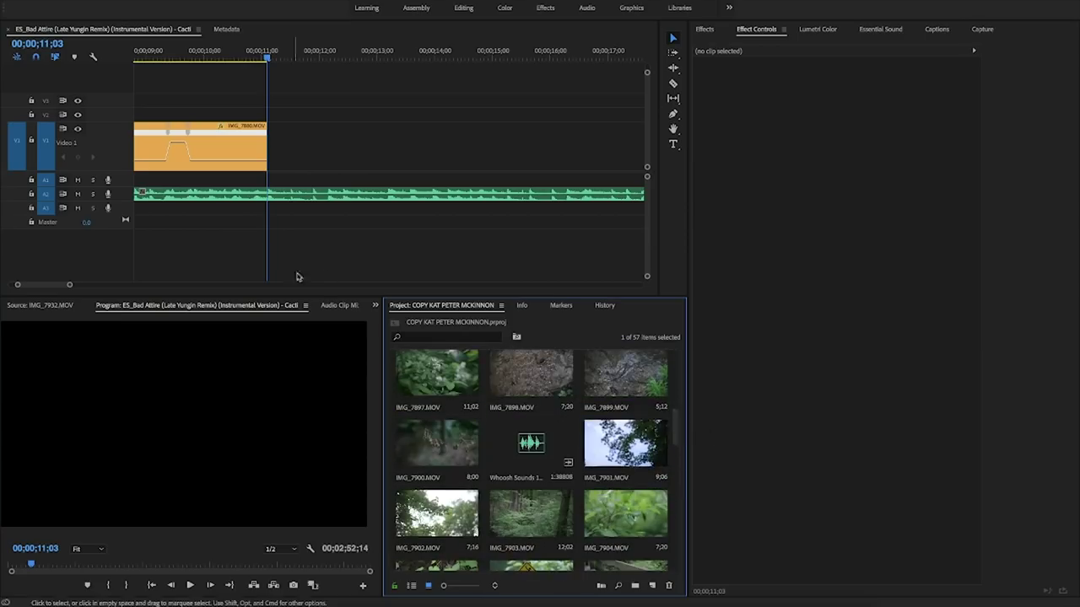
left_click_drag(45, 287, 40, 287)
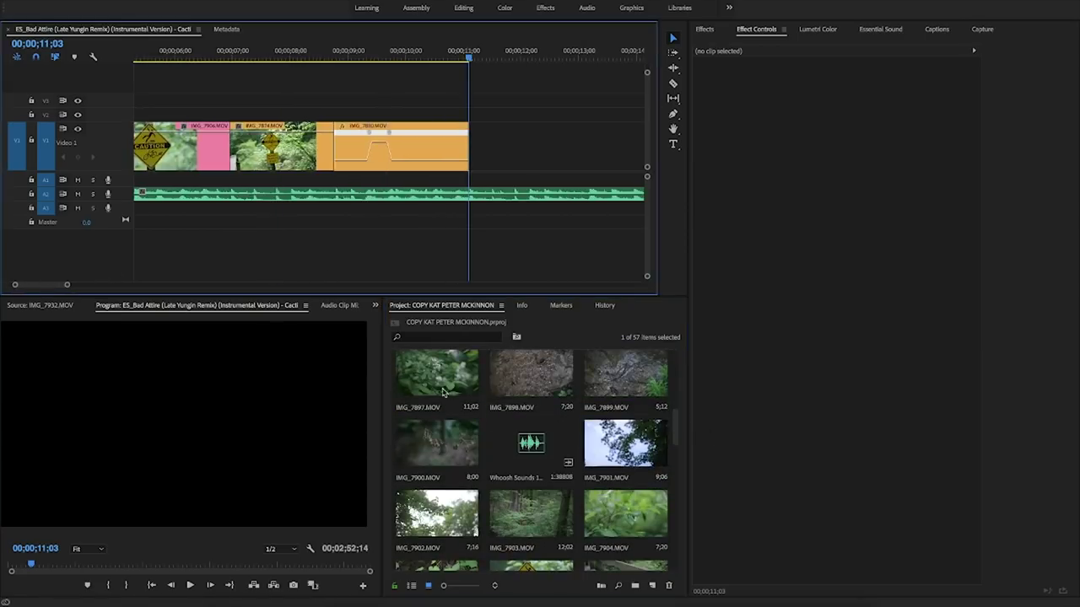
left_click_drag(532, 465, 355, 210)
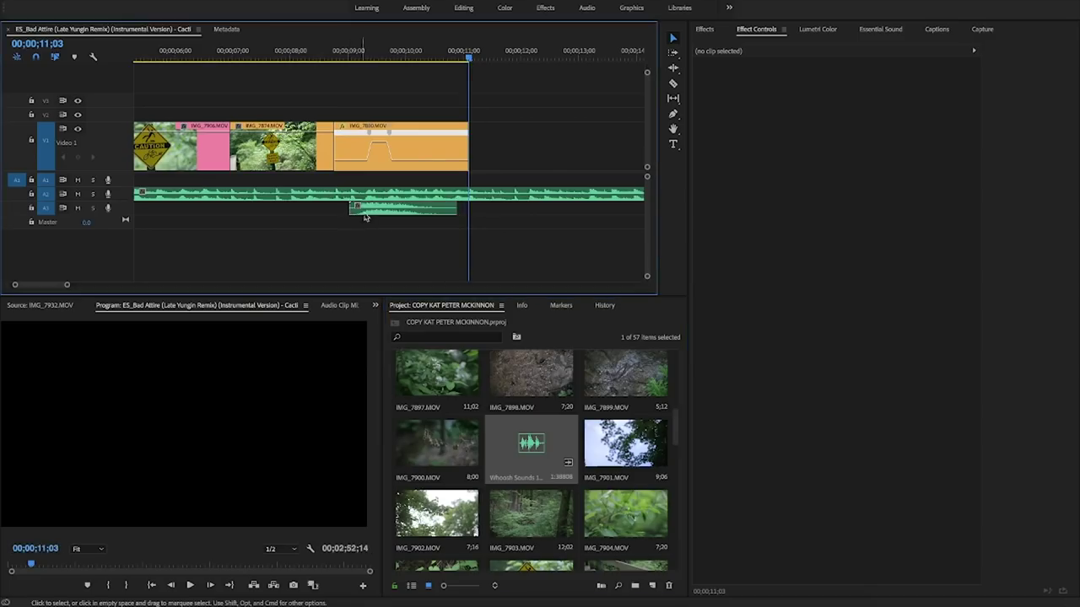
left_click(368, 53)
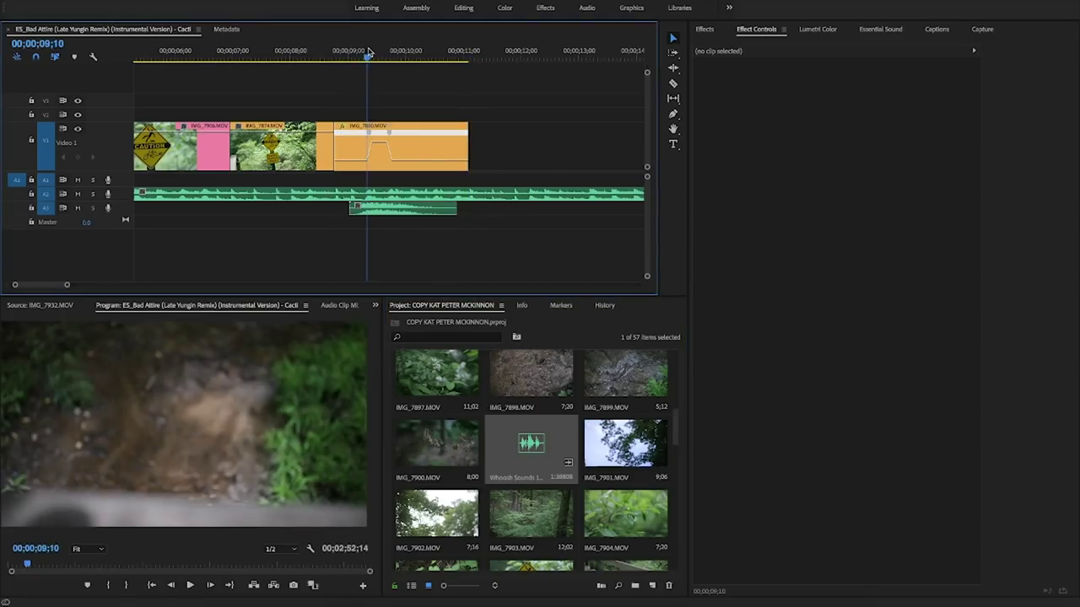
mouse_move(376, 216)
left_mouse_down()
mouse_move(394, 219)
mouse_move(386, 215)
left_mouse_up()
key("space")
left_click(345, 53)
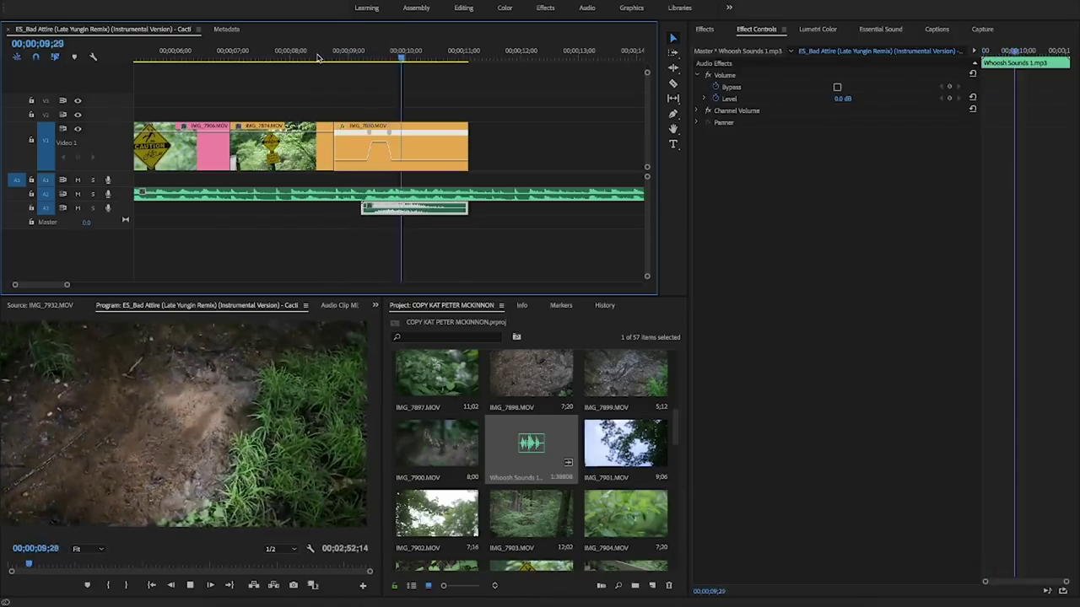
key("space")
- Split the end of IMG_7880.MOV with the Razor tool at 00;00;10;29, 00;00;11;00, 00;00;11;01 and 00;00;11;02
left_click(462, 57)
left_click_drag(462, 57, 453, 57)
left_click_drag(68, 286, 48, 286)
key("Right")
key("Right")
key("Right")
key("Right")
key("Right")
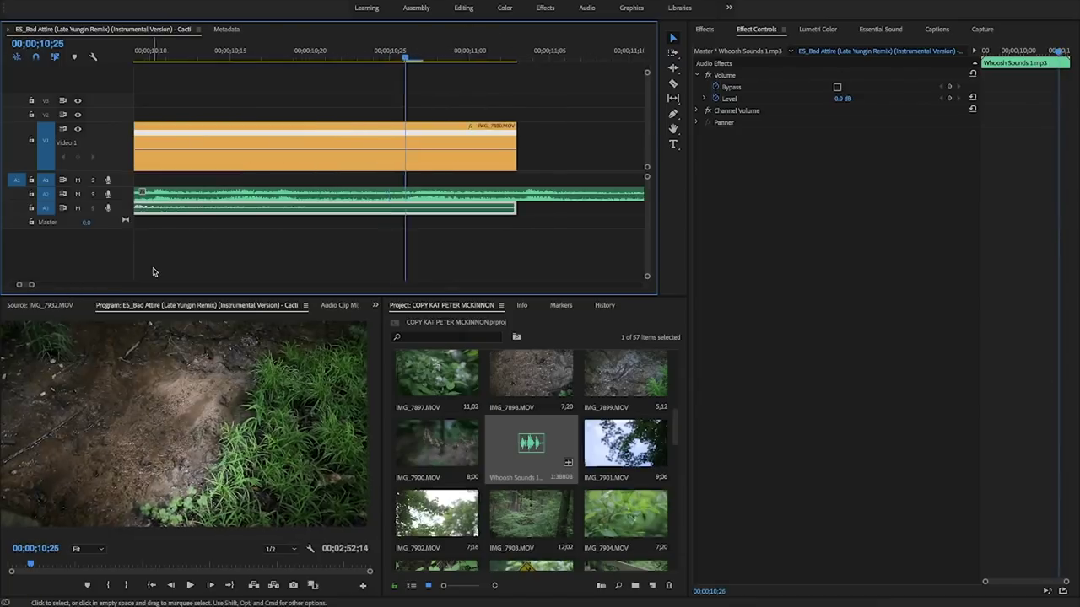
key("Left")
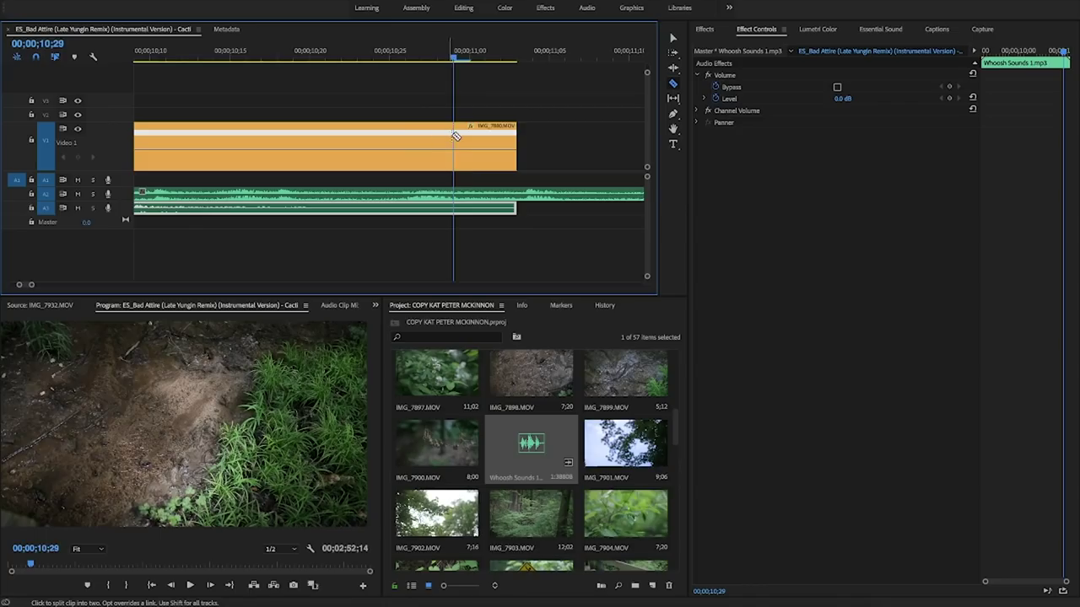
key("Right")
left_click(468, 135)
key("Right")
key("Right")
left_click(675, 39)
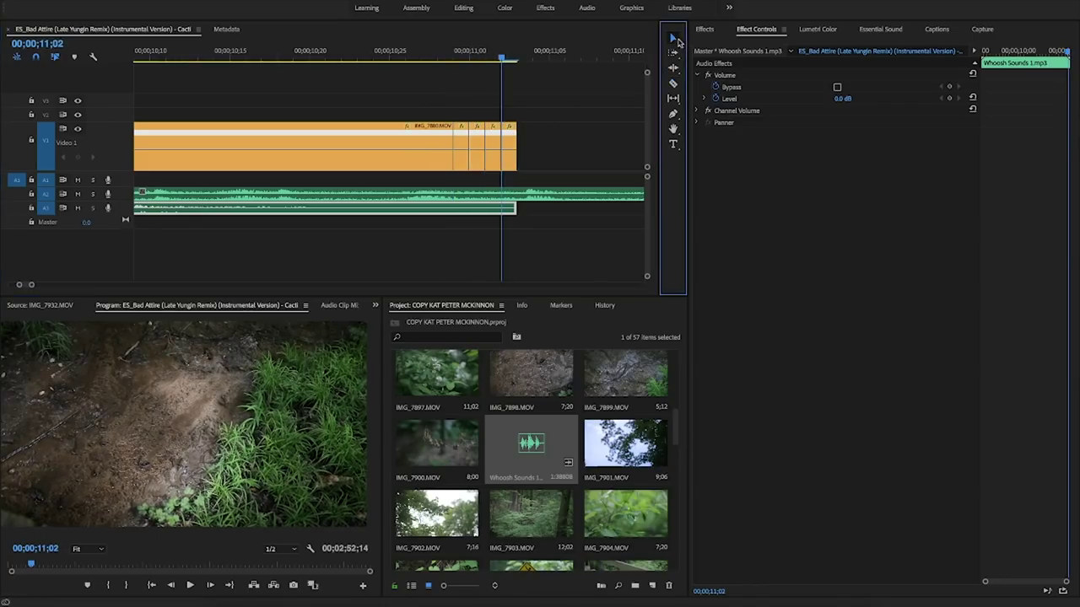
- Delete the one-frame pieces of IMG_7880.MOV at 00;00;10;29 and 00;00;11;01, leaving gaps for a flicker effect
left_click(460, 133)
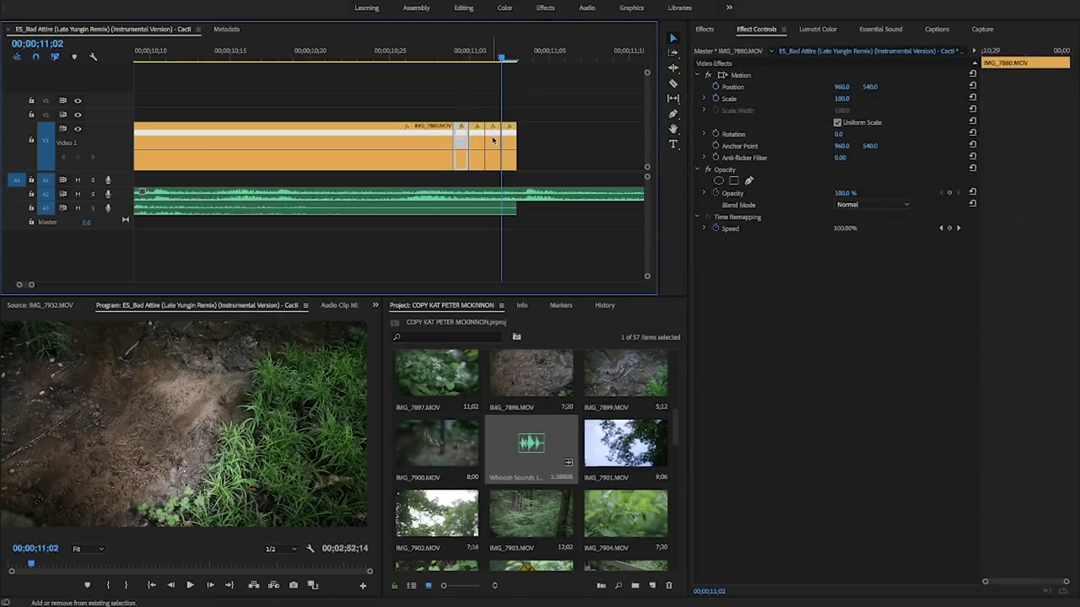
left_click(493, 140, "shift")
key("Delete")
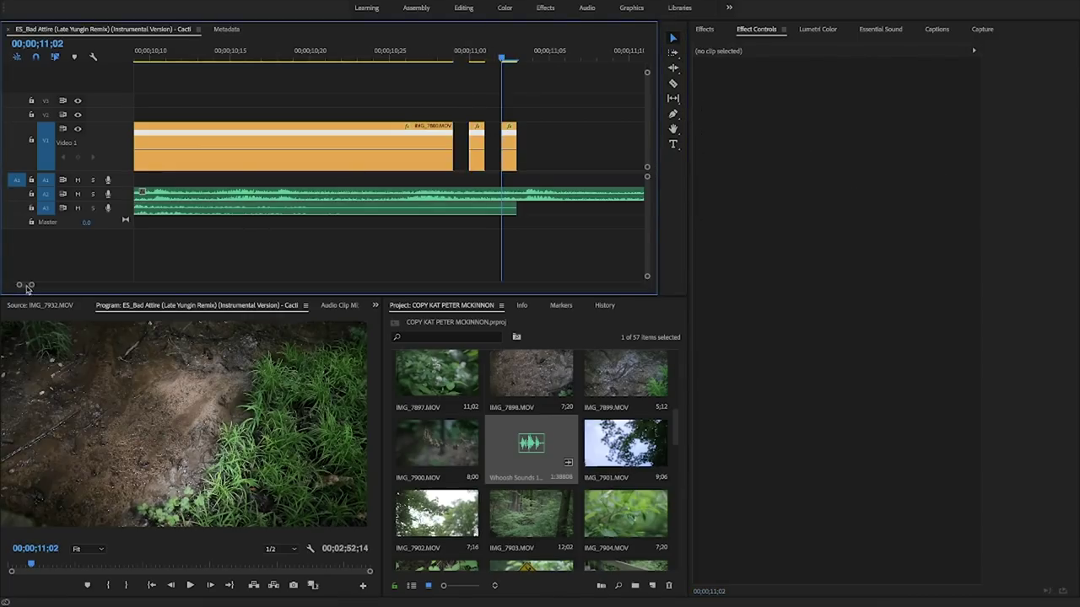
- Play back the sequence from near its start through the flicker at the end of IMG_7880.MOV
left_click_drag(32, 286, 98, 281)
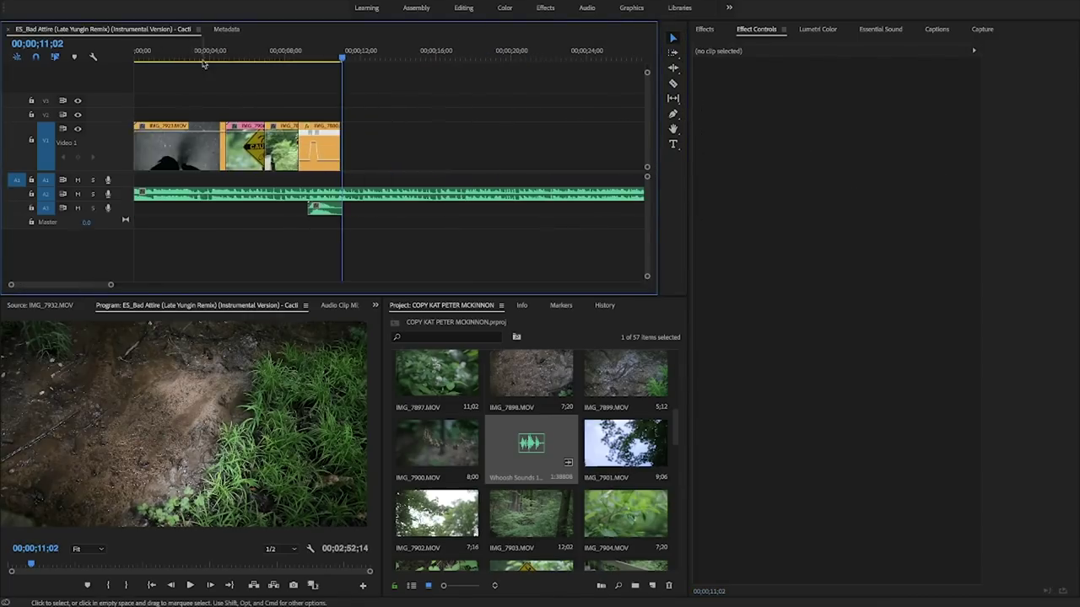
left_click_drag(194, 54, 164, 53)
key("space")
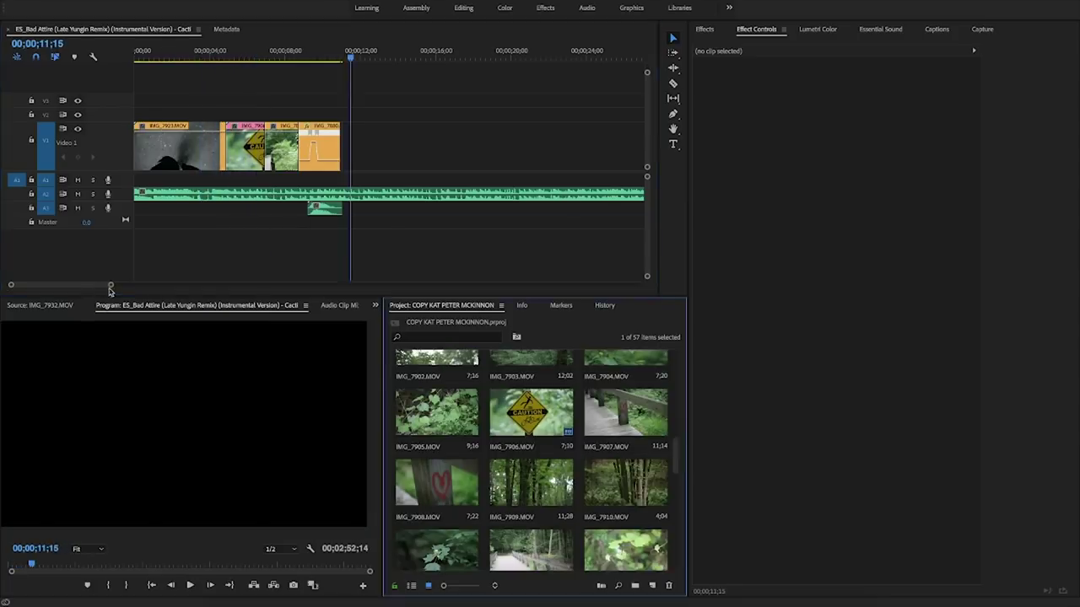
- Add IMG_7922.MOV to Video 1 at 00;00;11;03, unlink its audio and delete that audio
left_click_drag(110, 284, 94, 286)
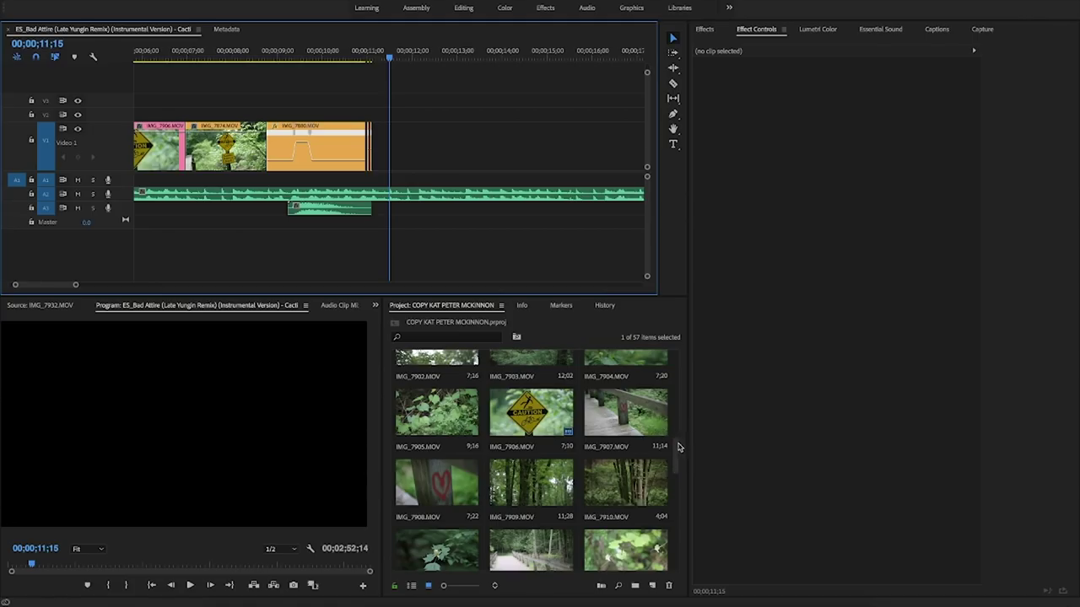
left_click_drag(678, 451, 677, 453)
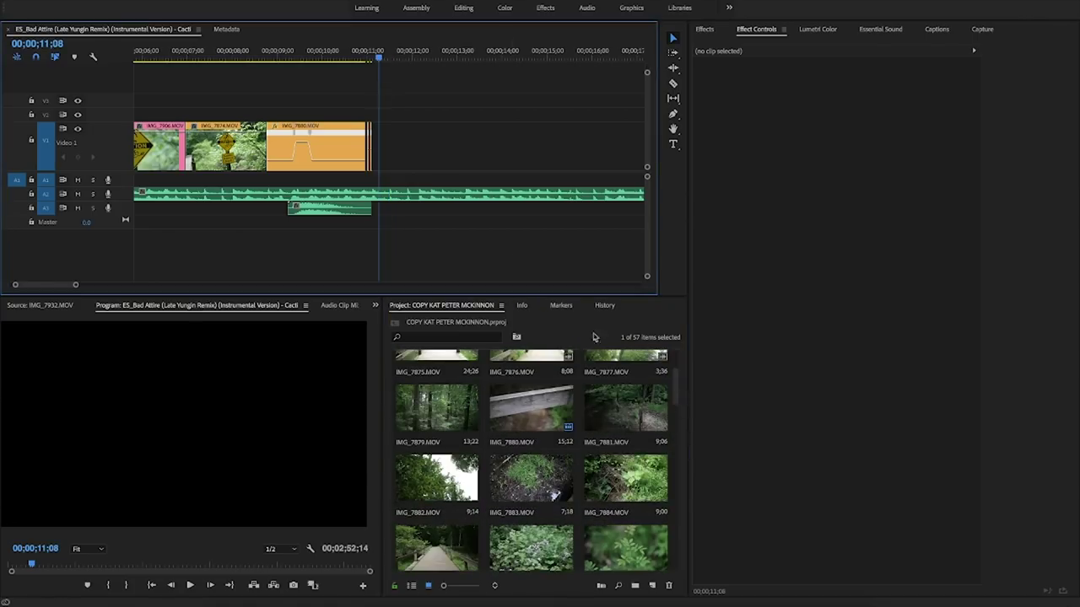
left_click_drag(77, 286, 48, 285)
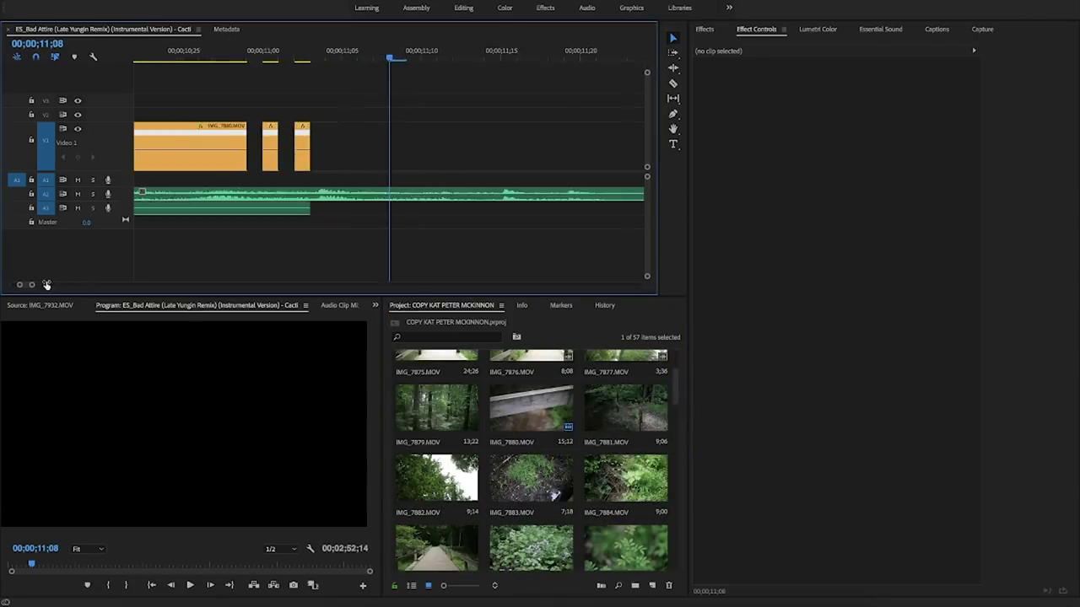
left_click_drag(677, 393, 692, 517)
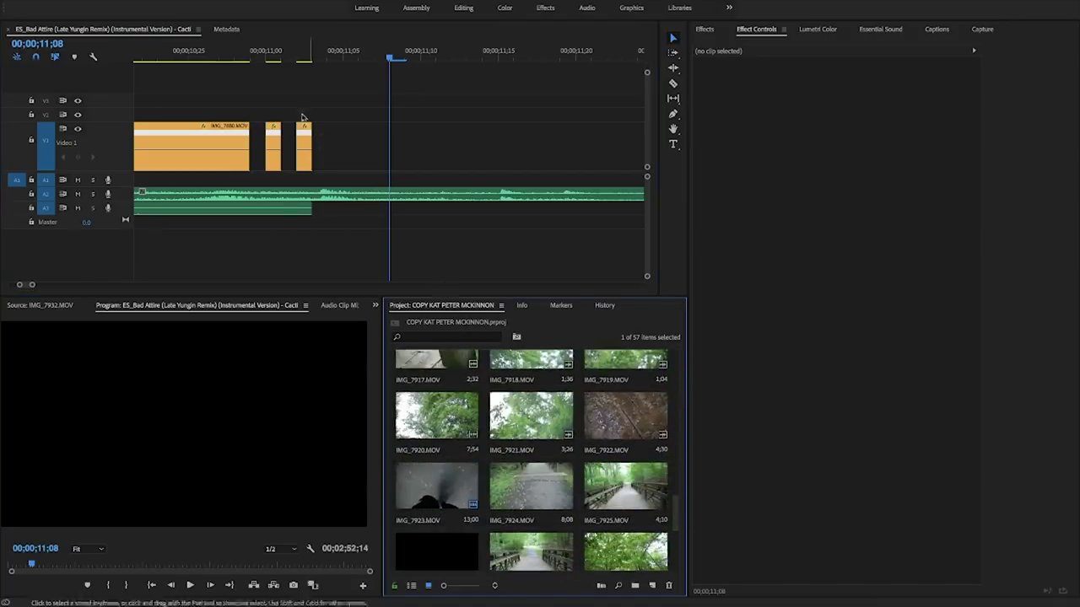
left_click(312, 52)
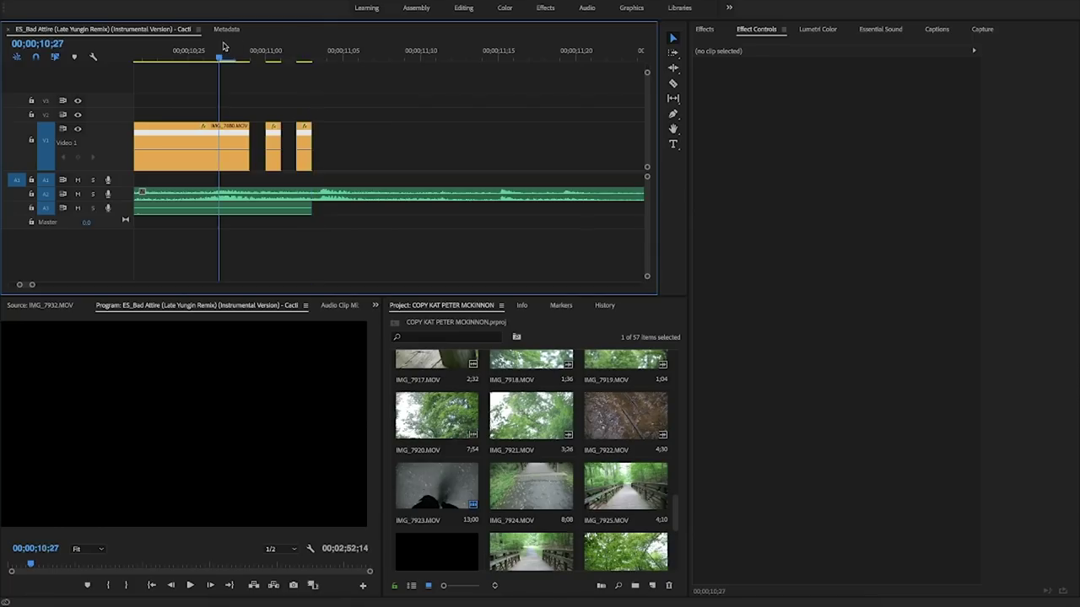
left_click(280, 55)
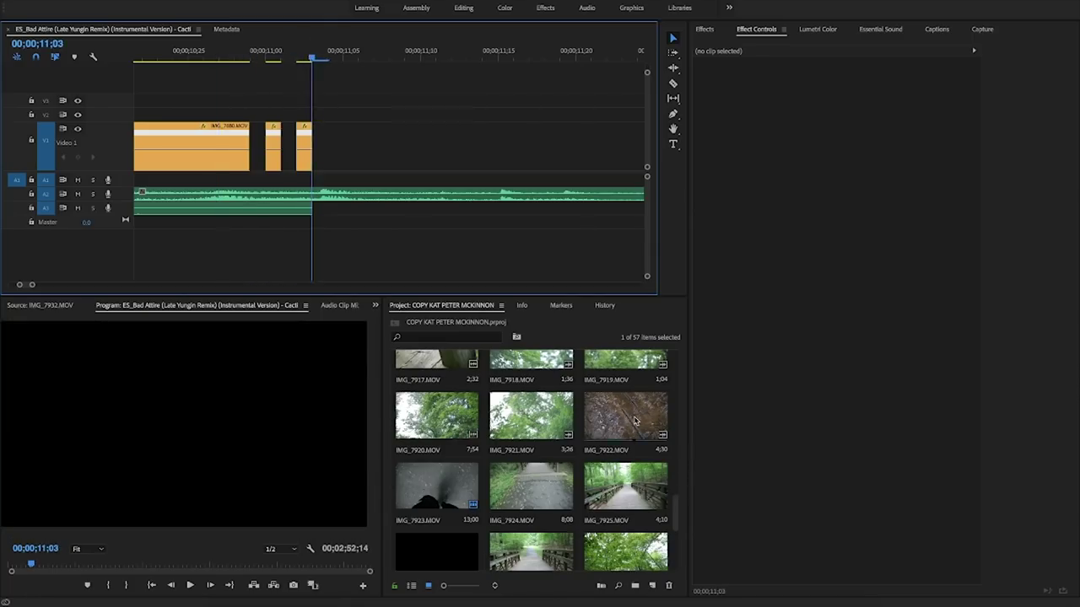
left_click_drag(647, 428, 361, 144)
right_click(361, 144)
left_click(396, 262)
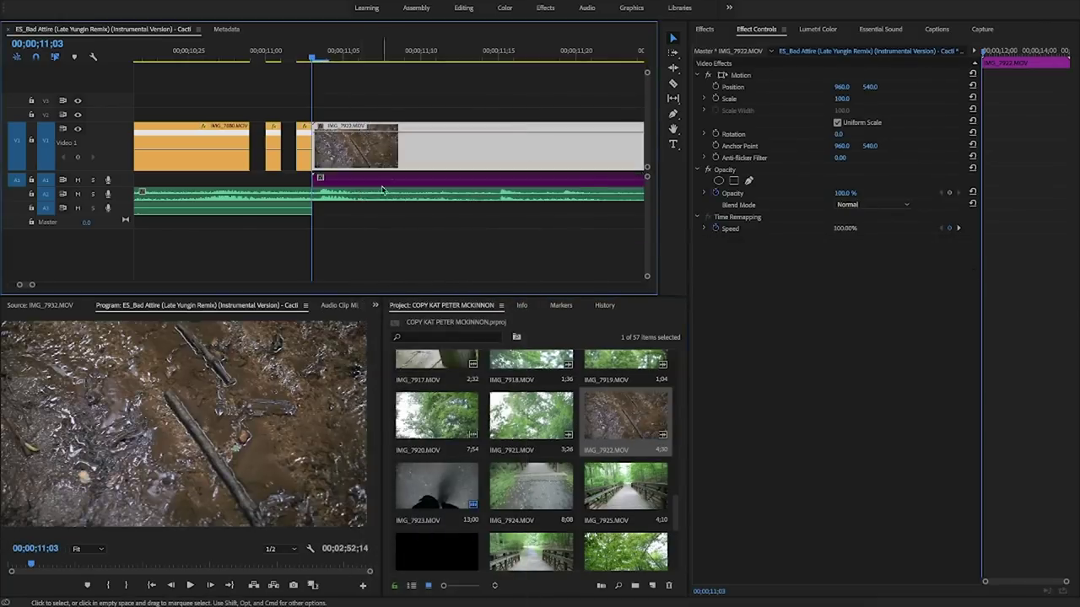
left_click(201, 227)
- Cut away the beginning of IMG_7922.MOV and close the gap between it and IMG_7880.MOV
left_click_drag(32, 288, 109, 287)
left_click_drag(393, 56, 410, 63)
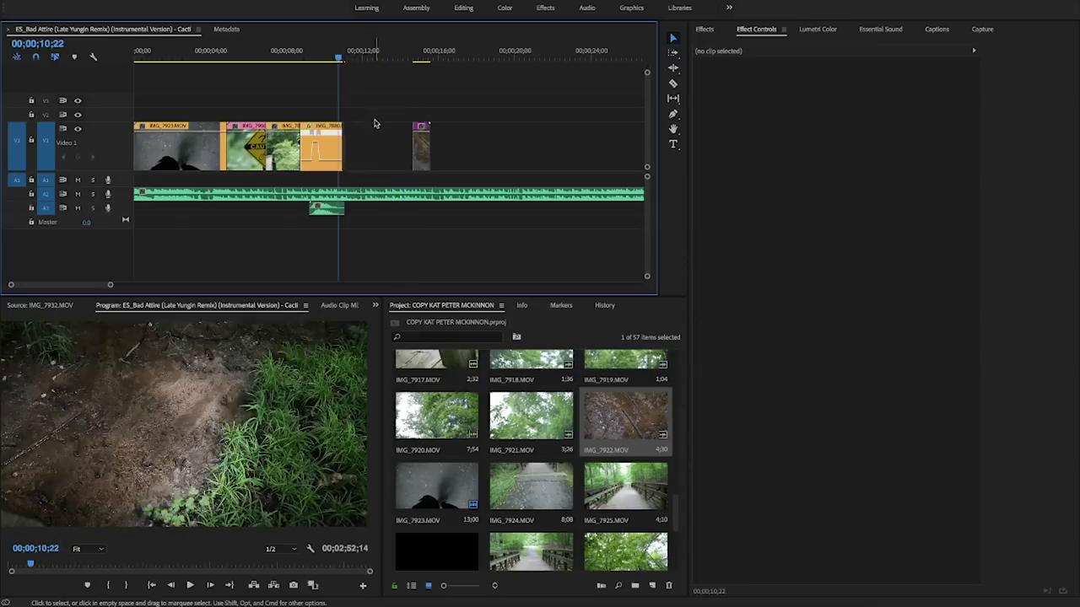
left_click(375, 124)
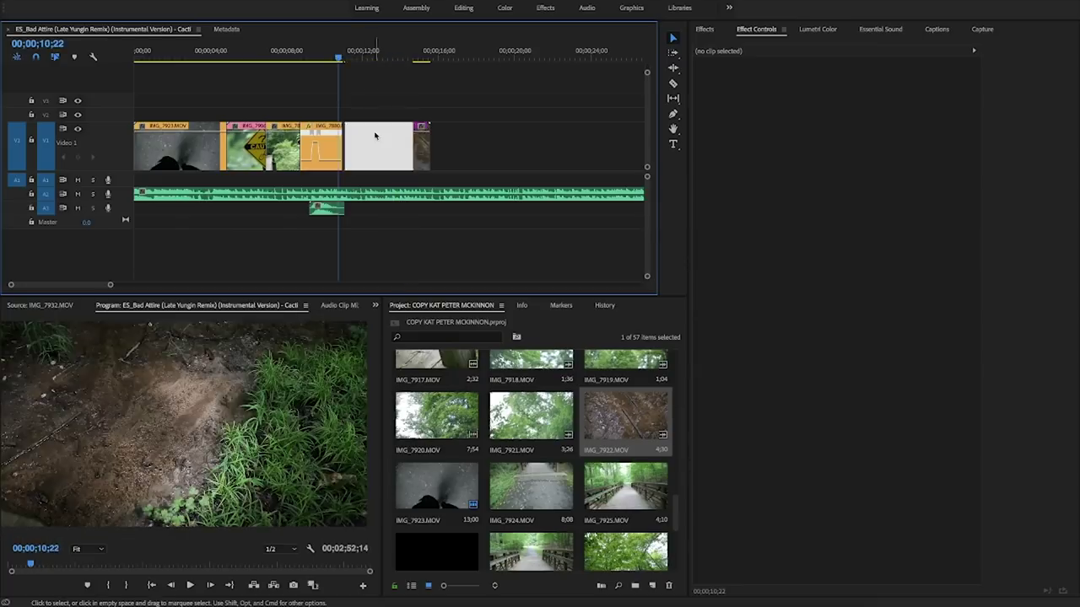
key("BackSpace")
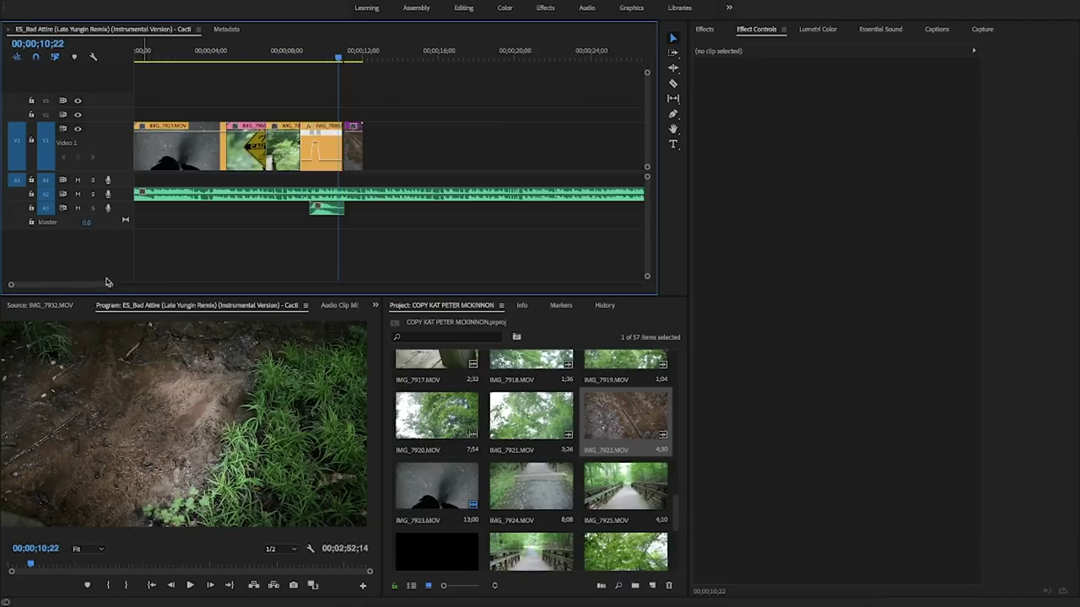
- Trim IMG_7922.MOV so that it runs from 00;00;11;04 to 00;00;11;15
left_click_drag(108, 287, 37, 285)
key("space")
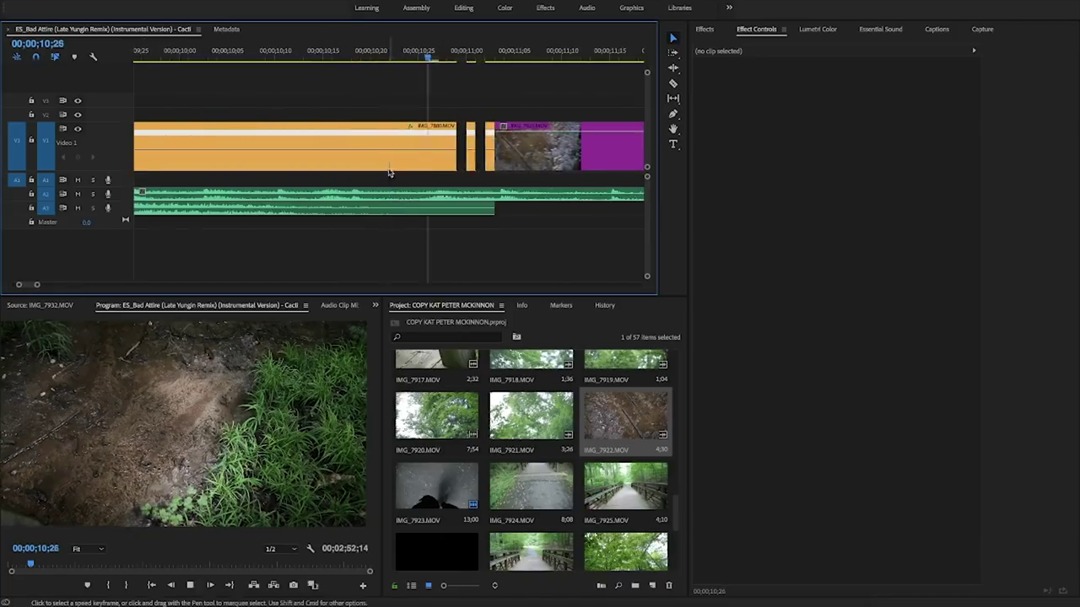
key("Left")
key("Left")
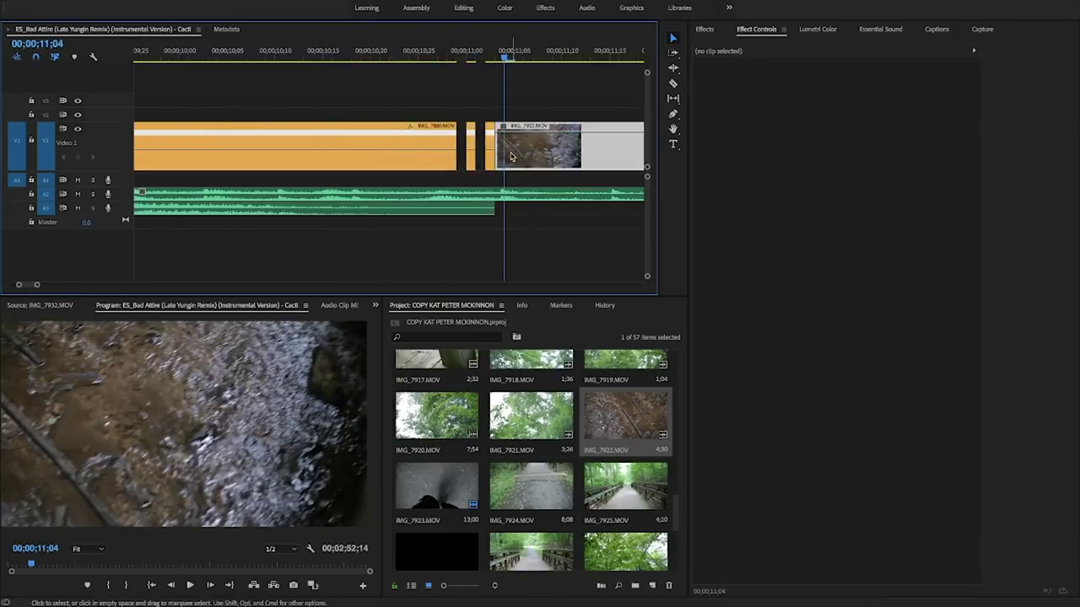
left_click(497, 151)
left_click_drag(501, 61, 467, 61)
key("space")
key("space")
left_click_drag(304, 139, 145, 136)
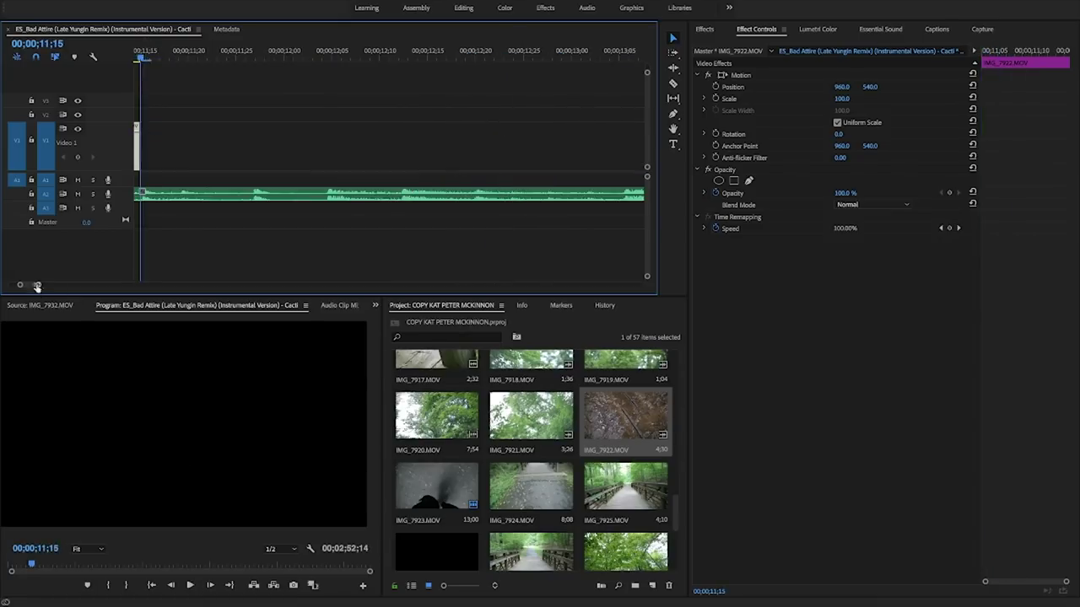
- Add IMG_7900.MOV to Video 1 at 00;00;11;15, directly after IMG_7922.MOV, and play back the join
key("minus")
left_click_drag(675, 510, 679, 432)
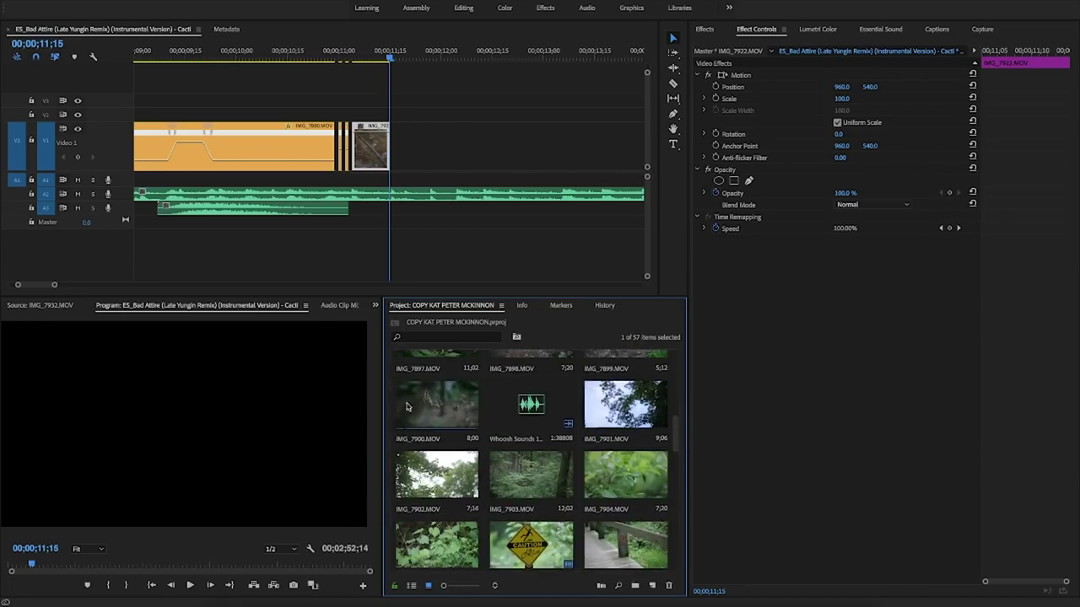
left_click_drag(429, 412, 395, 145)
left_click_drag(390, 56, 336, 64)
key("space")
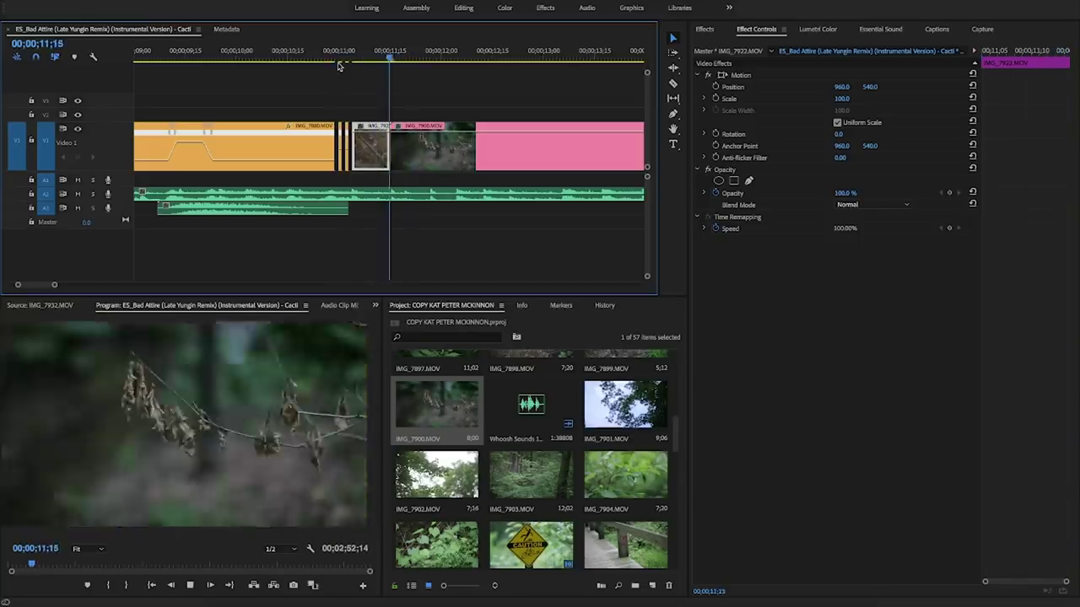
- Cut a one-frame gap near the start of IMG_7922.MOV and play back the transition into IMG_7900.MOV
left_click_drag(377, 55, 328, 52)
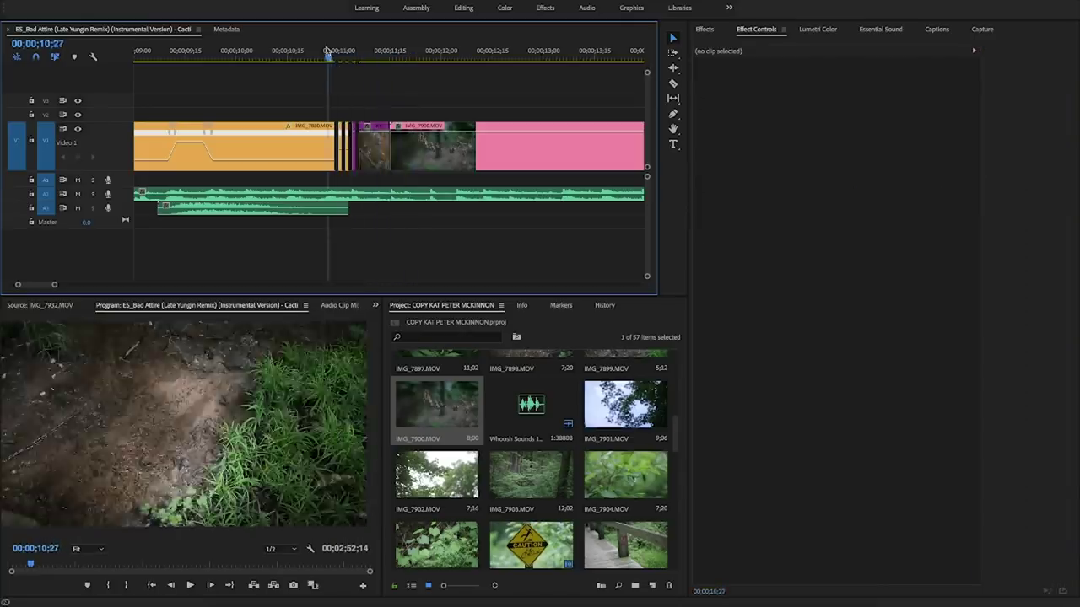
key("space")
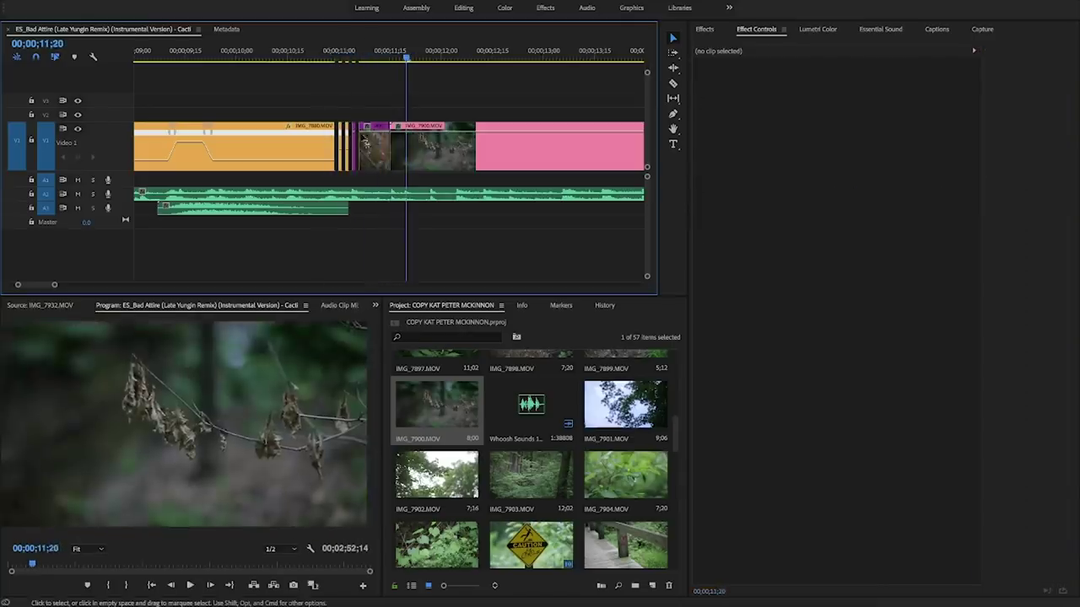
left_click_drag(371, 163, 549, 113)
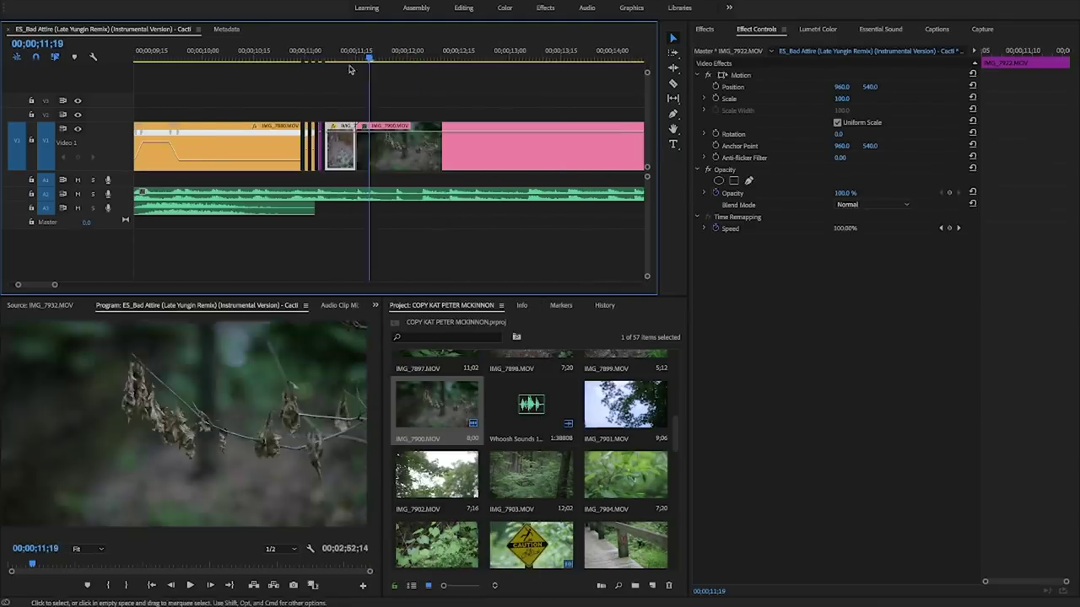
- Replay the flicker transition and delete the longer IMG_7922.MOV piece just before IMG_7900.MOV
left_click(288, 54)
key("space")
key("space")
key("Delete")
- Place IMG_7910.MOV on Video 2, starting at 00;00;11;05 right after the flicker pieces
left_click(307, 51)
key("Down")
left_click_drag(677, 433, 676, 512)
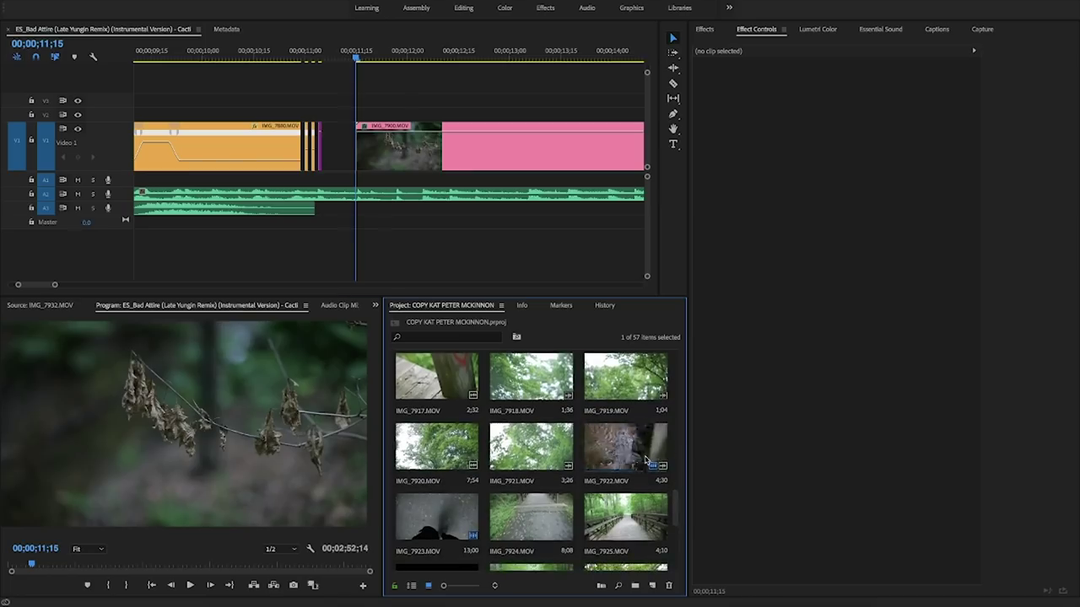
left_click_drag(678, 506, 683, 452)
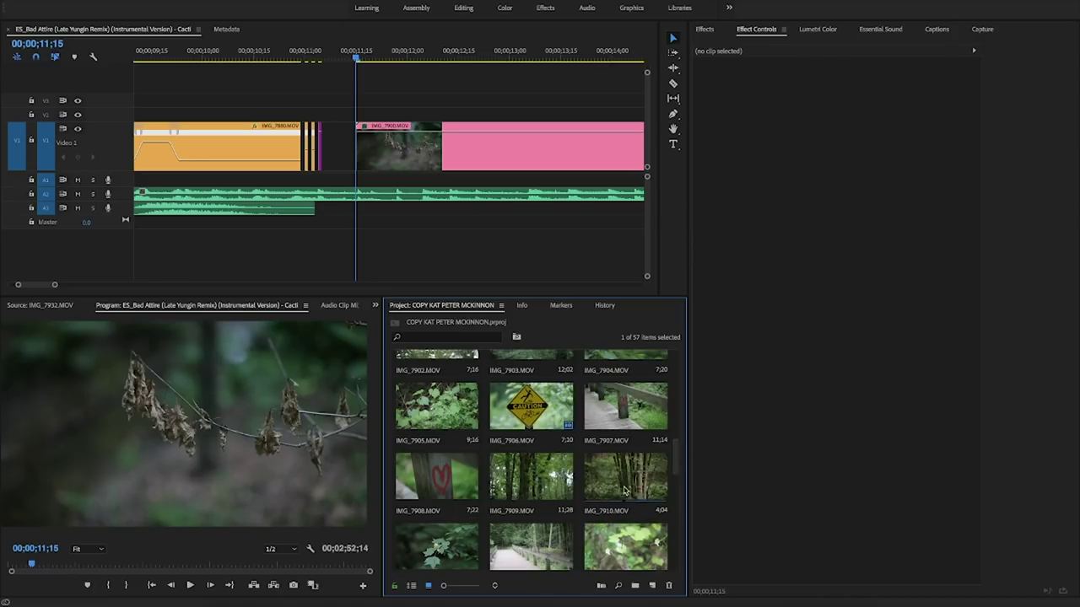
left_click_drag(639, 489, 319, 100)
left_click_drag(236, 113, 337, 116)
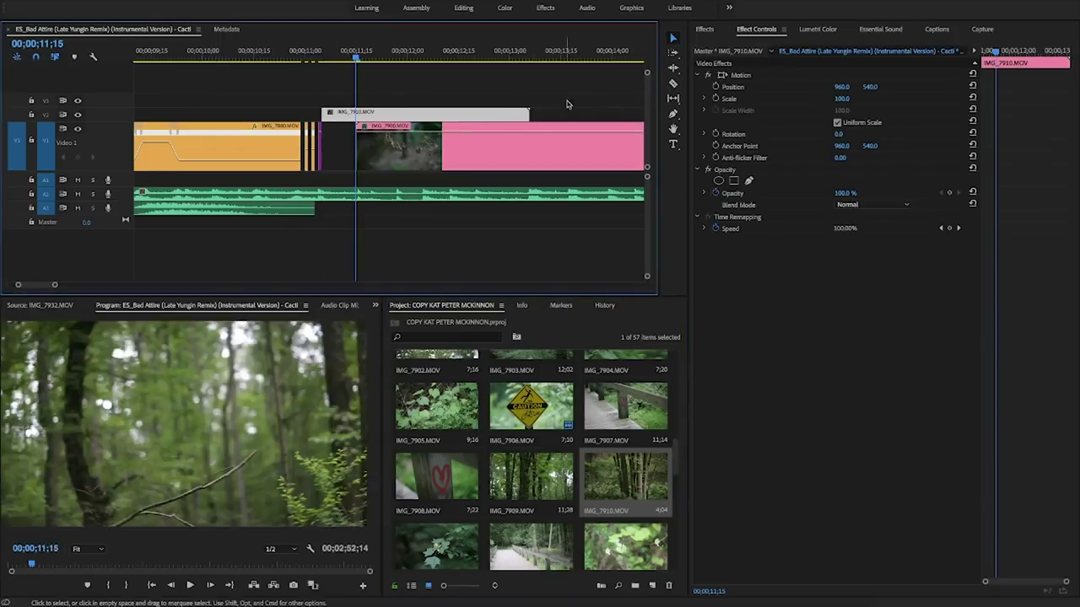
- Trim IMG_7910.MOV to run from 00;00;11;06 to 00;00;11;15 and move it onto Video 1 in place of IMG_7900.MOV
left_click_drag(526, 115, 345, 105)
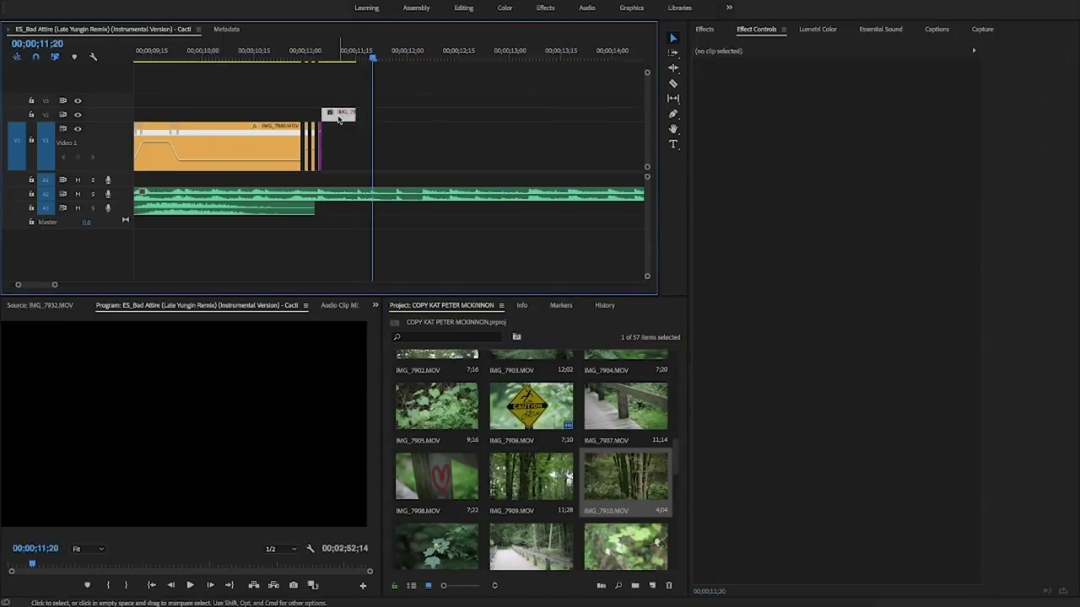
left_click_drag(339, 118, 340, 135)
left_click(321, 53)
left_click_drag(321, 52, 326, 53)
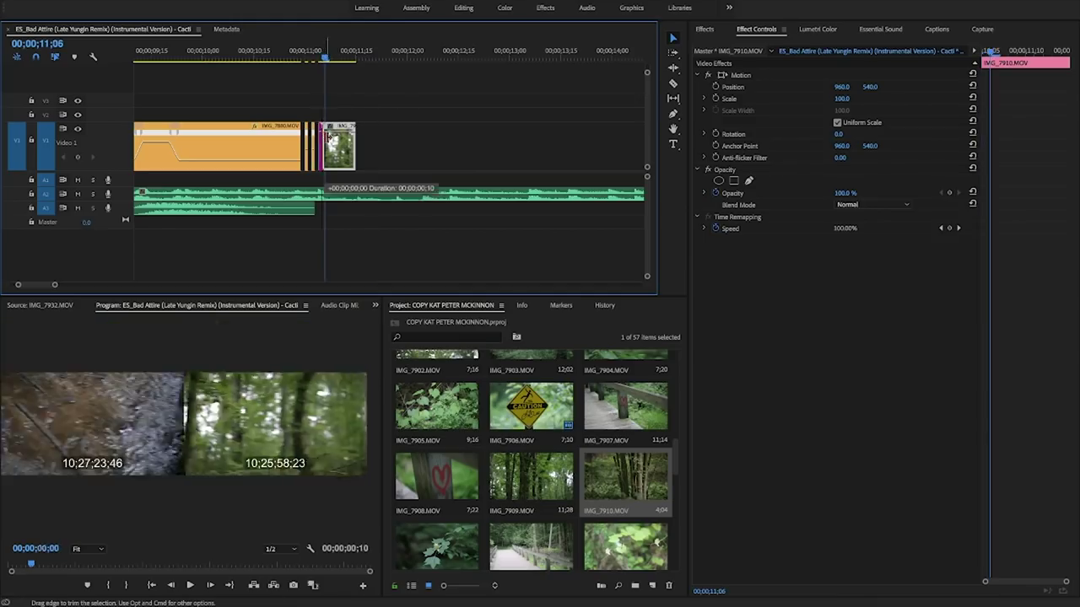
left_click(414, 151)
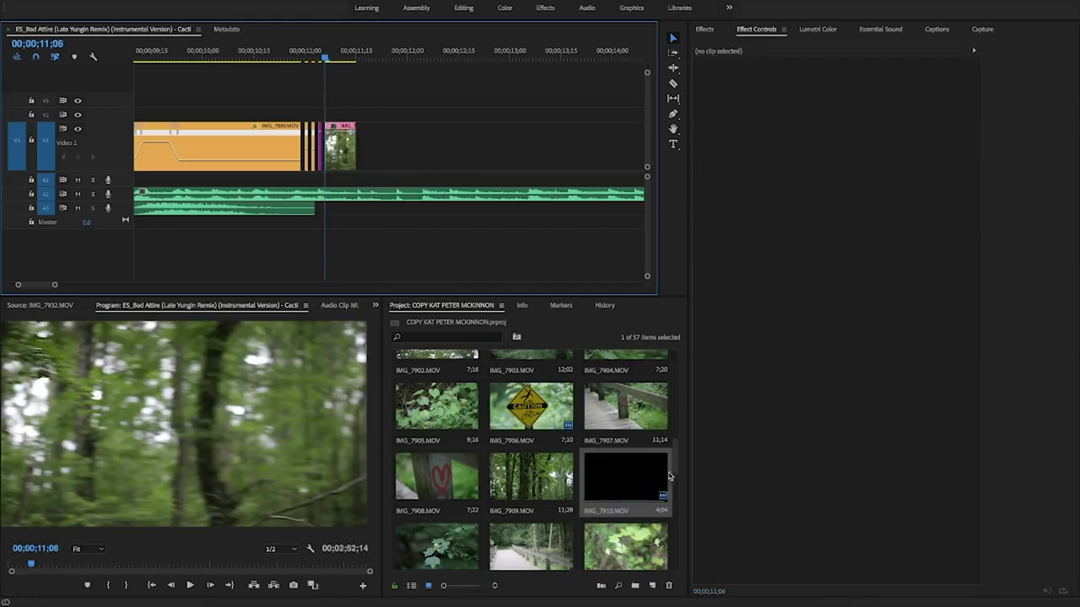
- Add IMG_7908.MOV to Video 1 at 00;00;11;15, directly after IMG_7910.MOV, and play back the join
left_click_drag(675, 470, 692, 507)
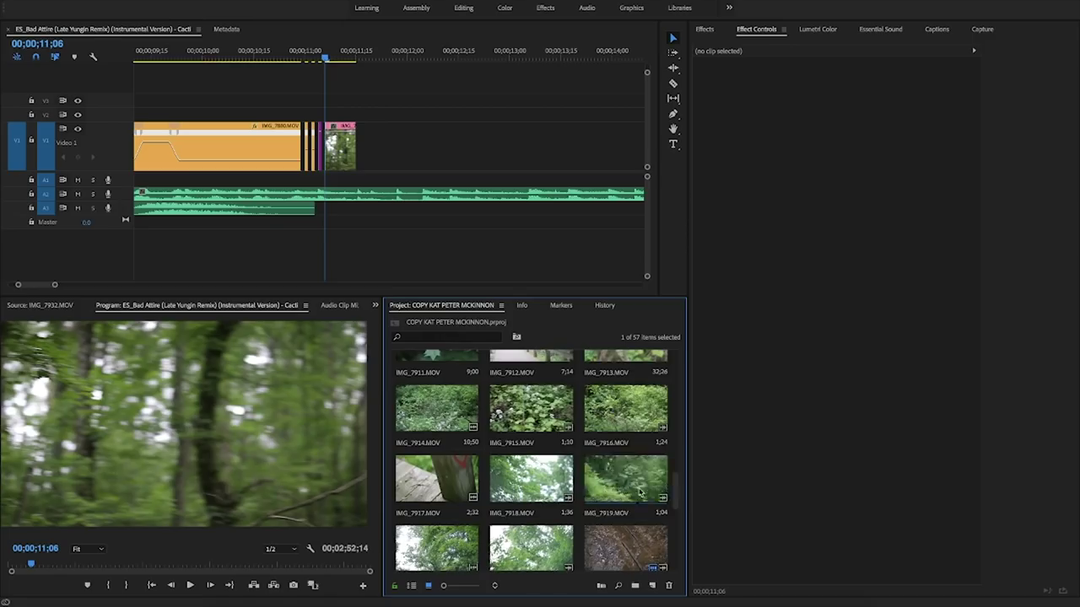
scroll(674, 498, "up", 3)
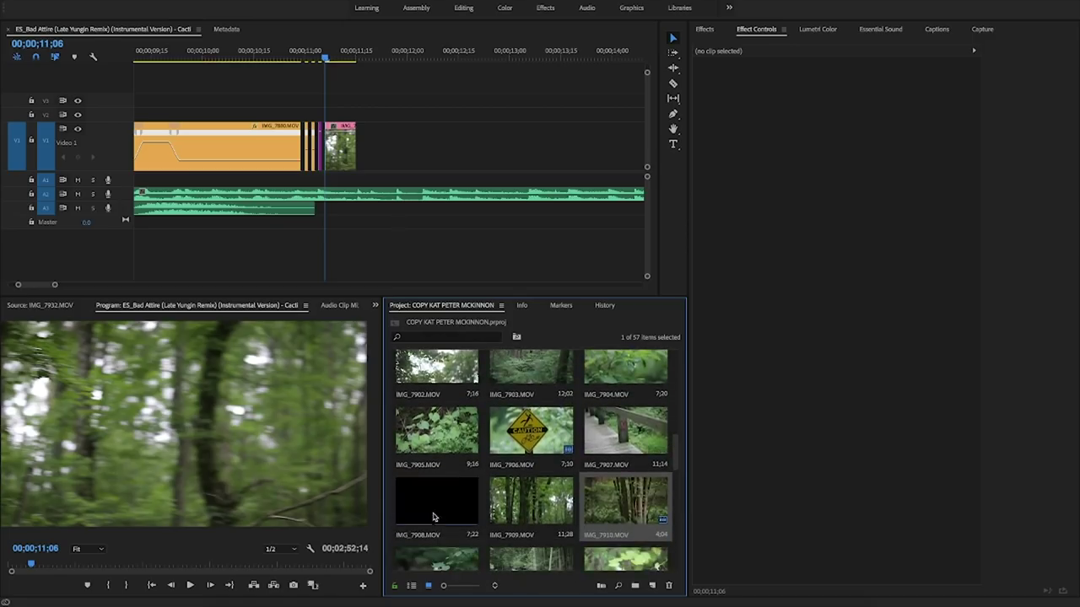
left_click_drag(444, 515, 356, 148)
left_click_drag(349, 63, 314, 57)
key("space")
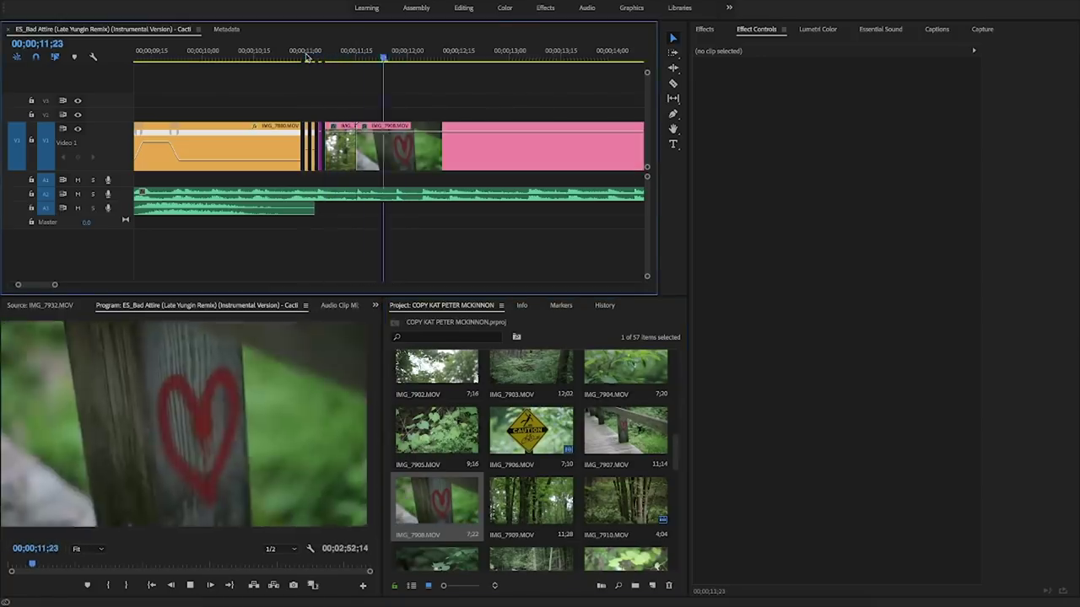
key("space")
key("space")
- Set the scale of IMG_7910.MOV to 150 and play back the transition into IMG_7908.MOV several times
left_click(337, 143)
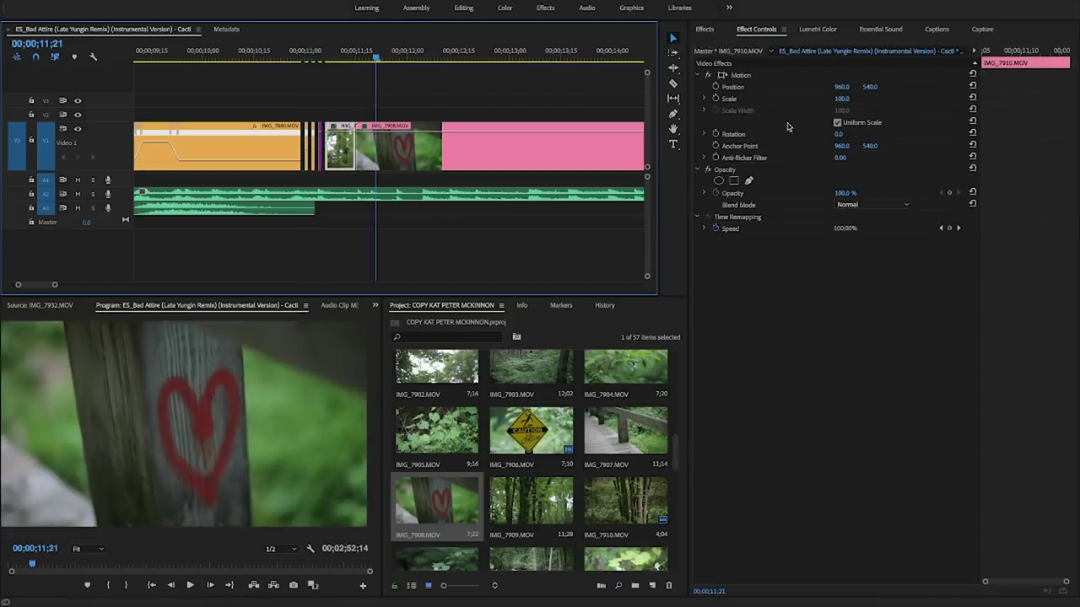
left_click(842, 99)
type("150")
left_click(308, 55)
key("space")
key("space")
left_click(309, 54)
key("space")
left_click(308, 55)
left_click(285, 53)
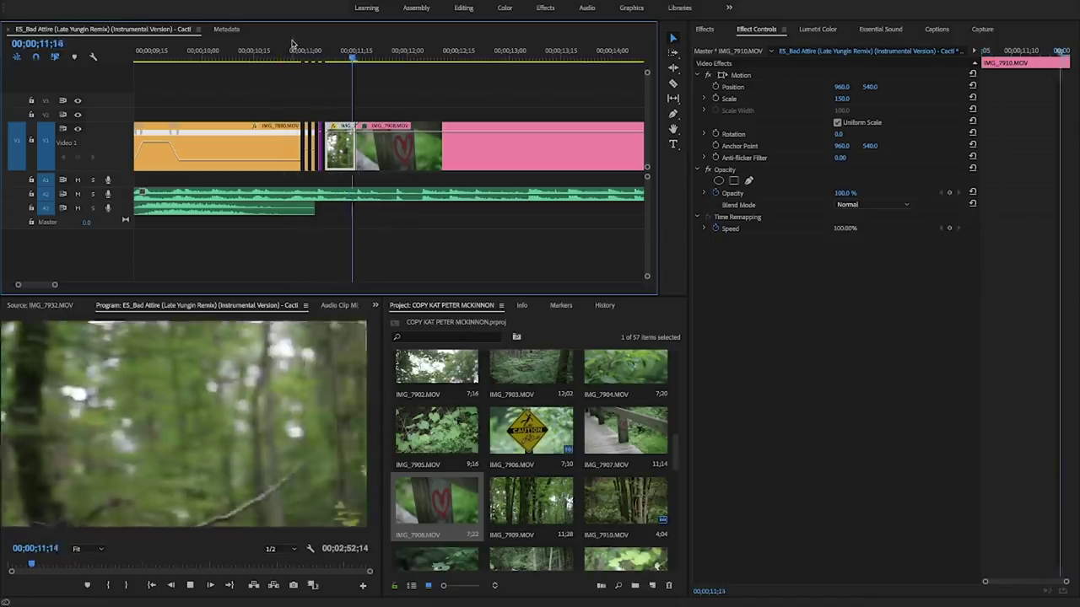
left_click(304, 52)
left_click_drag(302, 51, 336, 36)
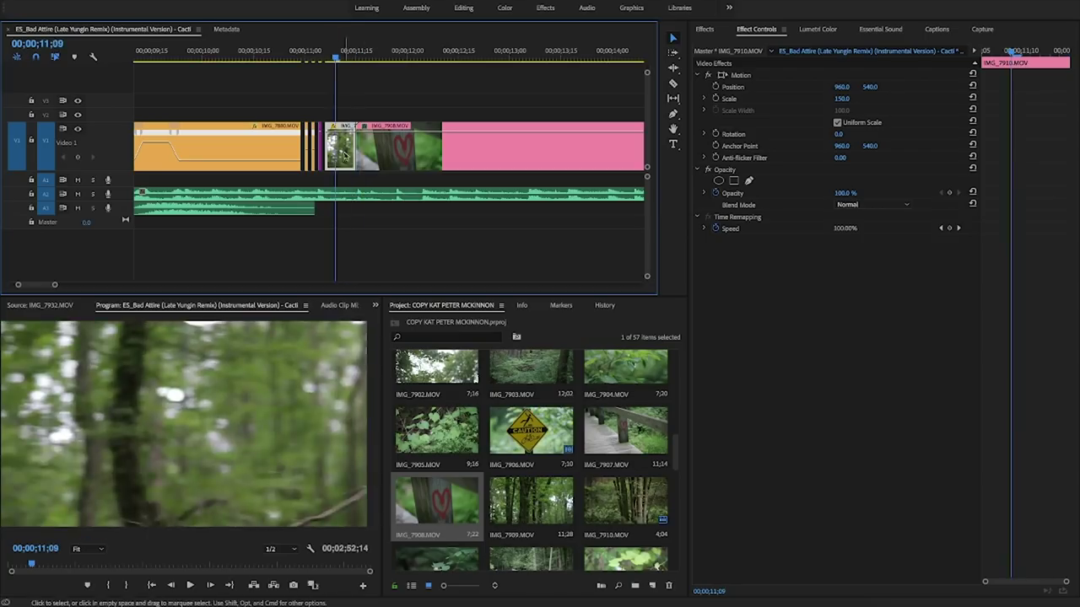
- Apply the Horizontal Flip effect to IMG_7910.MOV and play back the transition
left_click(708, 30)
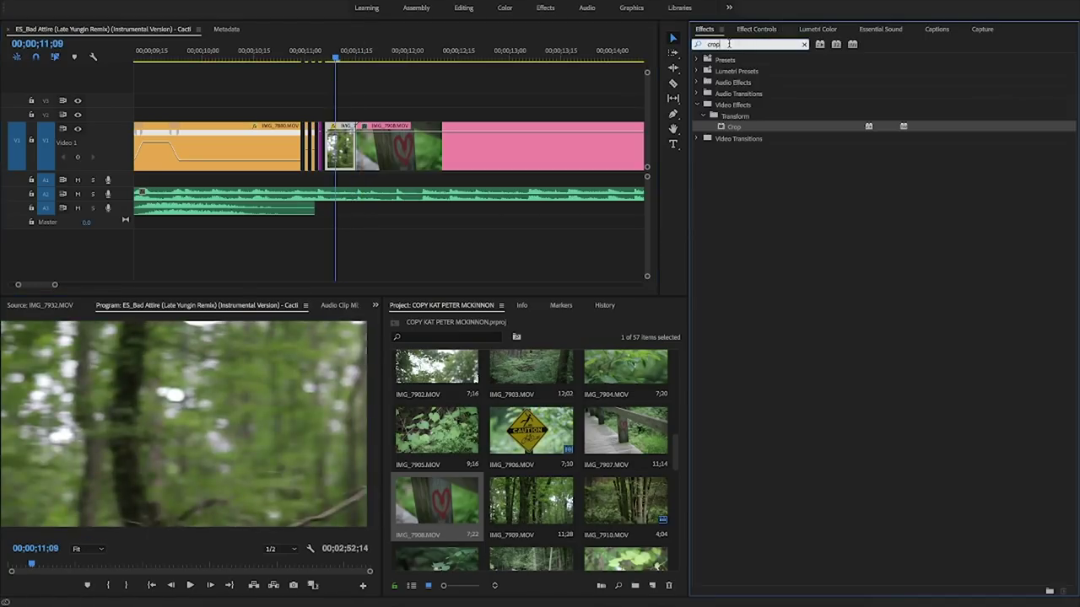
type("hori")
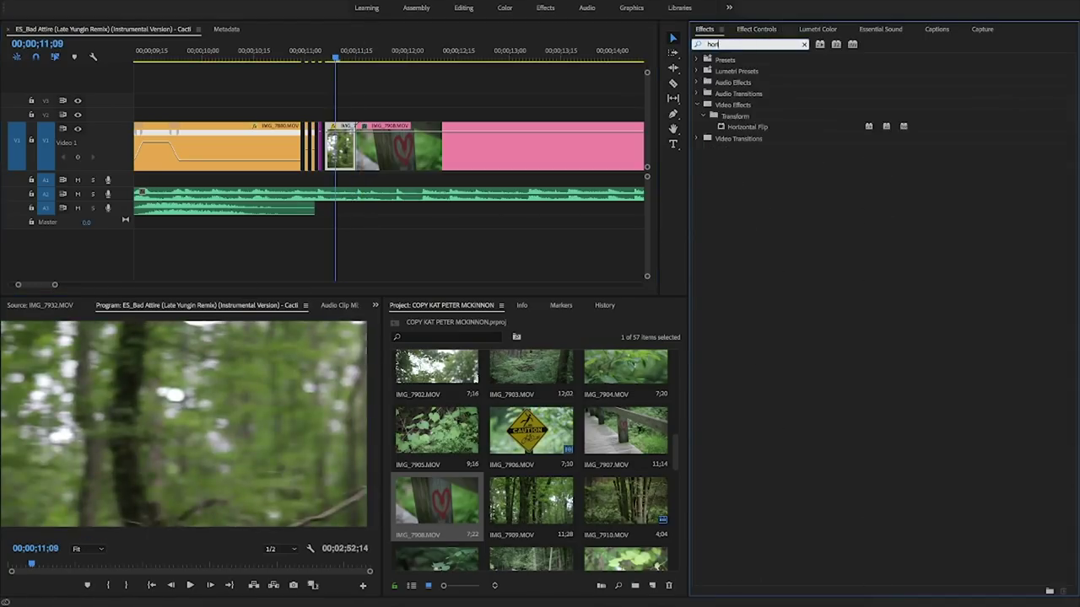
left_click_drag(741, 126, 451, 94)
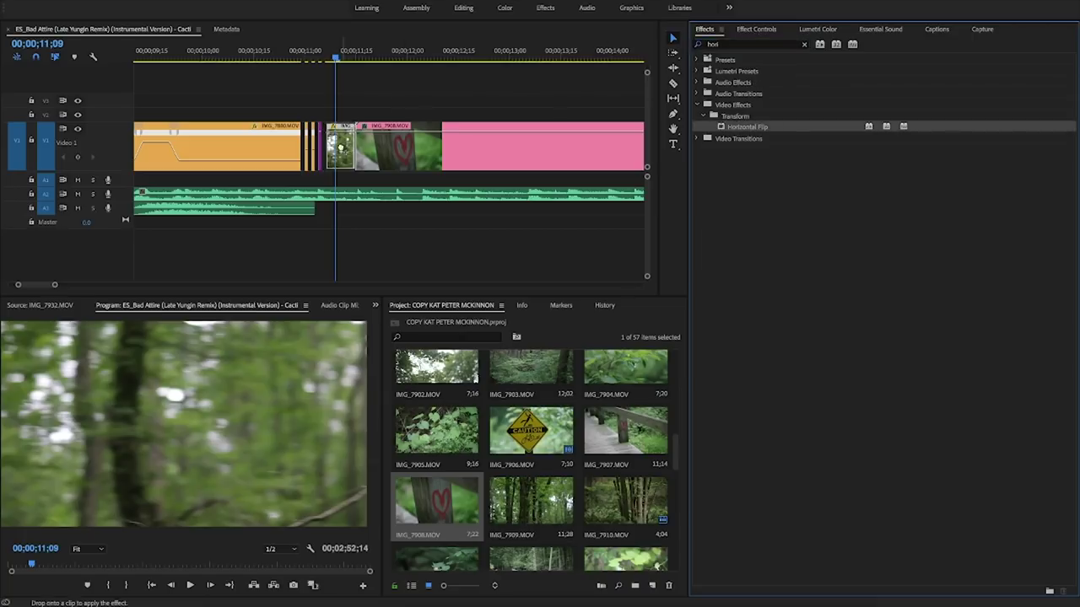
left_click_drag(341, 150, 341, 149)
key("space")
left_click(295, 57)
left_click(294, 56)
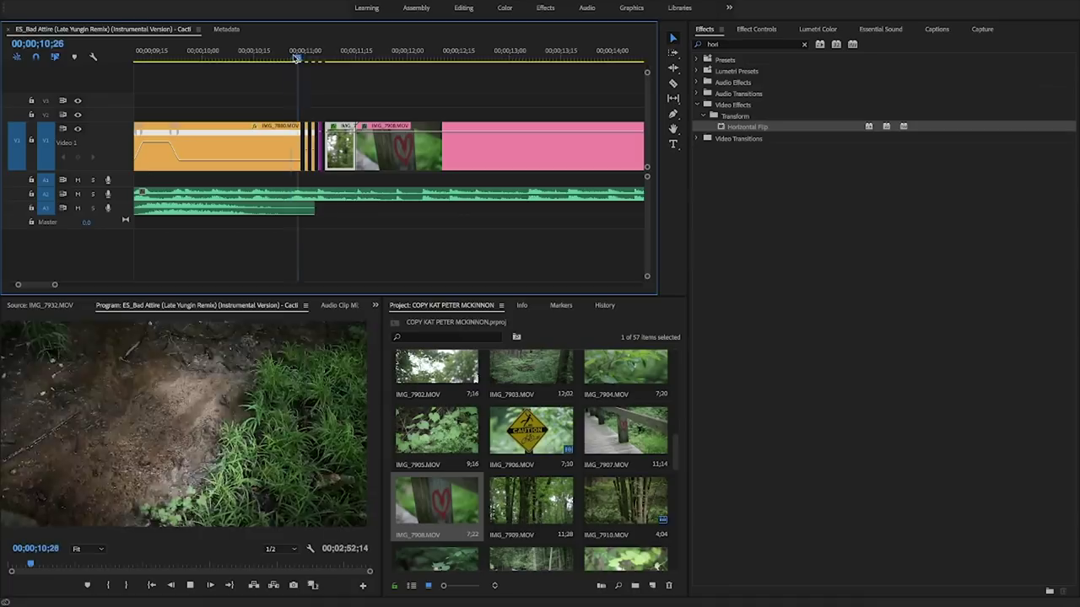
left_click(294, 57)
key("space")
- Turn on Reverse Speed for IMG_7910.MOV at 100% and replay the transition around it
right_click(339, 149)
left_click(409, 410)
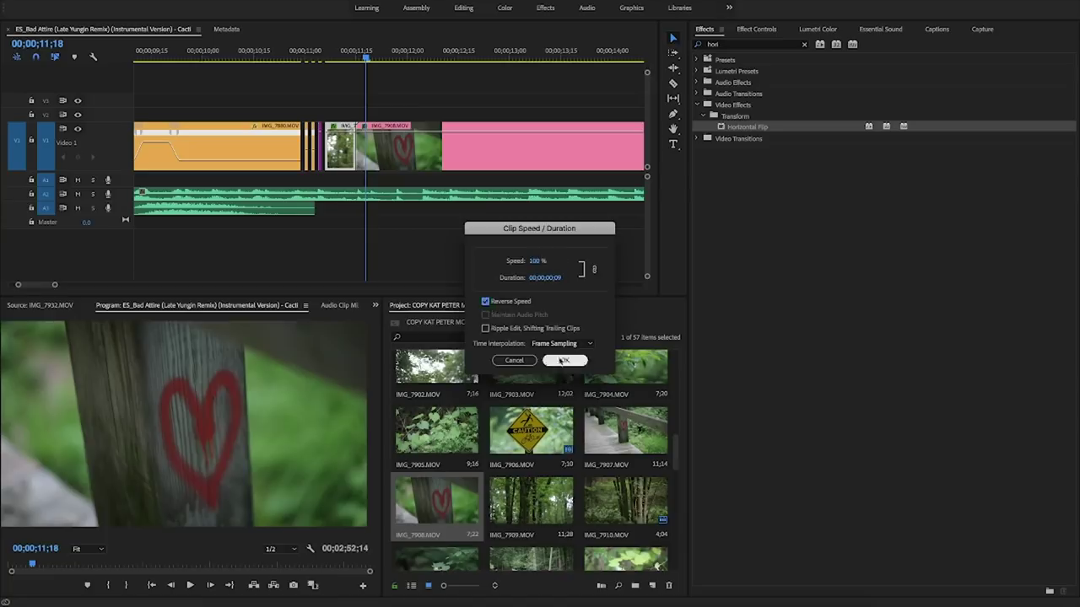
left_click(562, 360)
left_click_drag(325, 47, 314, 47)
key("space")
key("space")
left_click(314, 47)
key("space")
key("space")
left_click_drag(314, 45, 279, 44)
key("space")
key("space")
- Check the speed and duration settings of IMG_7910.MOV and play back the sequence through IMG_7908.MOV
right_click(346, 146)
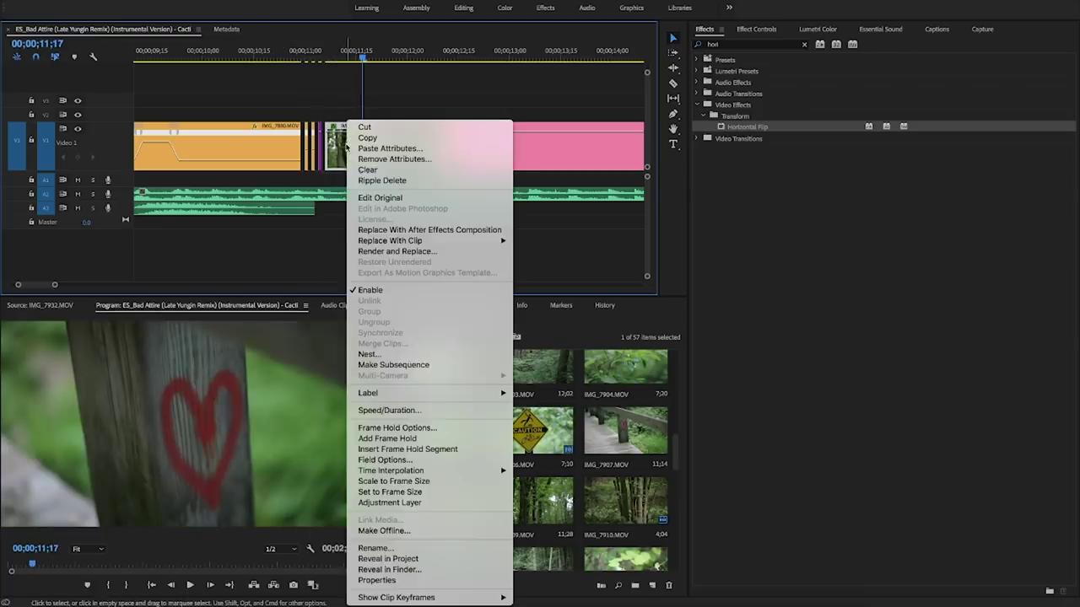
left_click(388, 410)
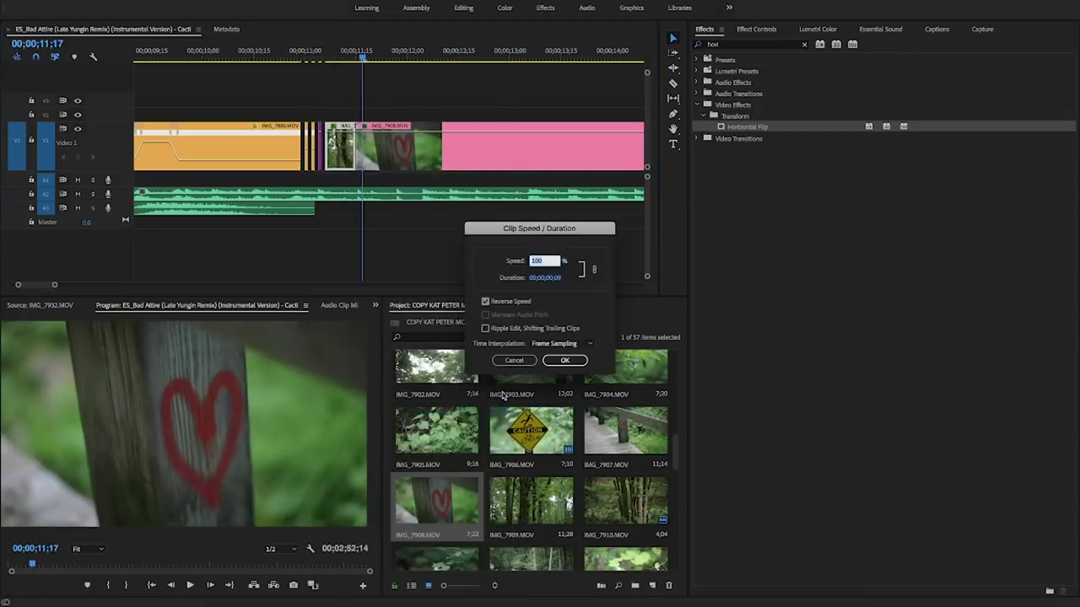
key("Return")
left_click_drag(344, 150, 356, 151)
left_click(265, 44)
key("space")
key("space")
- Cut IMG_7908.MOV at 00;00;12;04 and delete the part after the cut
left_click(673, 84)
left_click(421, 152)
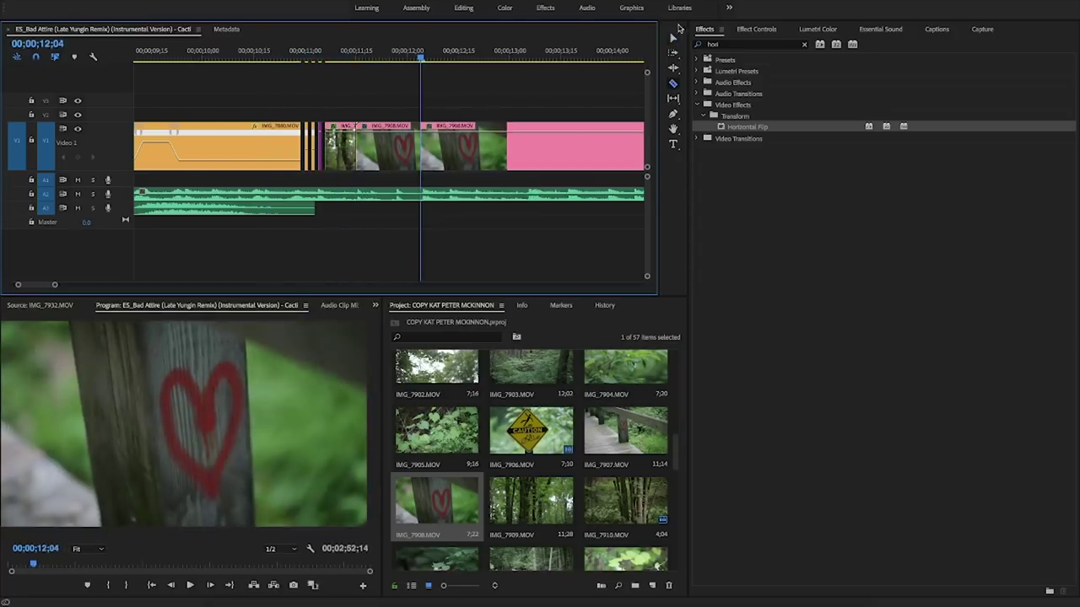
left_click(673, 38)
left_click(514, 150)
key("Delete")
- Add IMG_7907.MOV to Video 1 at 00;00;12;04 and shorten it to end at 00;00;12;20
left_click_drag(635, 435, 431, 82)
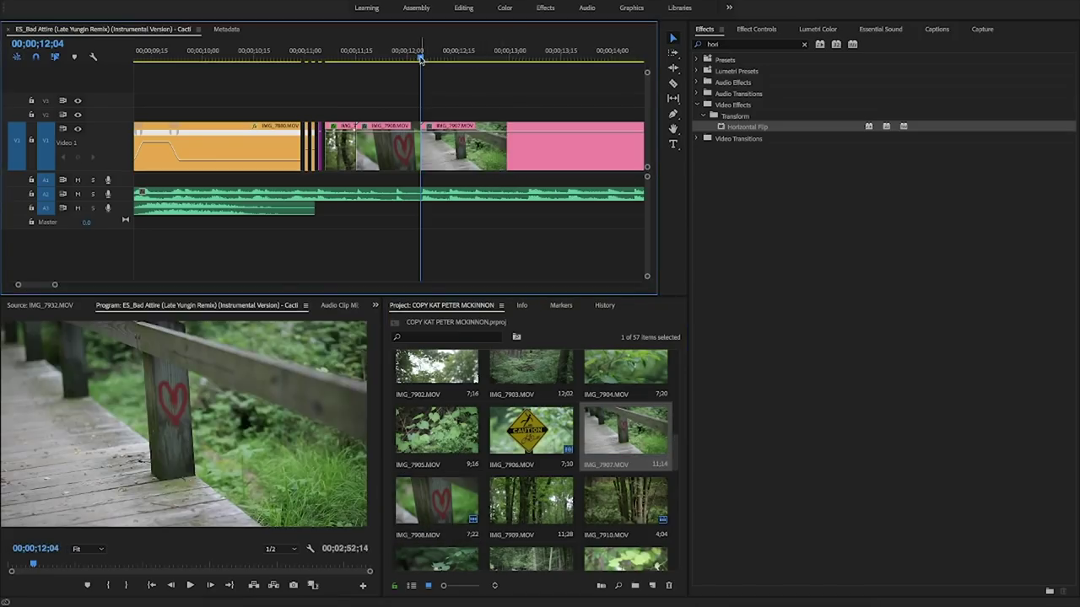
left_click_drag(55, 285, 117, 285)
left_click_drag(388, 52, 464, 53)
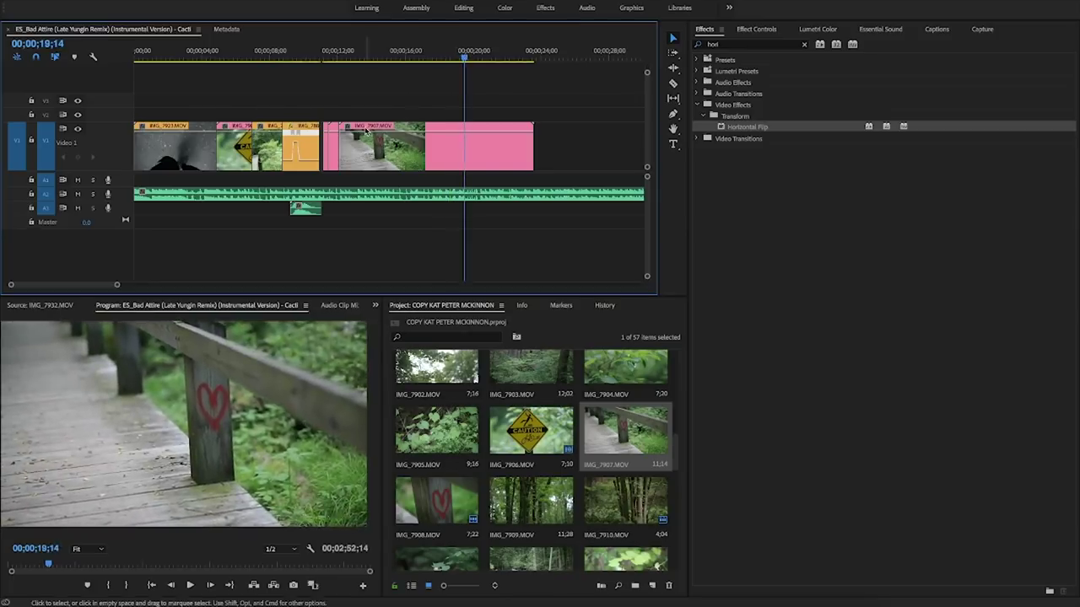
left_click_drag(344, 146, 465, 147)
left_click(438, 148)
- Add IMG_7901.MOV after IMG_7907.MOV, cut it at 00;00;13;17, and shift the kept piece eight frames later
mouse_move(678, 456)
left_mouse_down()
mouse_move(677, 519)
mouse_move(670, 444)
left_mouse_up()
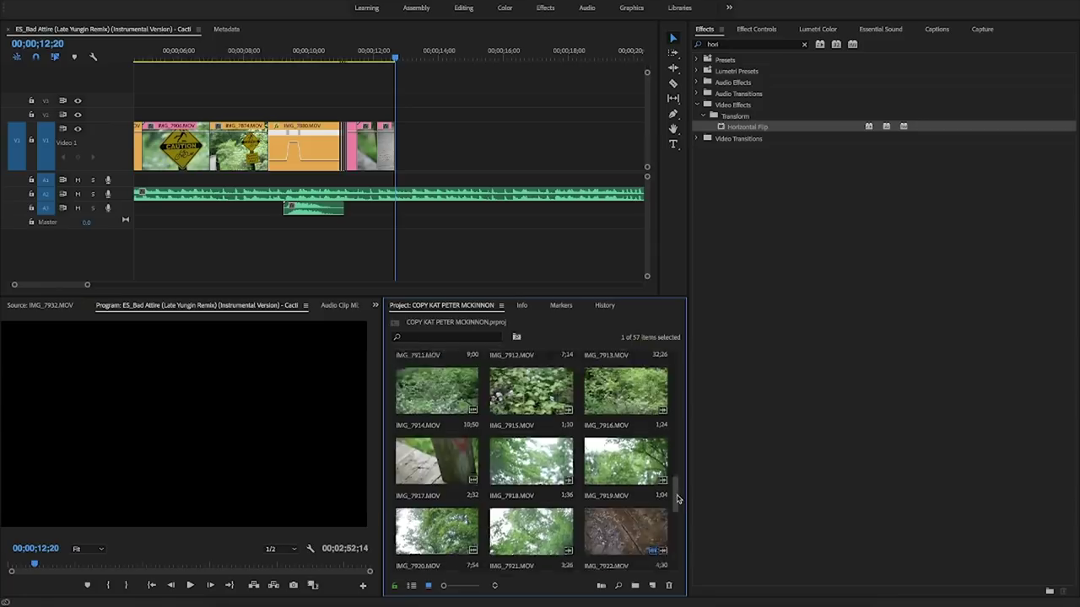
scroll(666, 434, "up", 7)
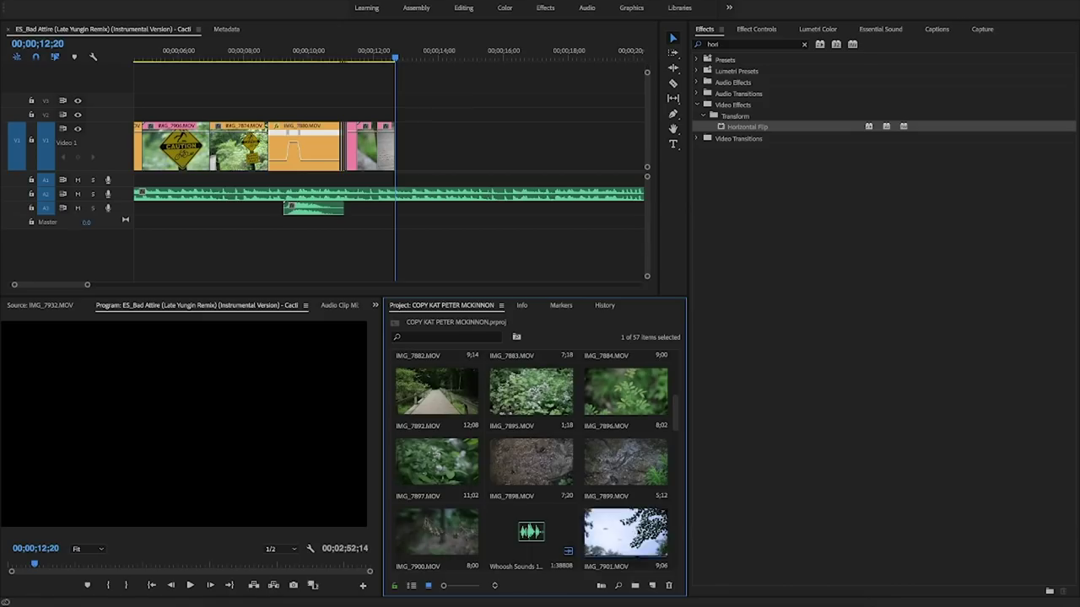
left_click_drag(628, 533, 427, 153)
key("c")
left_click(428, 154)
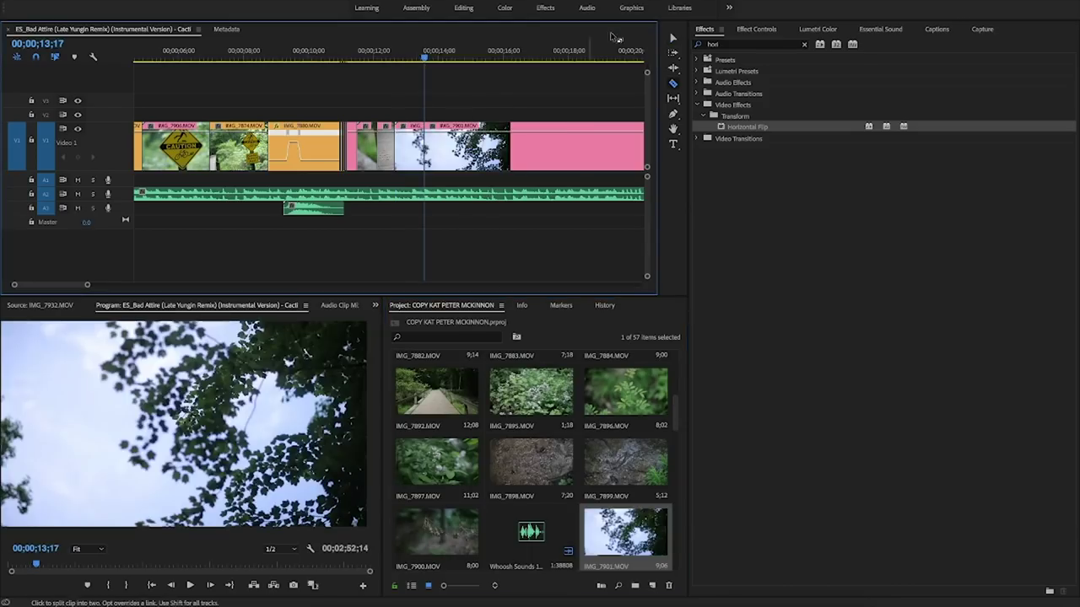
left_click(672, 41)
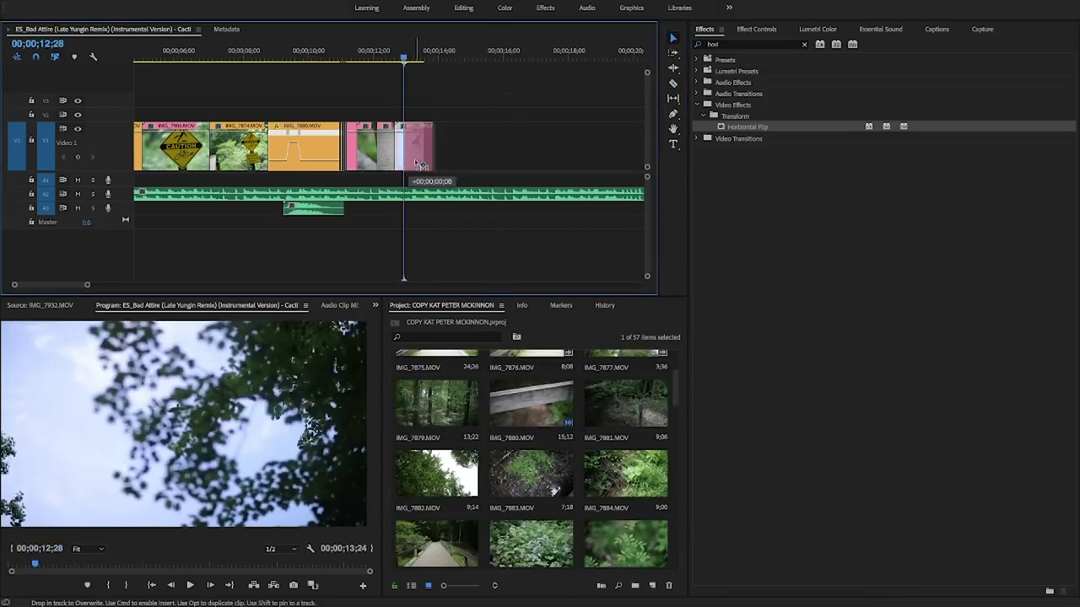
- Add IMG_7918.MOV to Video 1 beyond IMG_7901.MOV and cut it down to a nine-frame piece starting at 00;00;15;20
left_click_drag(675, 405, 672, 470)
scroll(468, 497, "down", 5)
left_click_drag(503, 499, 477, 148)
mouse_move(488, 57)
left_mouse_down()
mouse_move(505, 57)
mouse_move(494, 56)
left_mouse_up()
left_click_drag(448, 145, 498, 153)
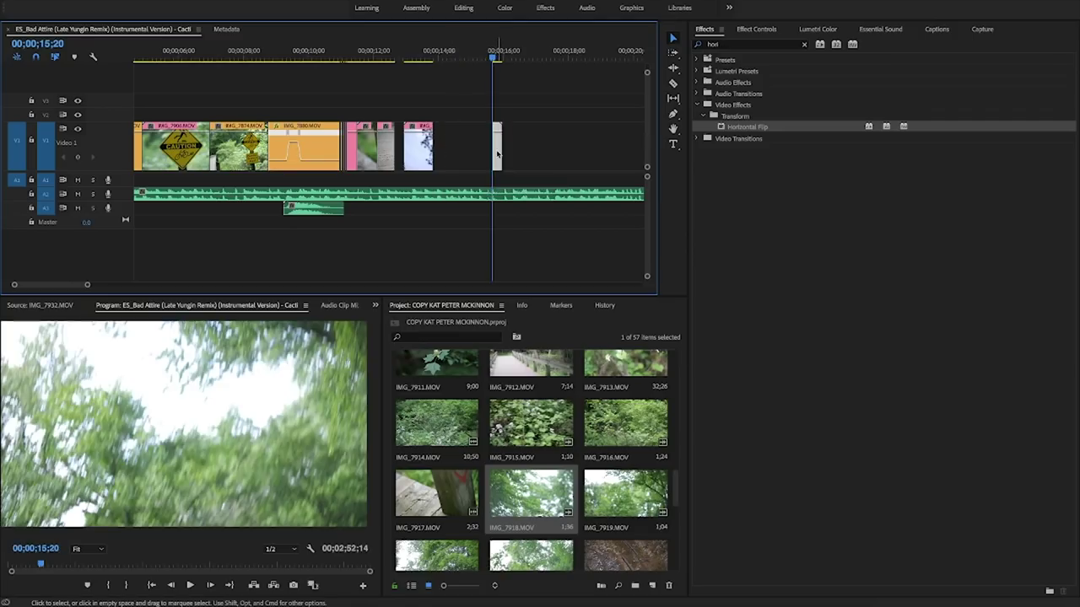
- Reverse the IMG_7918.MOV piece and fit it on Video 2 over the eight-frame gap before IMG_7901.MOV
right_click(497, 153)
left_click(531, 411)
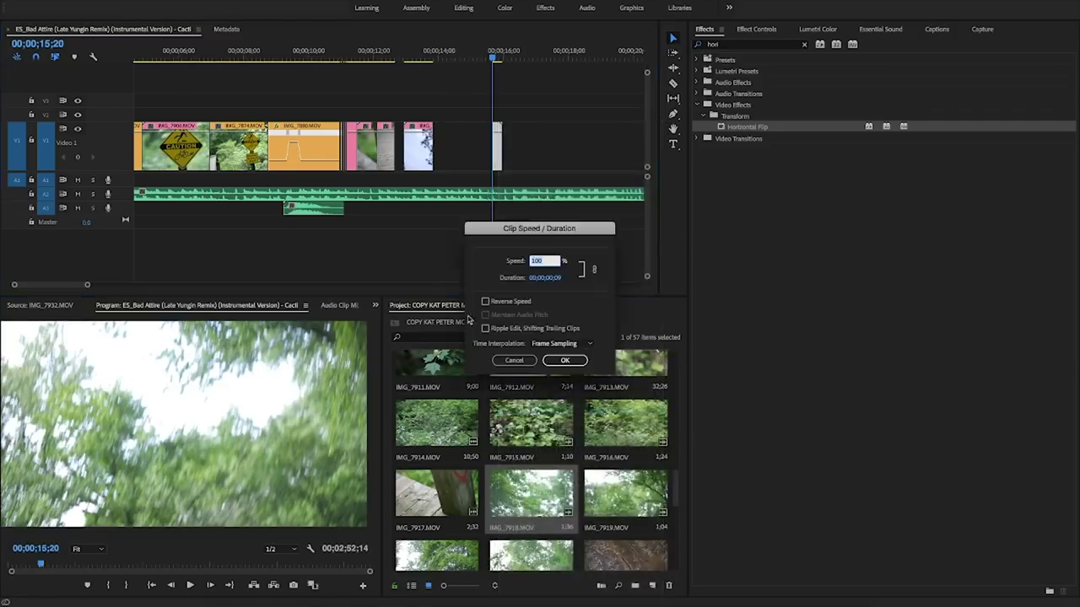
left_click(564, 360)
left_click_drag(499, 160, 401, 116)
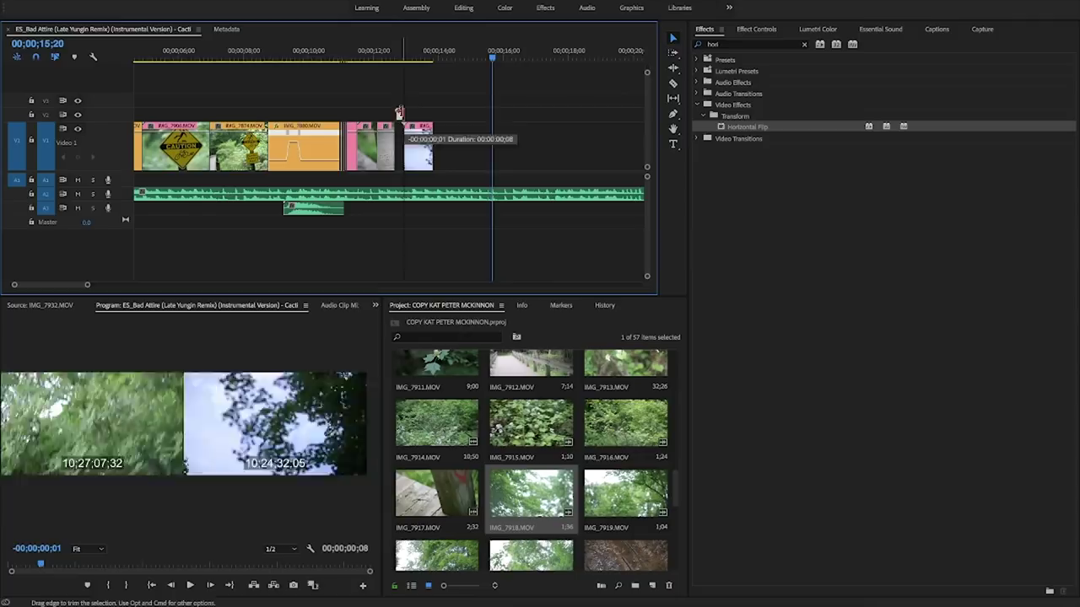
- Play back the transition from IMG_7907.MOV through the reversed IMG_7918.MOV piece into IMG_7901.MOV
left_click(389, 52)
key("space")
key("space")
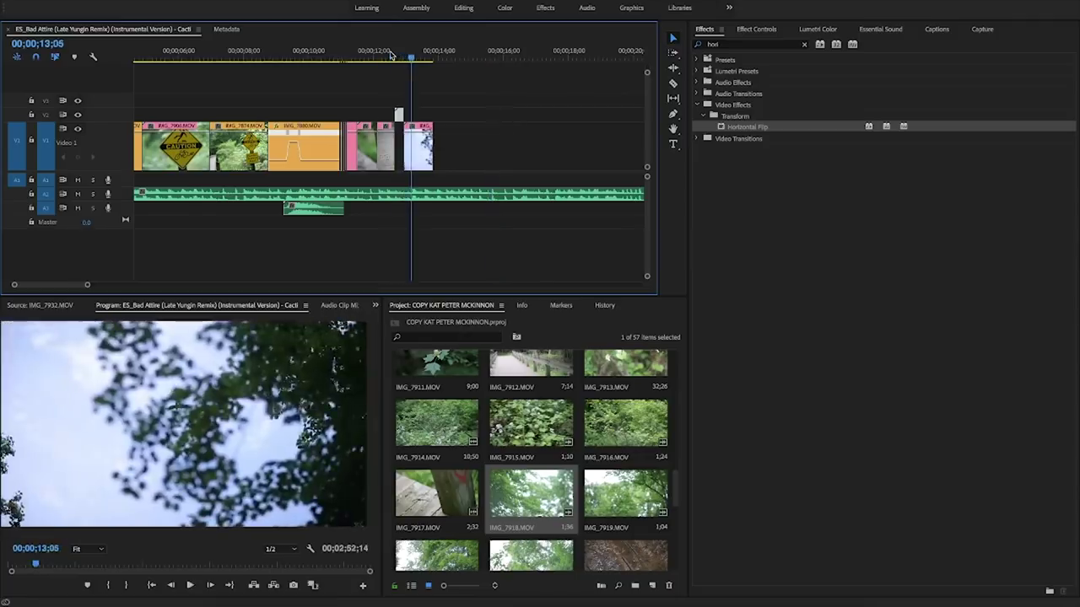
left_click(391, 55)
key("space")
key("space")
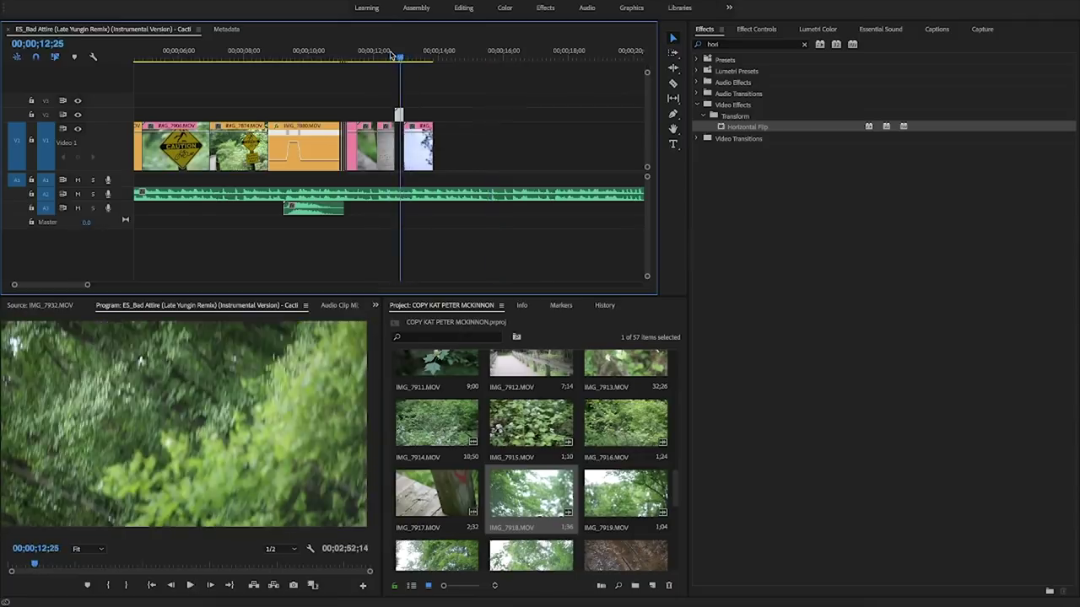
- Set the speed of the reversed IMG_7918.MOV piece to 50%
right_click(399, 114)
left_click(426, 409)
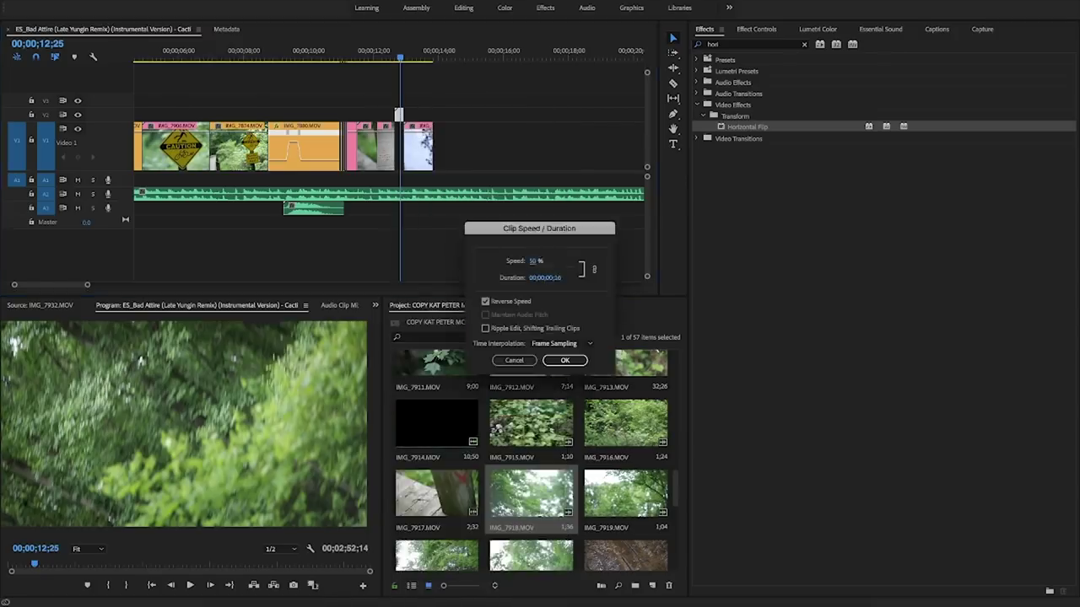
key("Return")
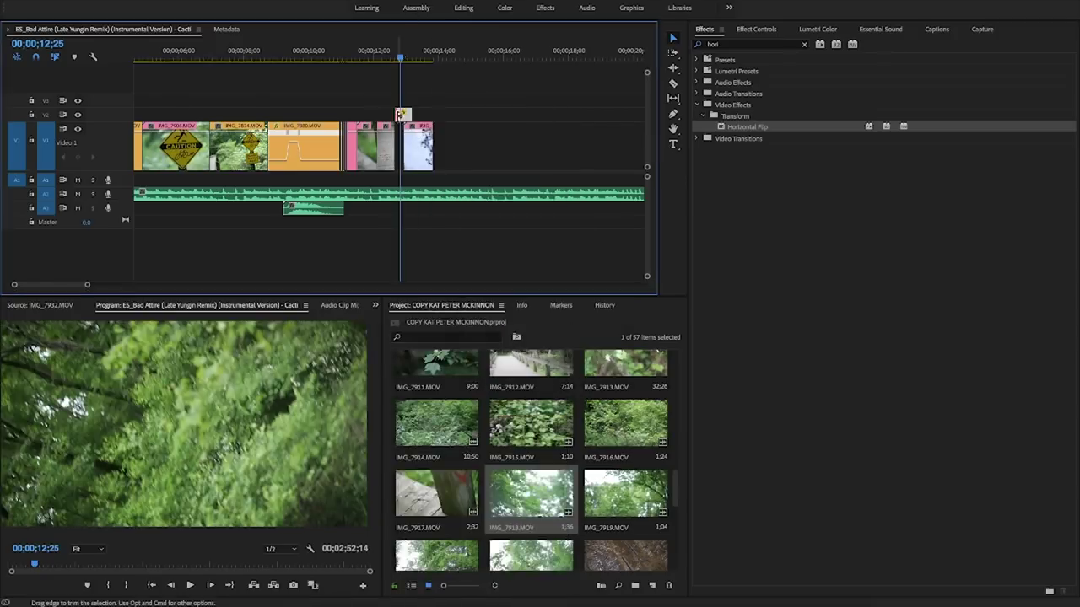
- Trim the slowed IMG_7918.MOV piece to fit between IMG_7907.MOV and IMG_7901.MOV on Video 1, playing back the transition
left_click_drag(405, 115, 408, 114)
key("space")
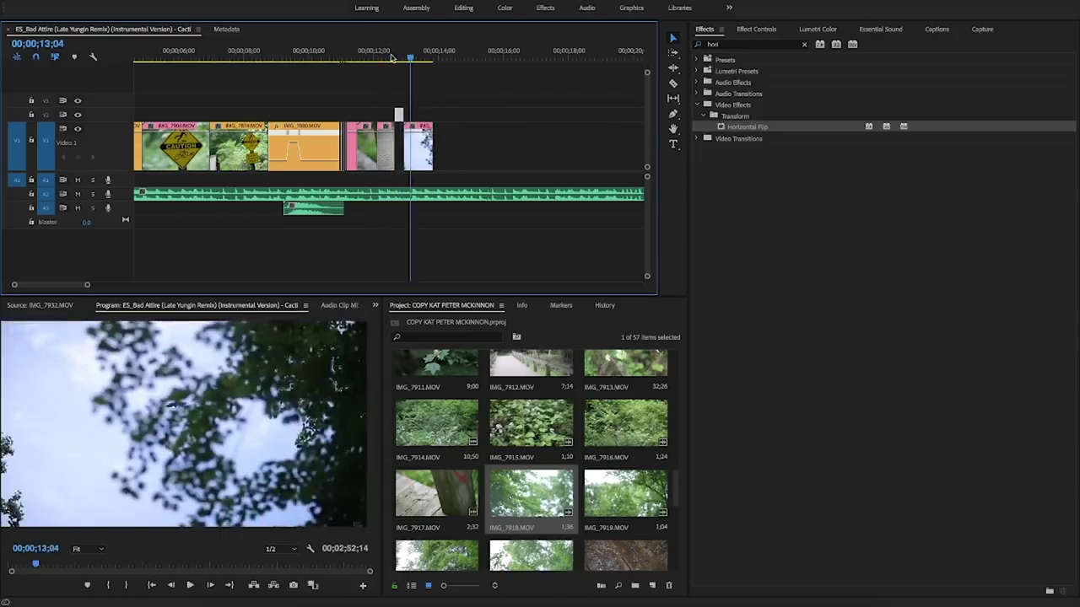
left_click(391, 57)
key("space")
left_click_drag(365, 153, 323, 147)
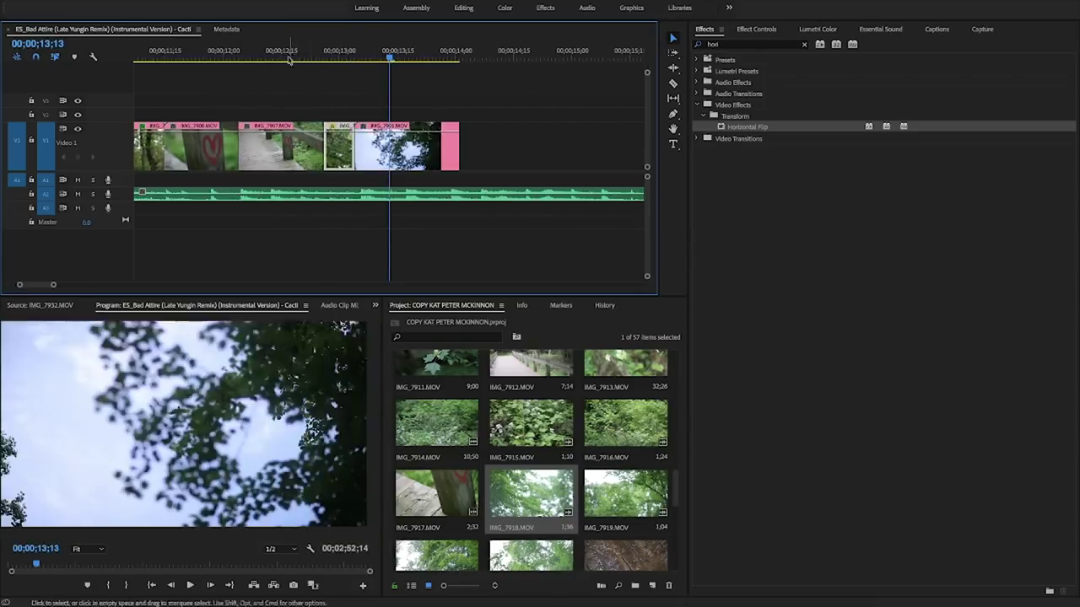
- Play back the IMG_7918.MOV transition and delete that piece from between IMG_7907.MOV and IMG_7901.MOV on Video 1
left_click(278, 53)
key("space")
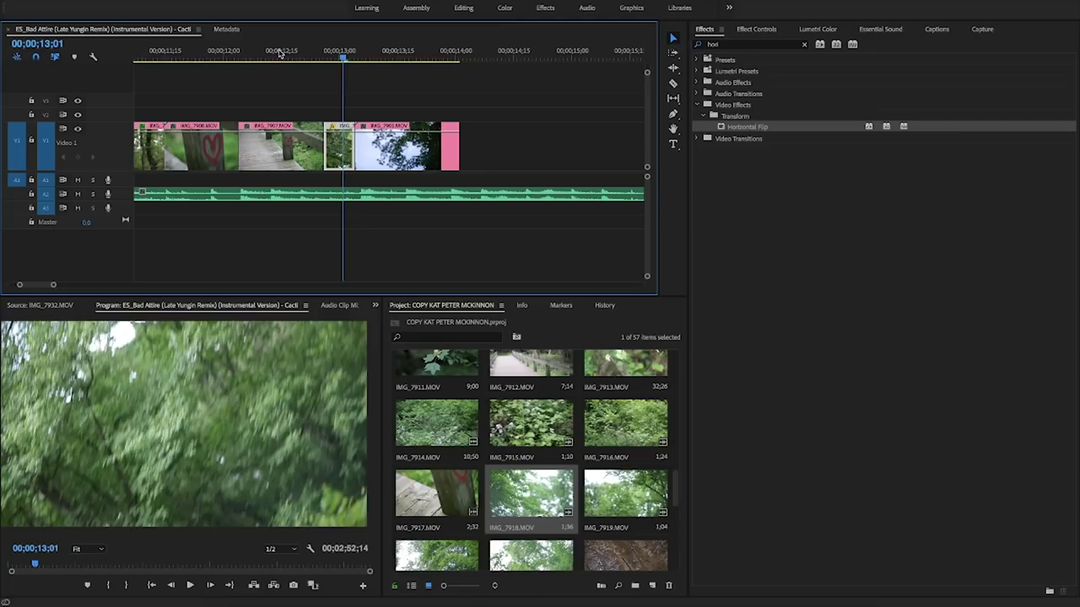
key("space")
left_click_drag(327, 149, 350, 151)
key("Delete")
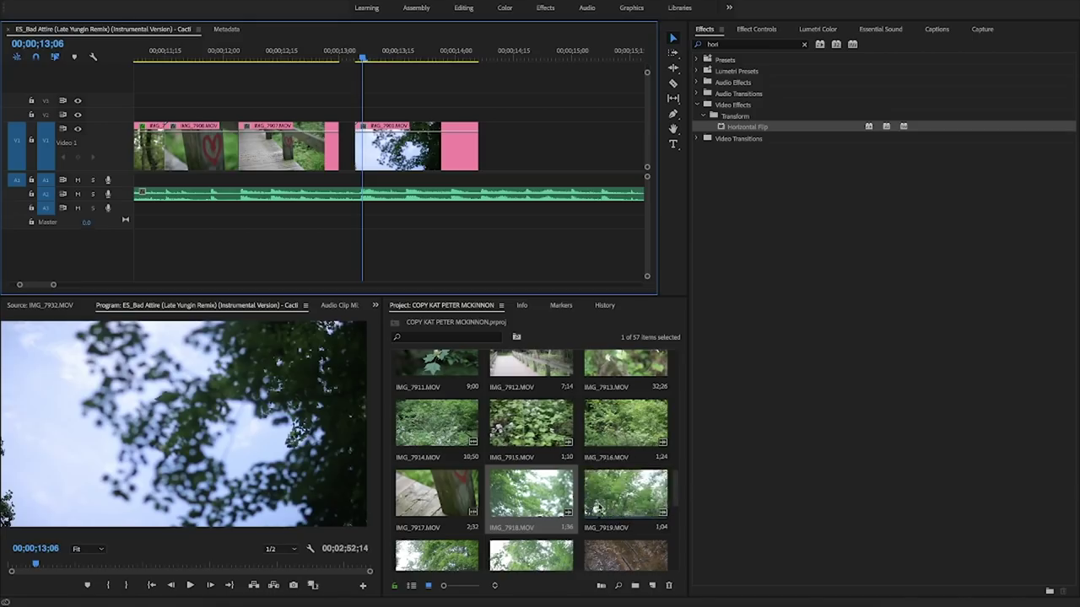
- Add IMG_7920.MOV to Video 1 after IMG_7901.MOV, unlink it and delete its audio
left_click_drag(674, 489, 675, 501)
right_click(525, 145)
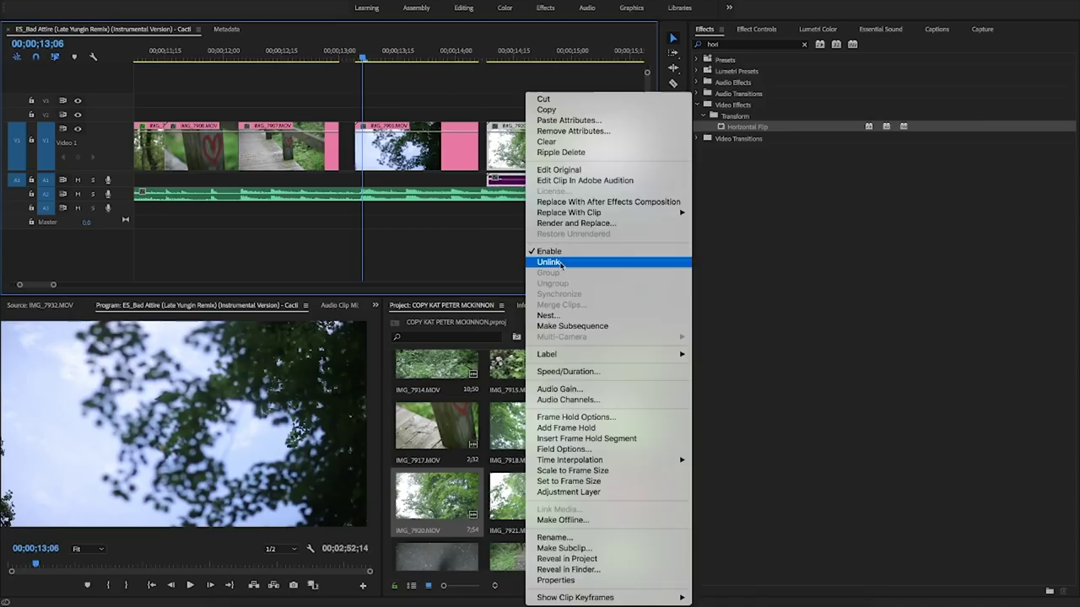
left_click(548, 261)
left_click(554, 181)
key("Delete")
- Cut IMG_7920.MOV down to a short pan piece by splitting it and deleting the unwanted portions
left_click_drag(594, 50, 571, 51)
key("super+k")
left_click(606, 148)
key("Delete")
left_click(436, 149)
key("Delete")
- Trim the IMG_7920.MOV piece and move it into the gap directly before IMG_7901.MOV on Video 1
left_click(518, 155)
left_click_drag(517, 154, 492, 148)
left_click_drag(334, 145, 477, 149)
left_click_drag(485, 152, 144, 152)
scroll(176, 93, "left", 5)
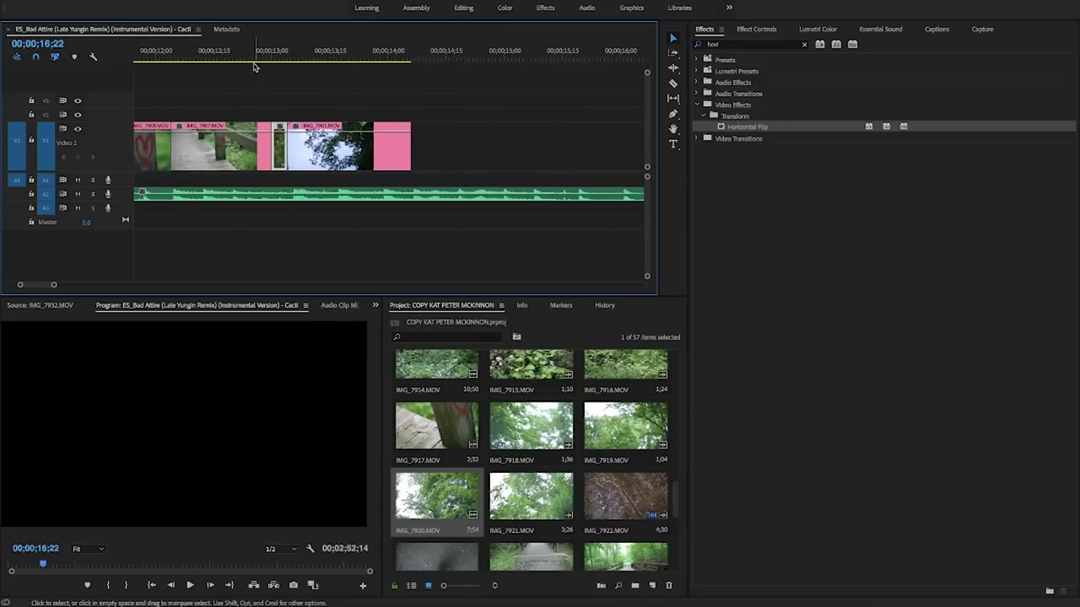
- Play back the transition, shorten the end of IMG_7907.MOV and extend the IMG_7920.MOV piece back to meet it
left_click(264, 59)
key("space")
key("space")
left_click(264, 59)
key("space")
key("space")
mouse_move(265, 56)
left_mouse_down()
mouse_move(237, 59)
mouse_move(284, 57)
left_mouse_up()
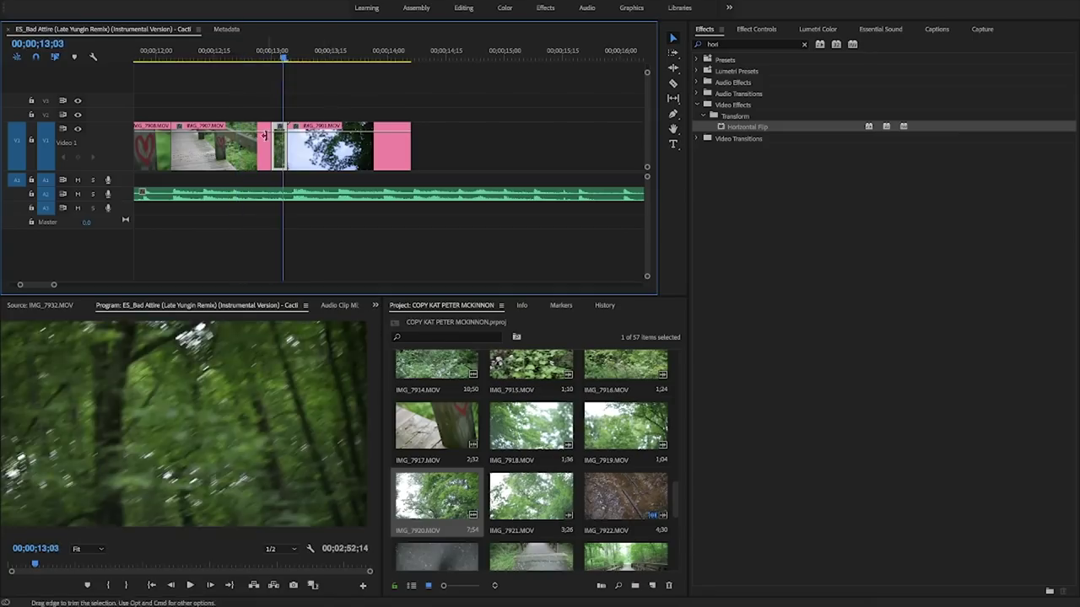
left_click(261, 51)
key("Right")
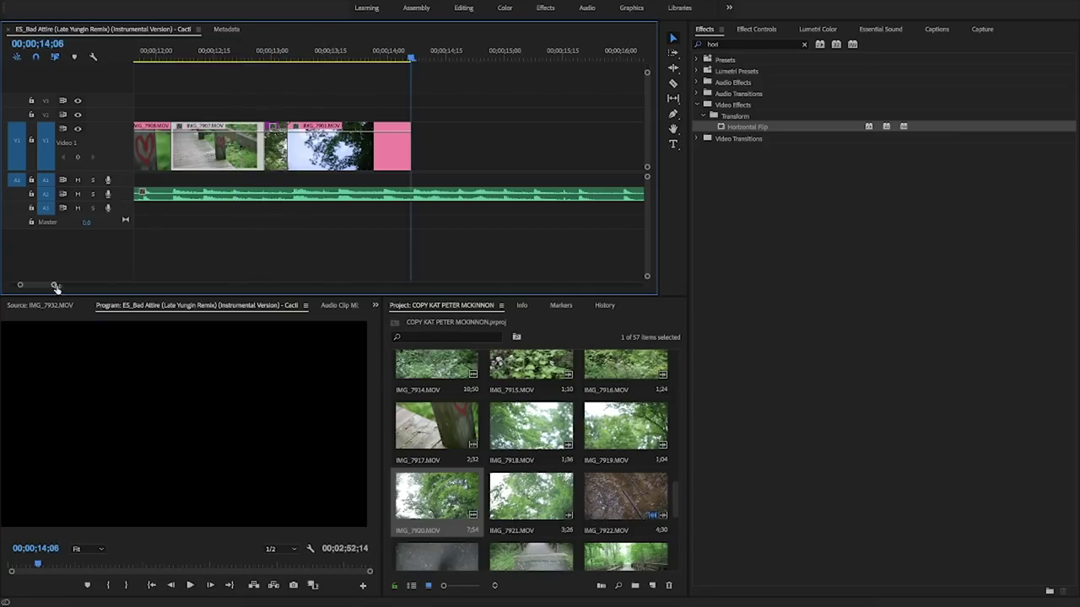
- Place the whoosh sound on Audio 3 at the start of the IMG_7920.MOV transition
left_click_drag(56, 286, 126, 270)
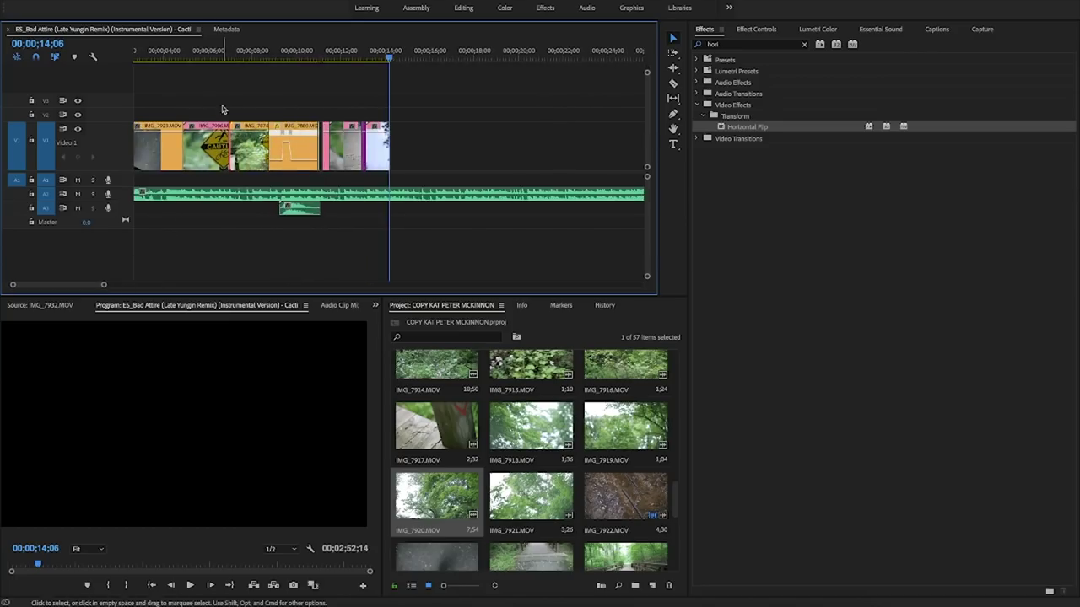
left_click(173, 52)
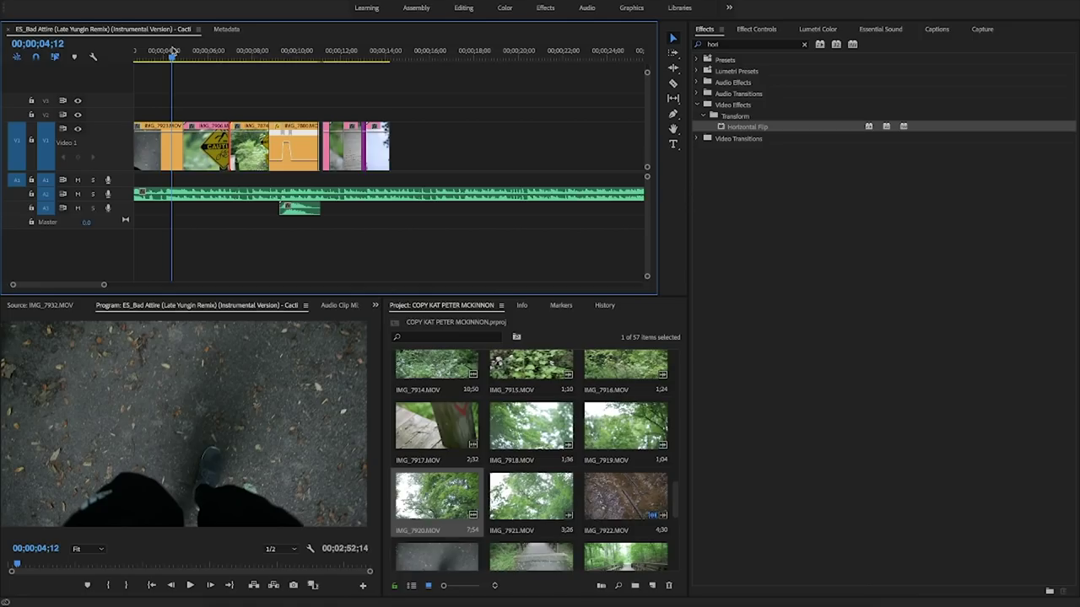
left_click_drag(195, 53, 365, 54)
left_click(302, 211)
left_click_drag(676, 501, 682, 428)
left_click_drag(511, 449, 363, 211)
- Move IMG_7901.MOV to start at 00;00;13;17 and extend the IMG_7920.MOV piece to meet it
left_click_drag(366, 56, 372, 57)
left_click_drag(385, 146, 391, 147)
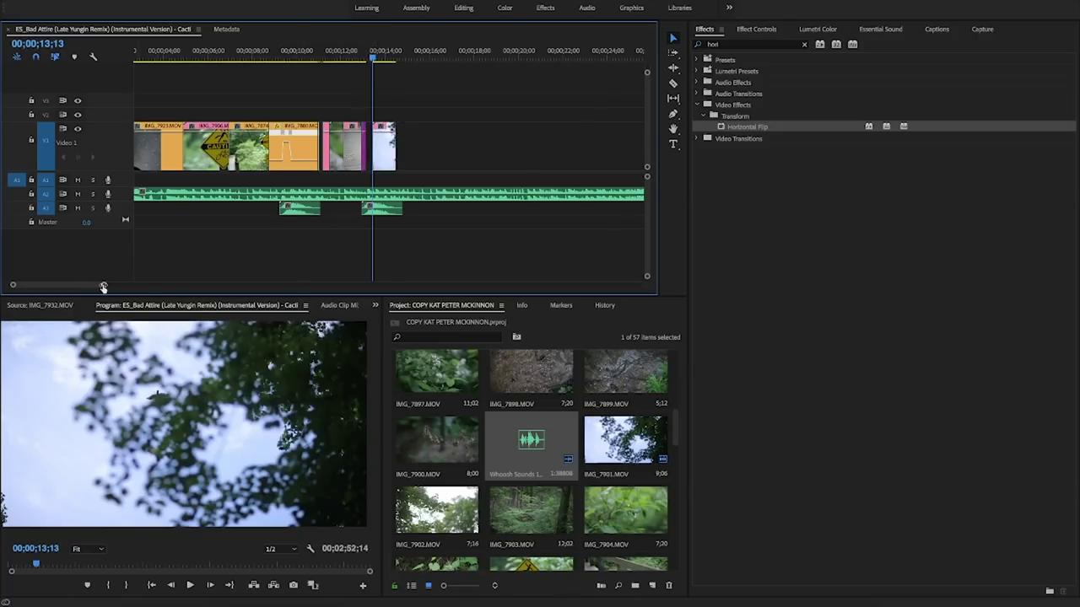
left_click_drag(103, 287, 44, 285)
left_click_drag(335, 154, 394, 152)
left_click_drag(468, 54, 265, 54)
key("space")
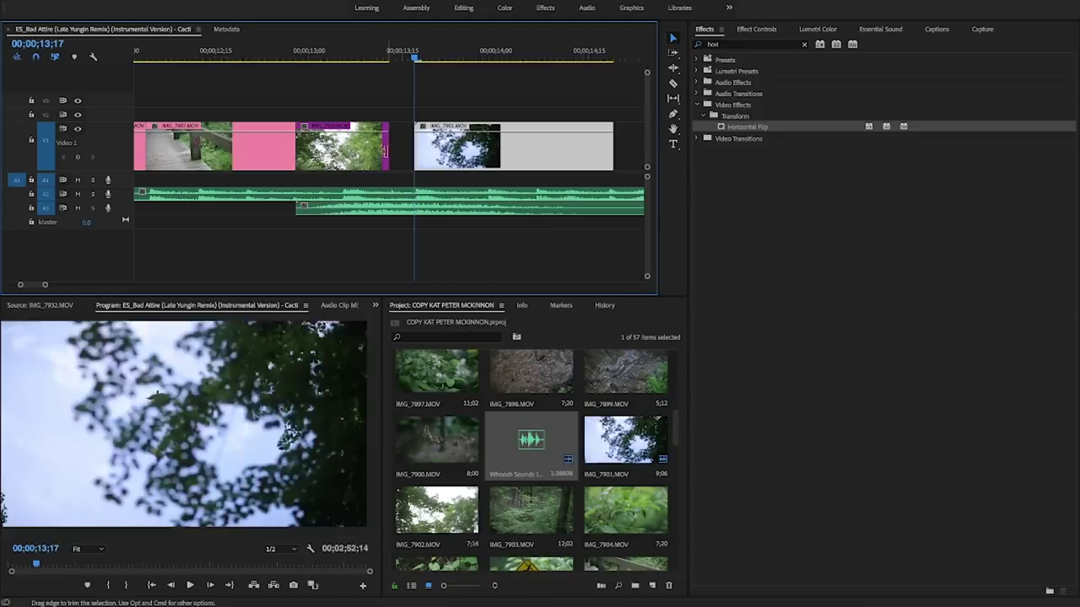
left_click_drag(386, 152, 414, 152)
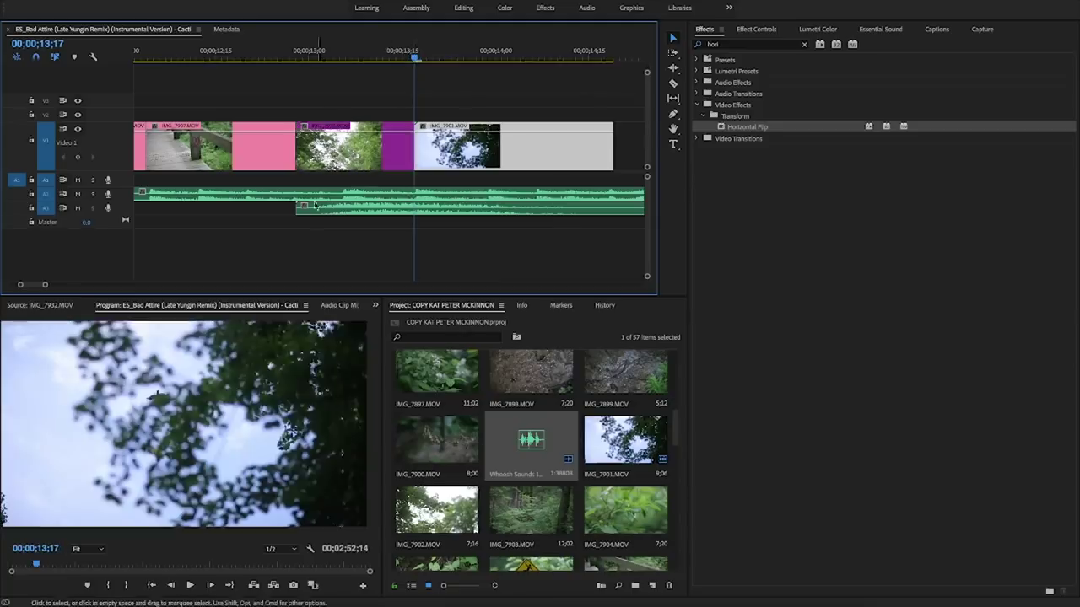
- Shift the second whoosh sound on Audio 3 earlier so it ends with IMG_7901.MOV, and play back the transition
left_click_drag(292, 213, 265, 211)
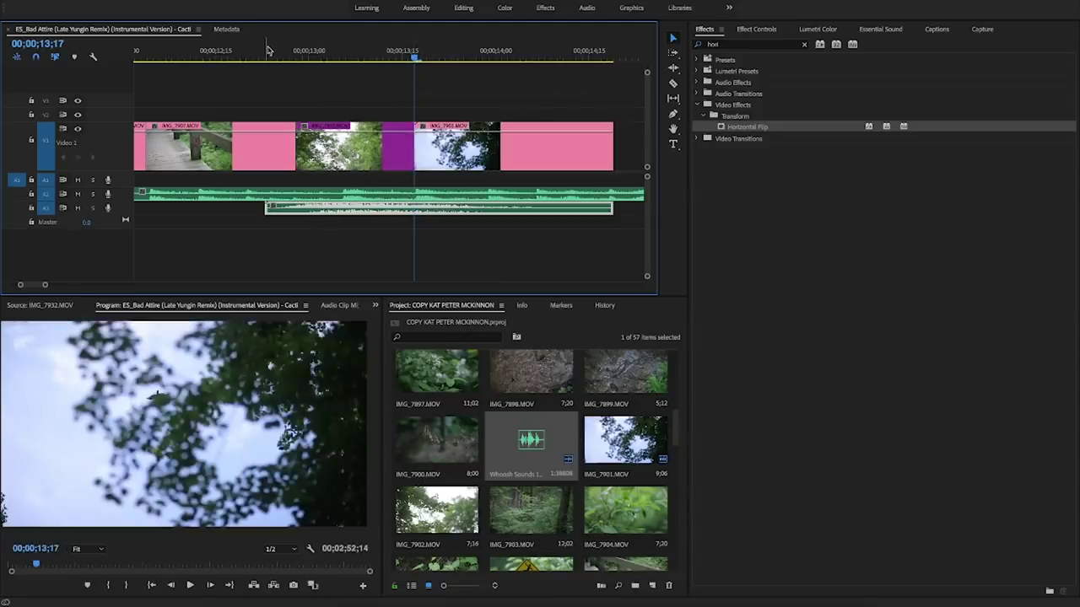
key("space")
key("space")
key("space")
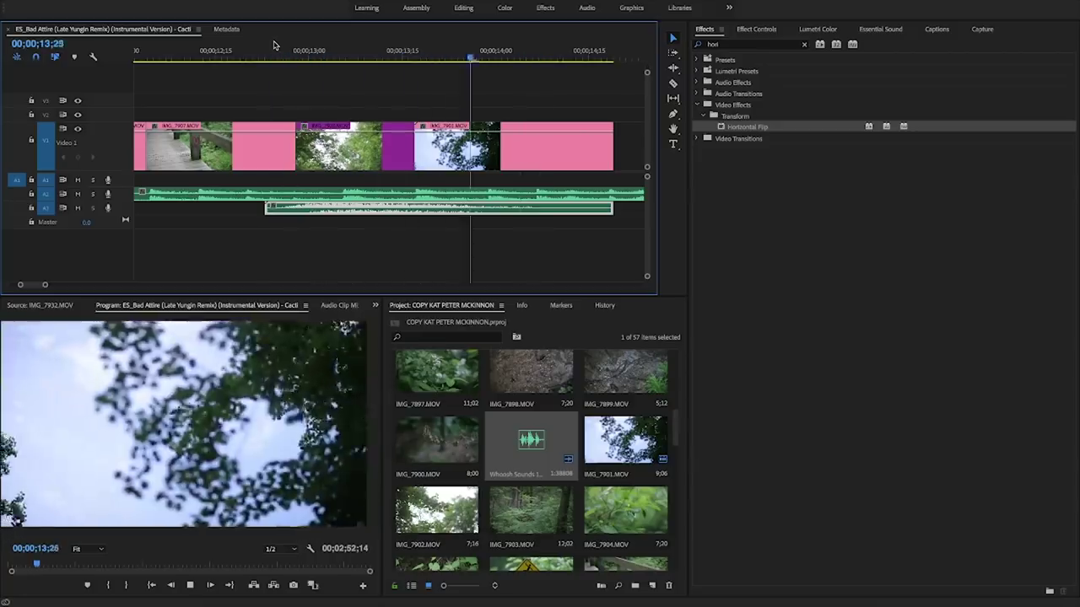
key("space")
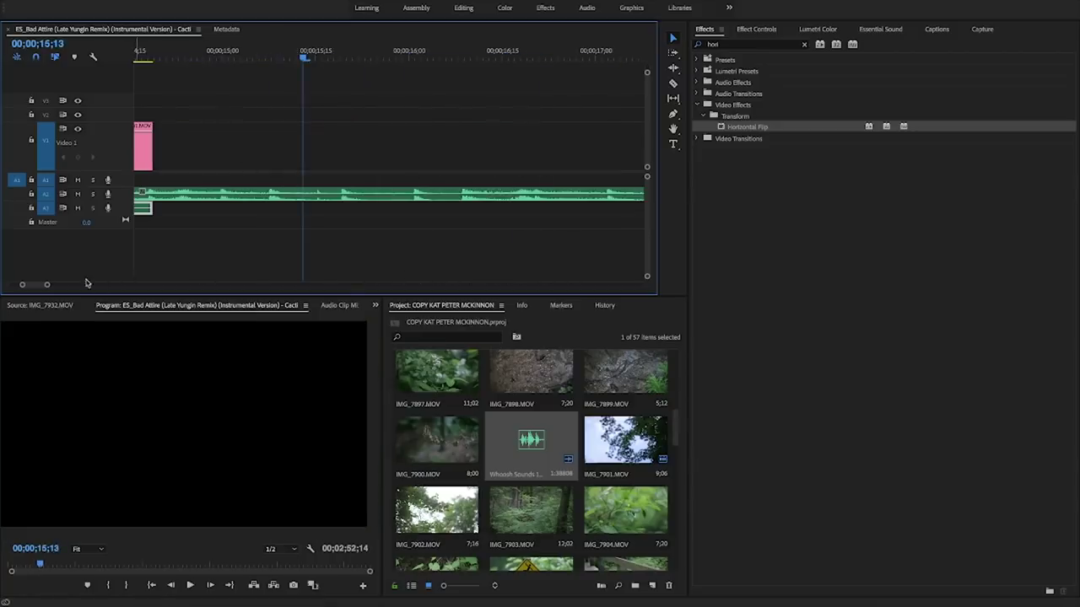
- Nest all the clips on Video 1 into a sequence named Nested Sequence 02
left_click_drag(48, 287, 136, 286)
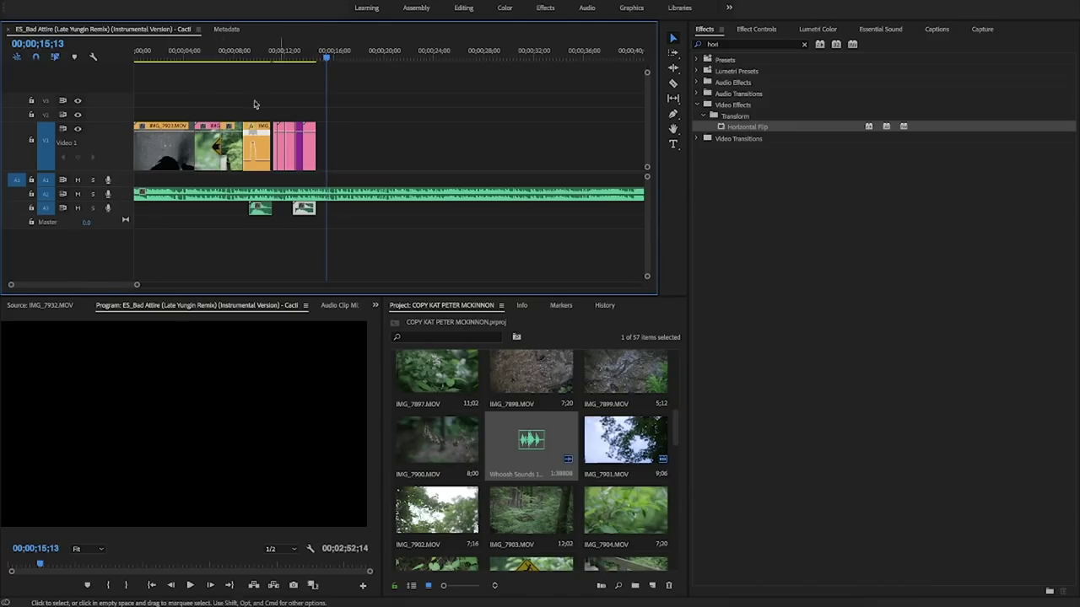
left_click_drag(203, 52, 172, 53)
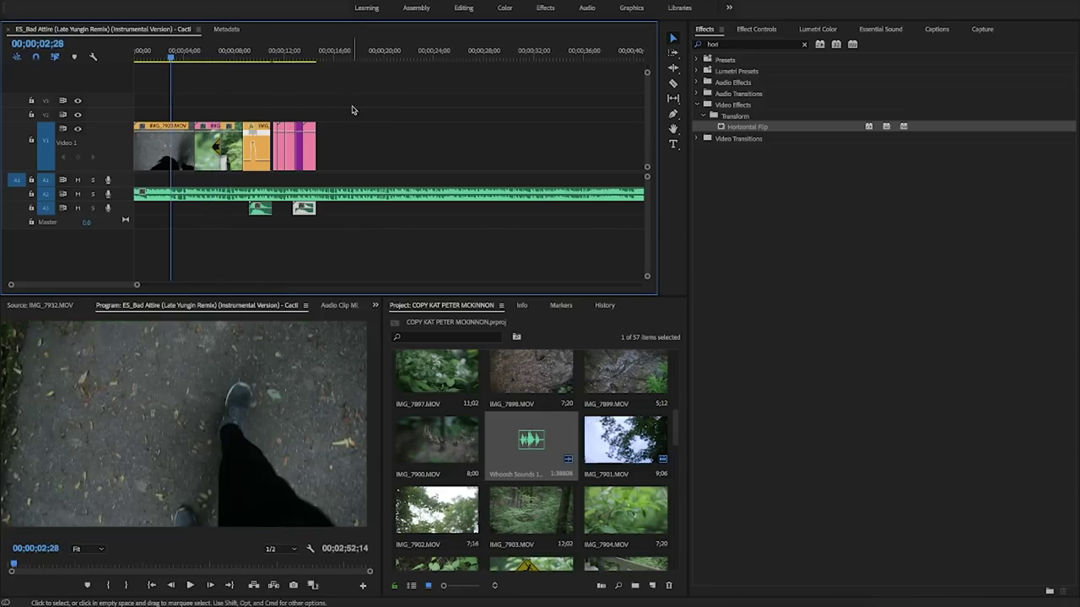
left_click_drag(354, 107, 160, 175)
right_click(156, 154)
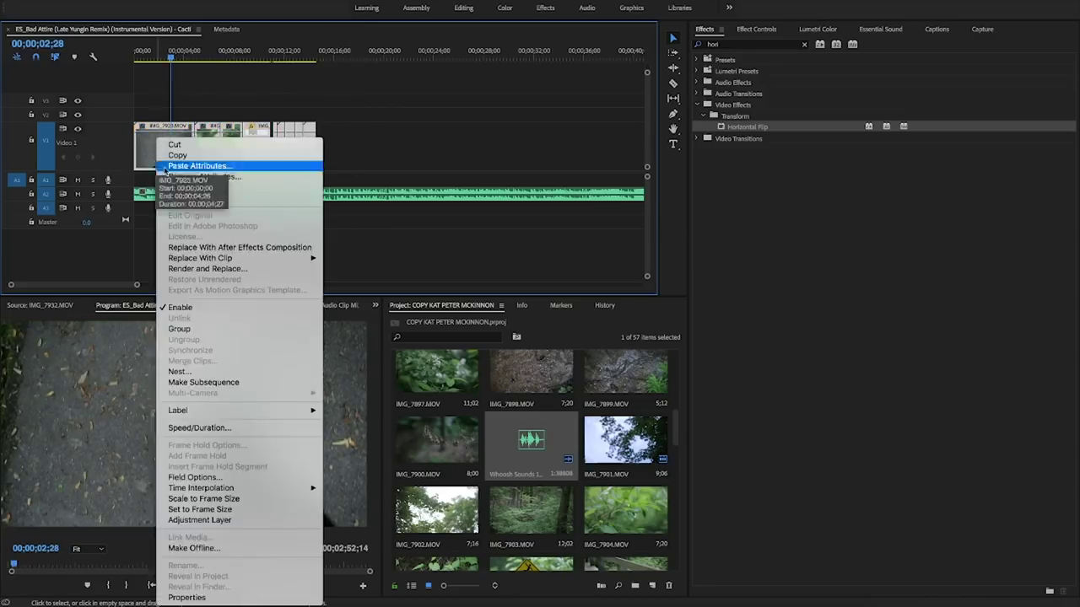
left_click(183, 375)
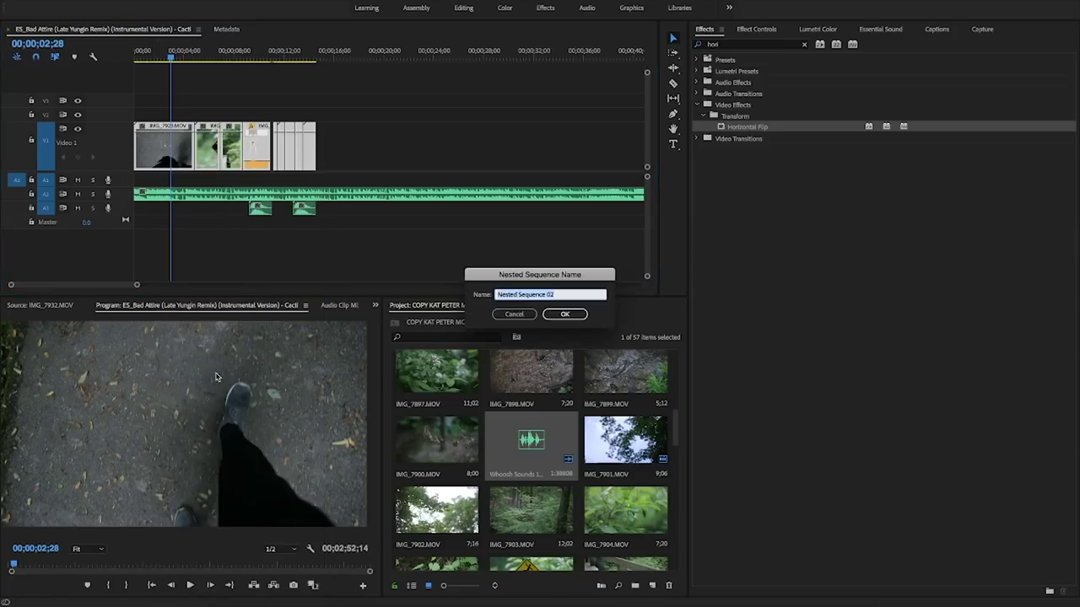
key("Return")
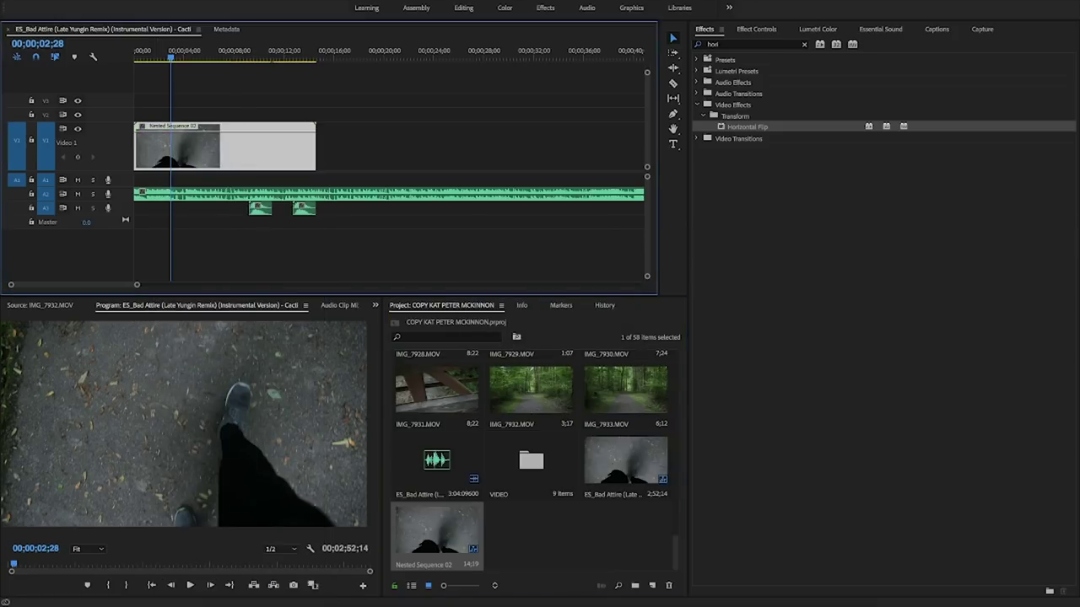
- Find the Crop effect and apply it to Nested Sequence 02
left_click(755, 51)
left_click(757, 46)
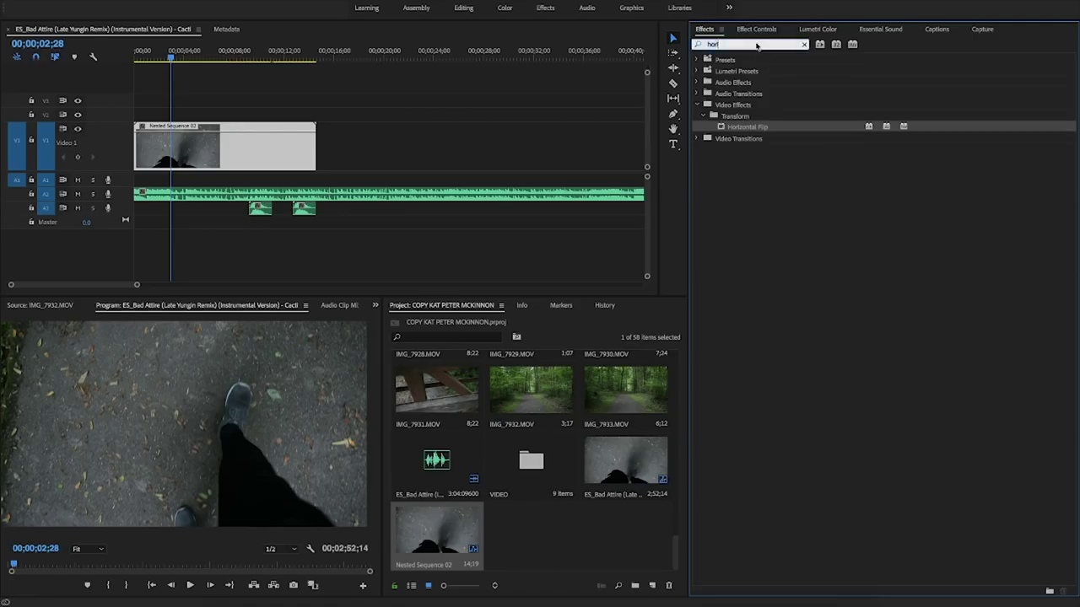
type("crop")
left_click_drag(732, 126, 269, 155)
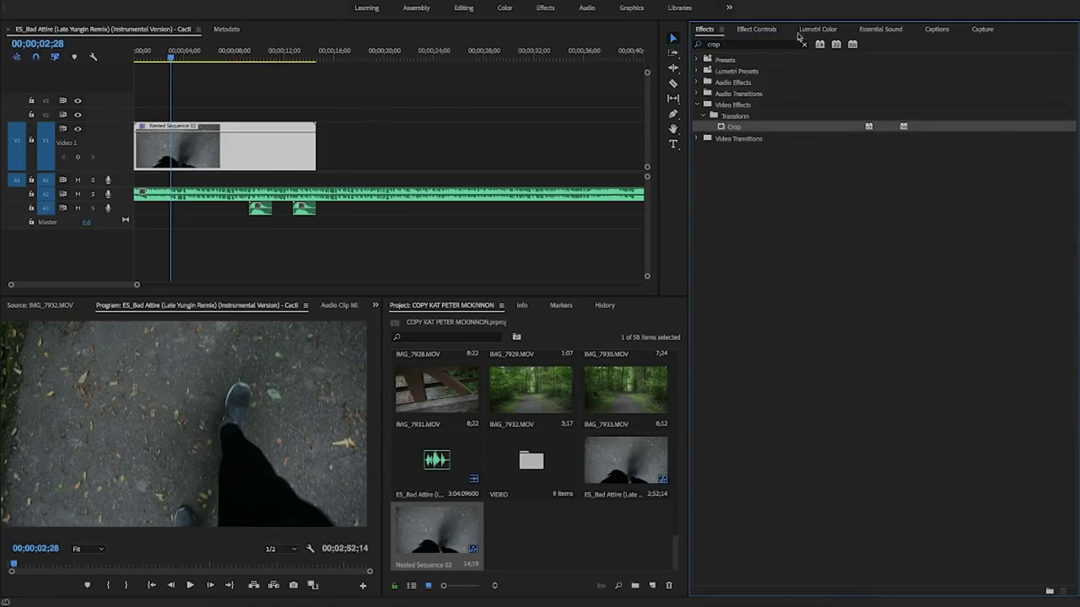
- Set the nested sequence's top and bottom crop to 10% for letterbox bars and play back the result
left_click(756, 30)
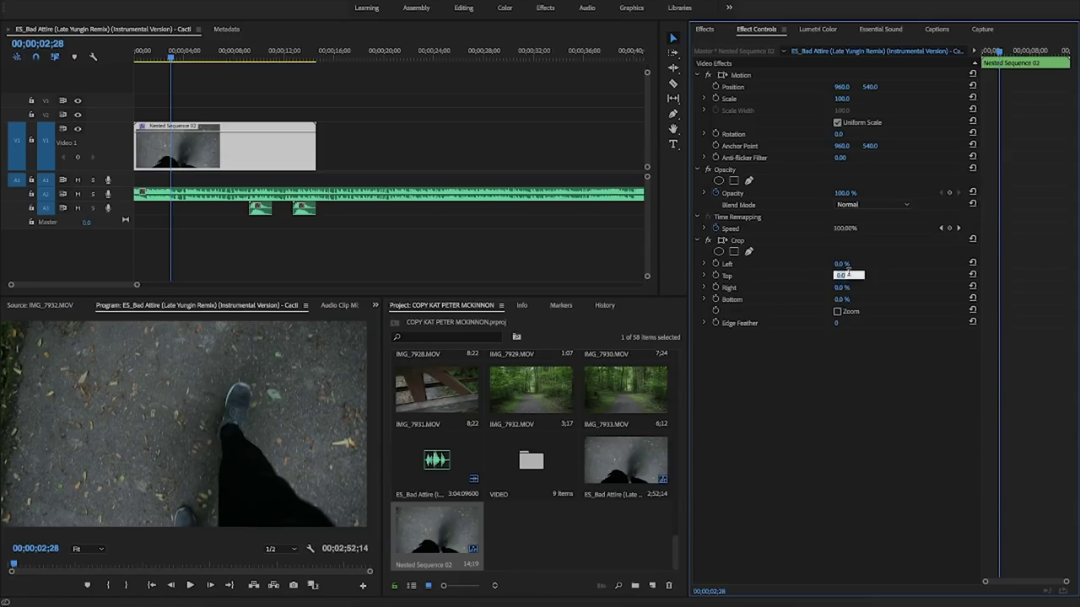
type("10")
key("Tab")
type("10")
key("Return")
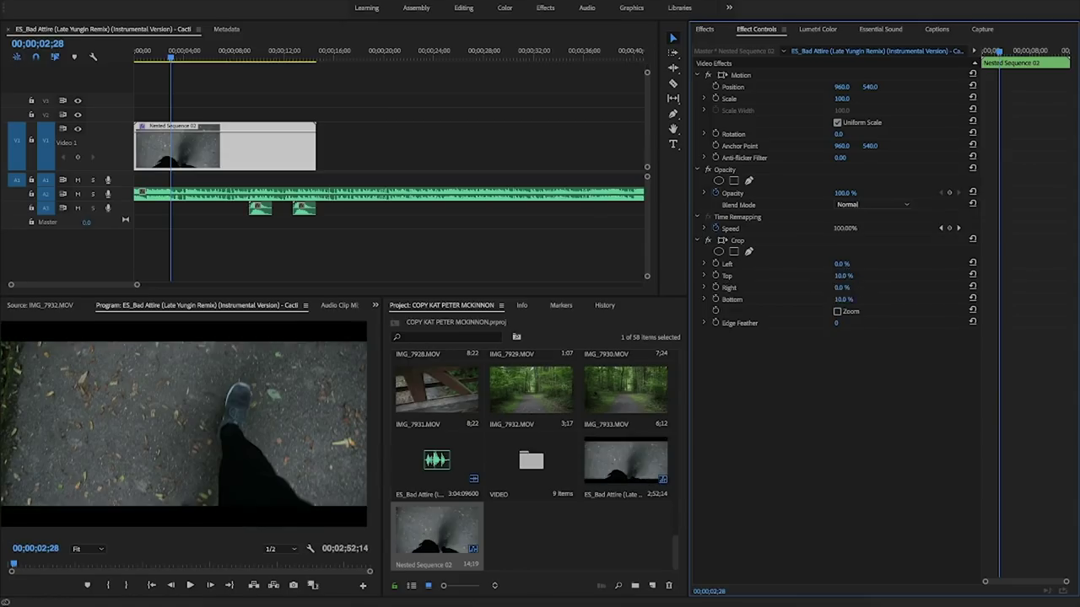
left_click(449, 135)
key("space")
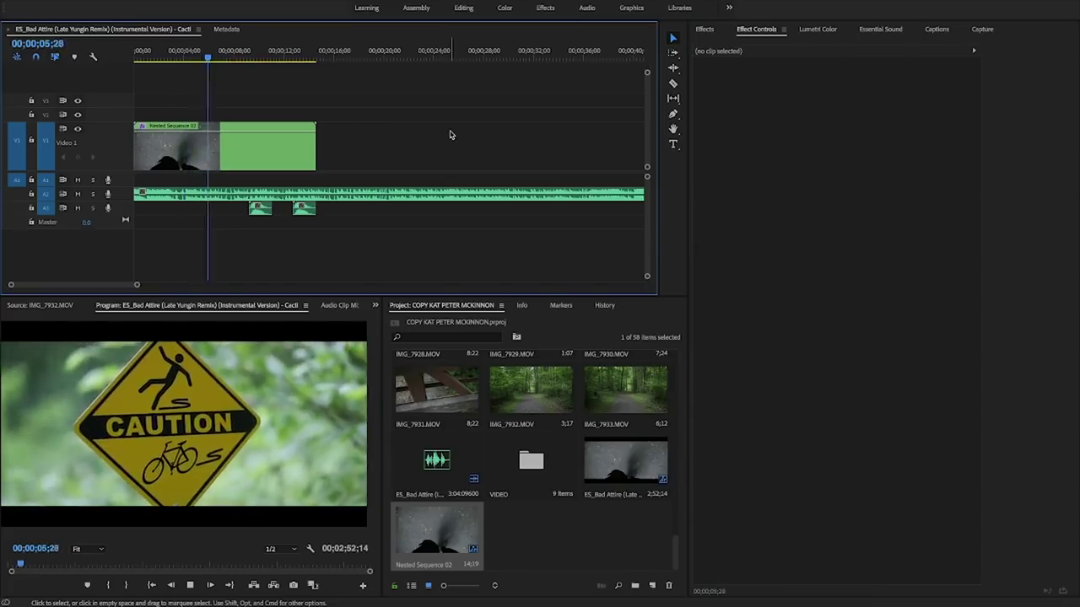
key("space")
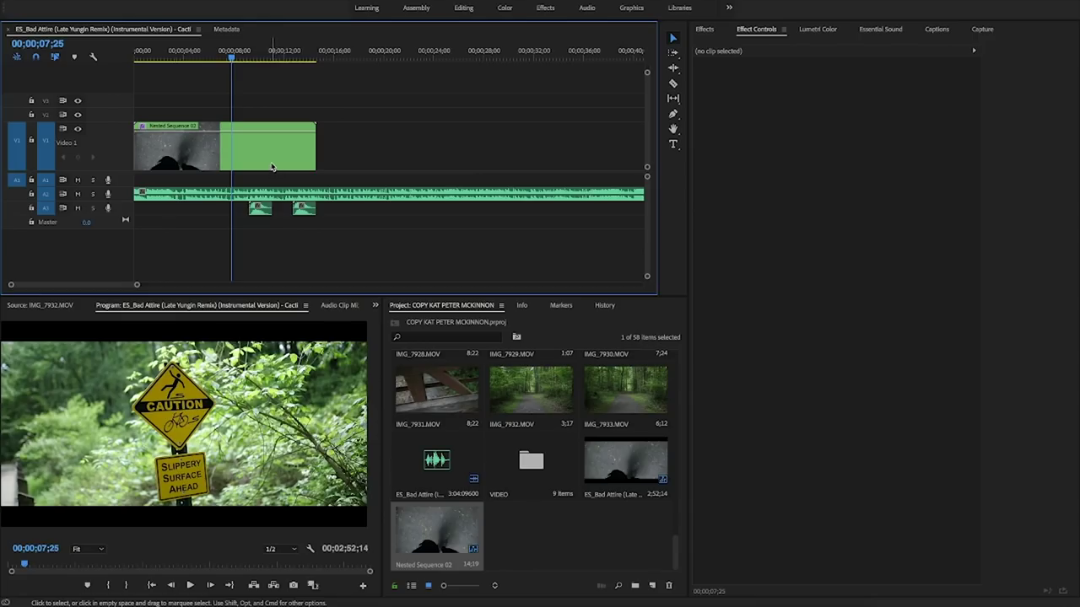
- Open Nested Sequence 02 to reach its individual clips and go to IMG_7923.MOV at 00;00;03;13
double_click(272, 165)
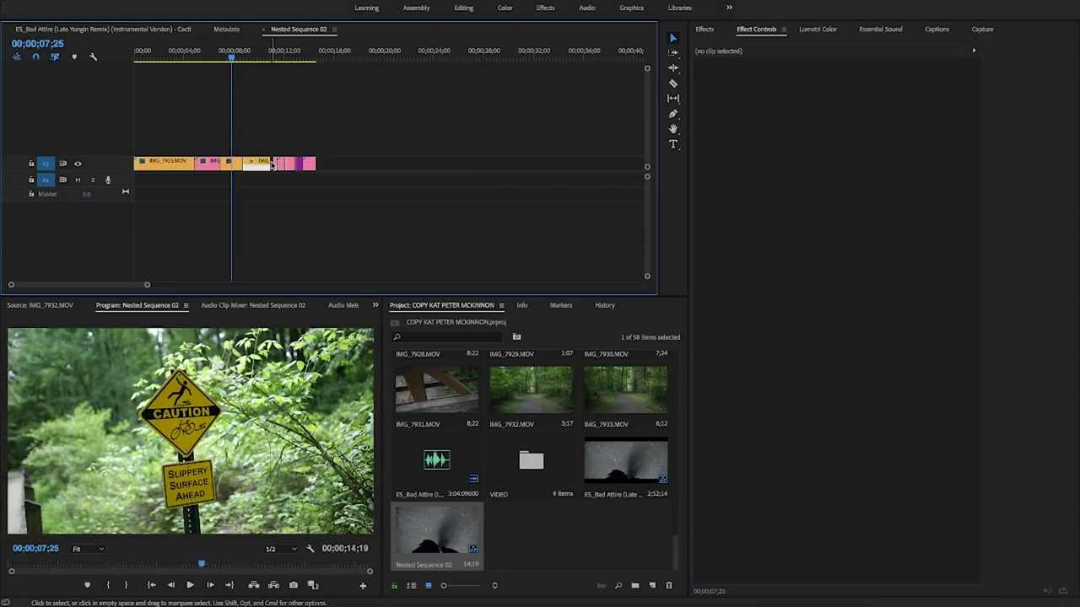
left_click(177, 52)
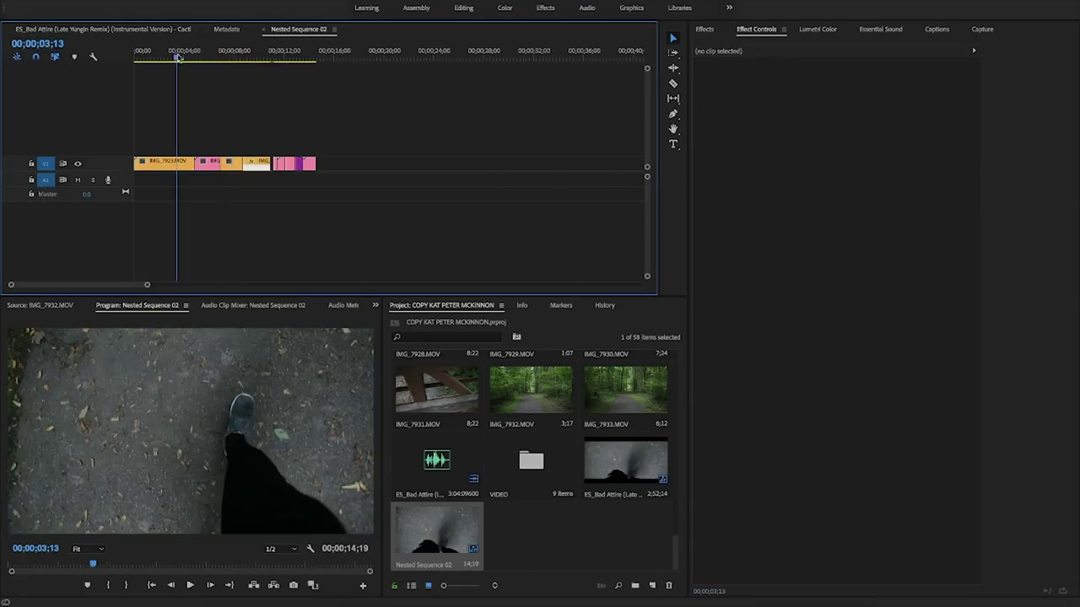
left_click(166, 165)
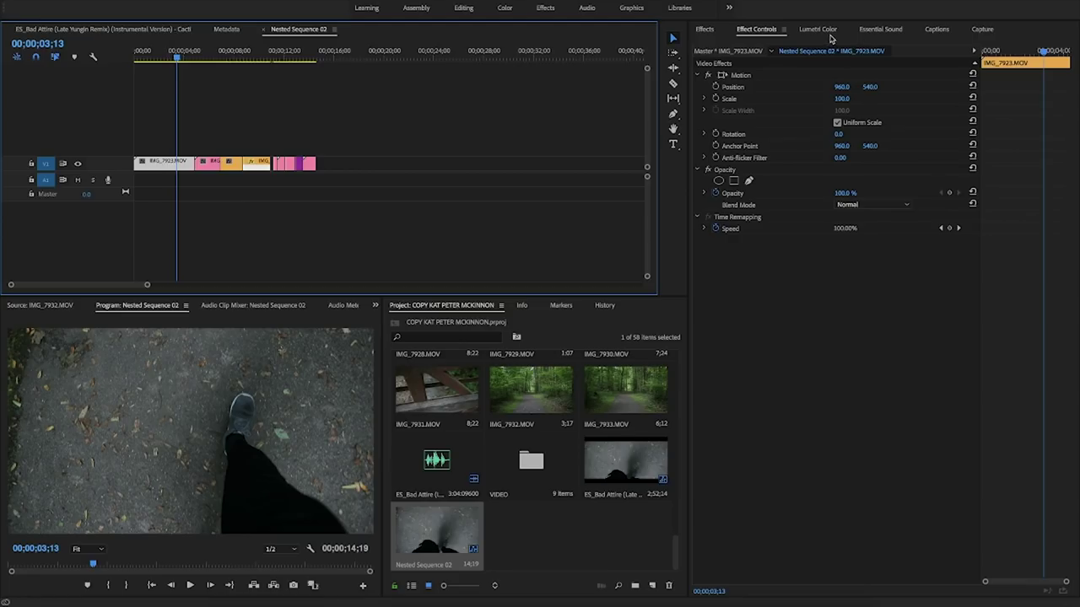
key("super+z")
key("super+shift+z")
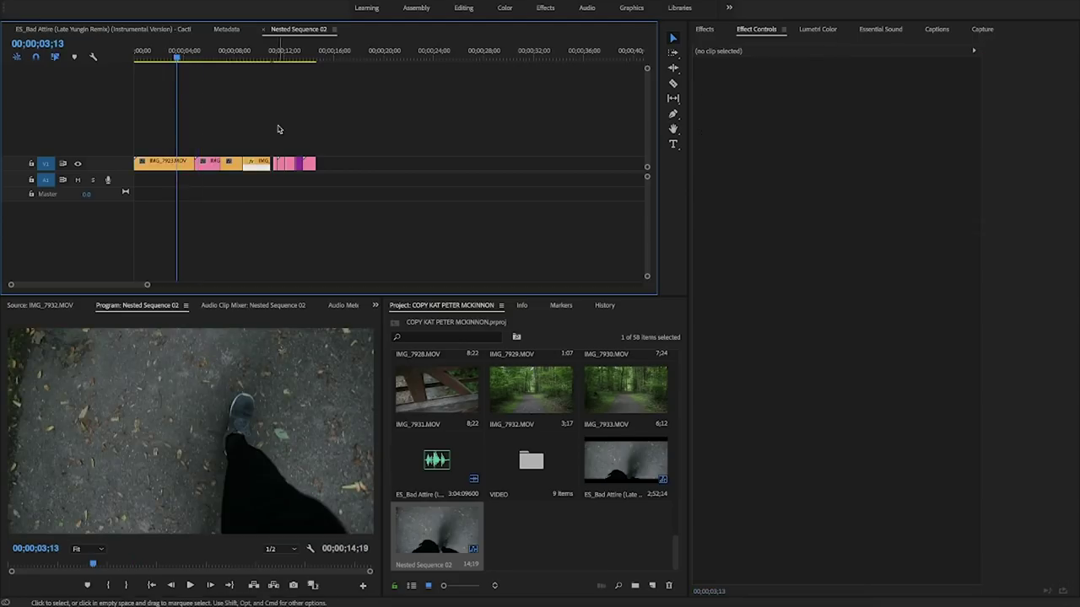
- Apply the Kodak Killer_4 creative look to IMG_7923.MOV in Lumetri Color and fine-tune the look's adjustments
left_click(180, 165)
left_click(818, 29)
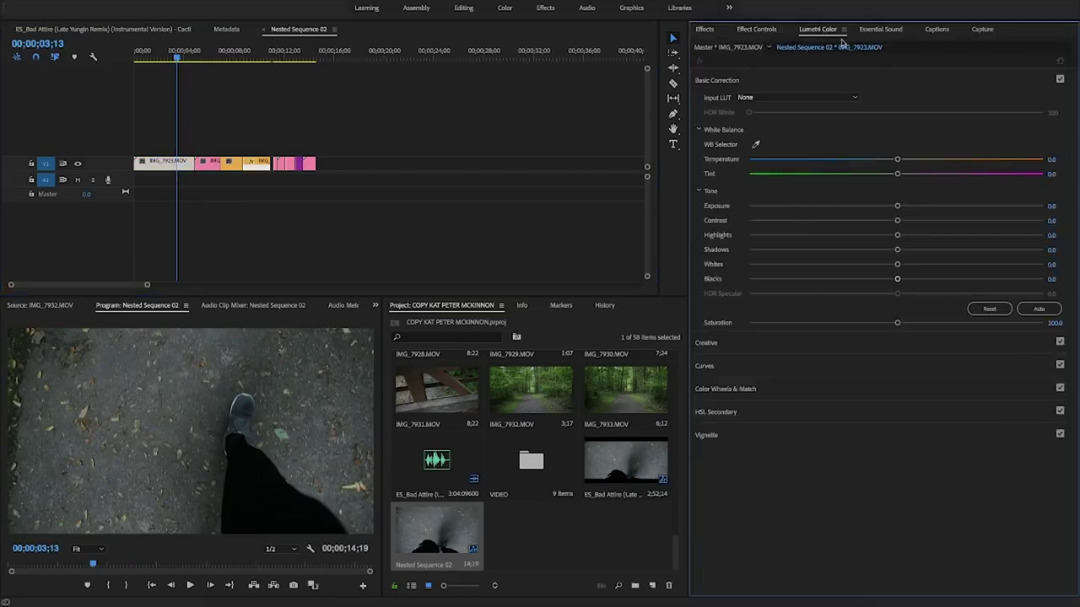
left_click(759, 343)
left_click(833, 123)
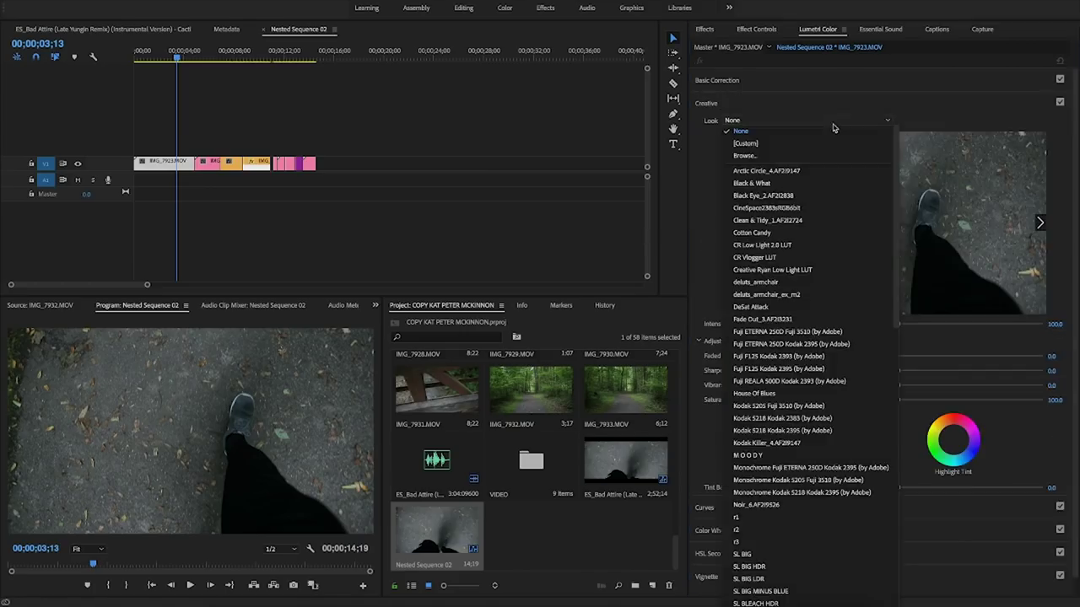
left_click(766, 443)
left_click_drag(898, 372, 894, 401)
- Shape IMG_7923.MOV's RGB curve into a gentle S-curve with lowered shadows and raised highlights
left_click(784, 507)
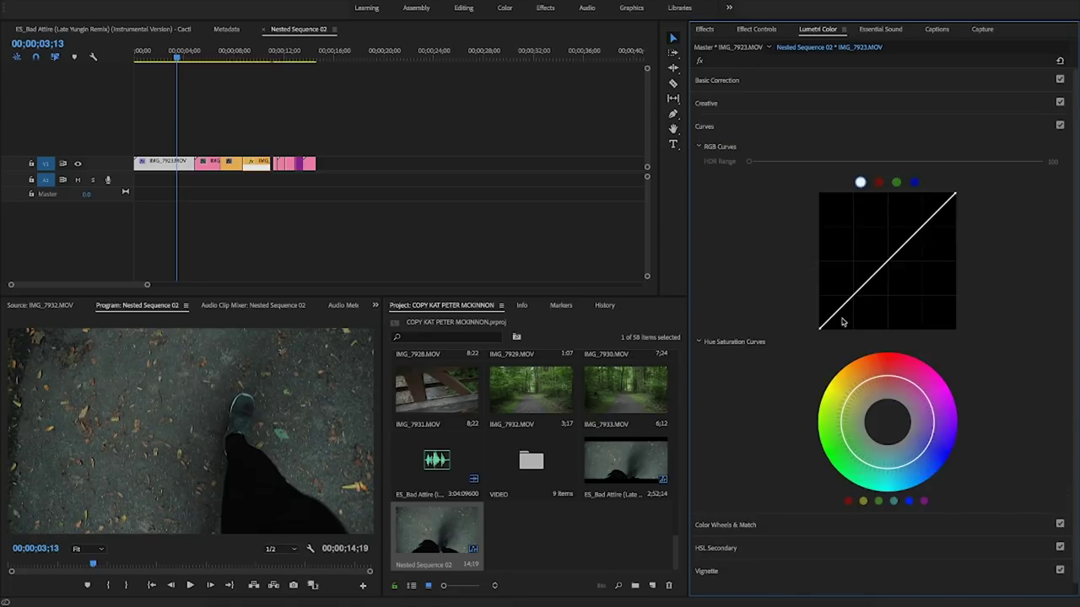
left_click_drag(842, 308, 852, 312)
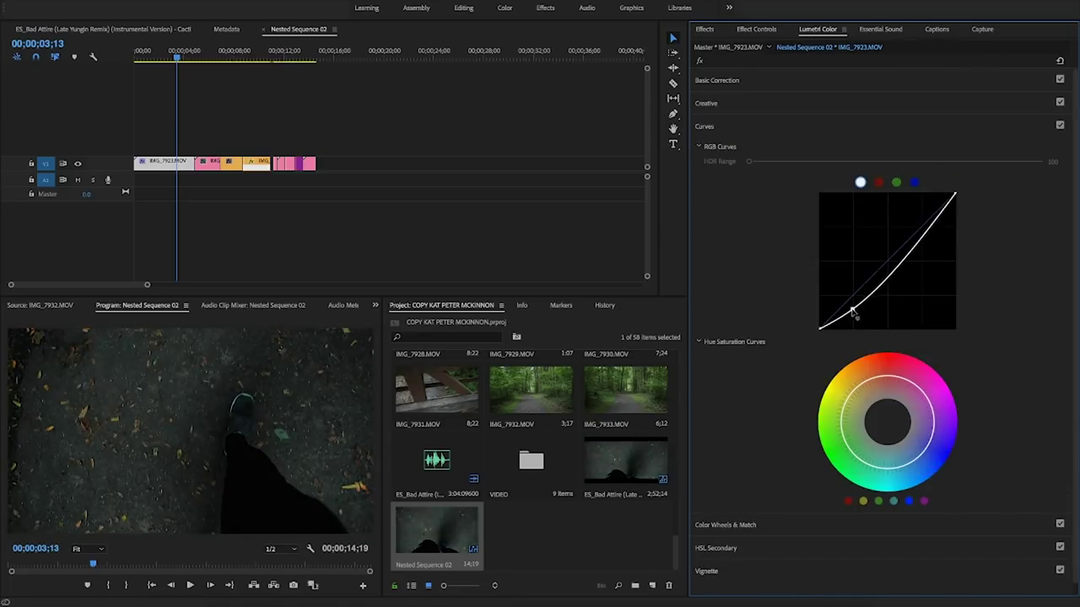
left_click_drag(930, 229, 919, 220)
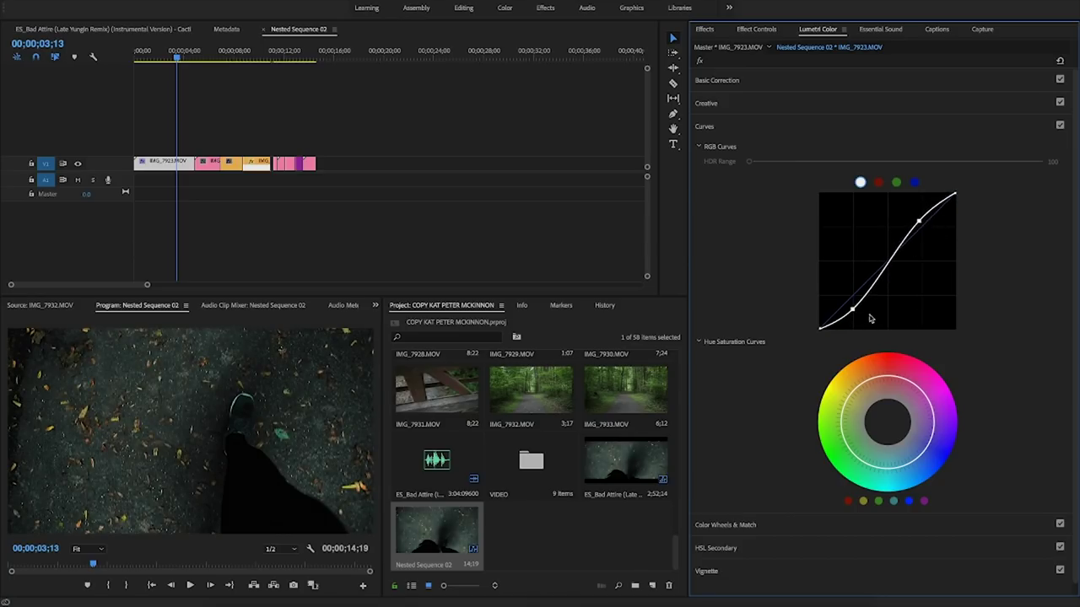
left_click_drag(851, 308, 849, 303)
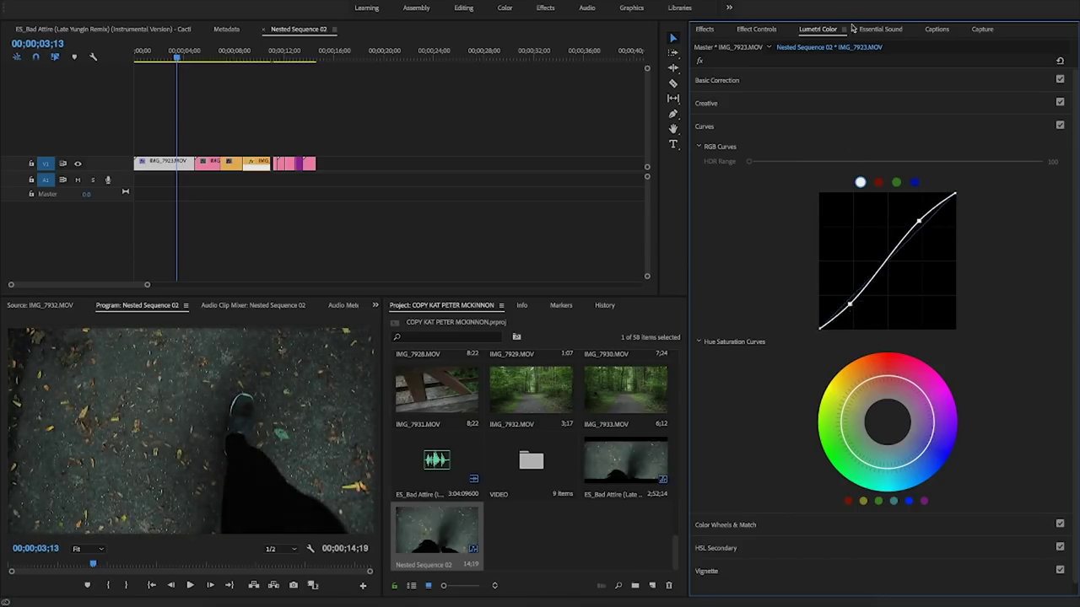
- Copy the Lumetri Color effect from IMG_7923.MOV and paste it onto IMG_7906.MOV, the close-up caution sign clip
left_click(743, 31)
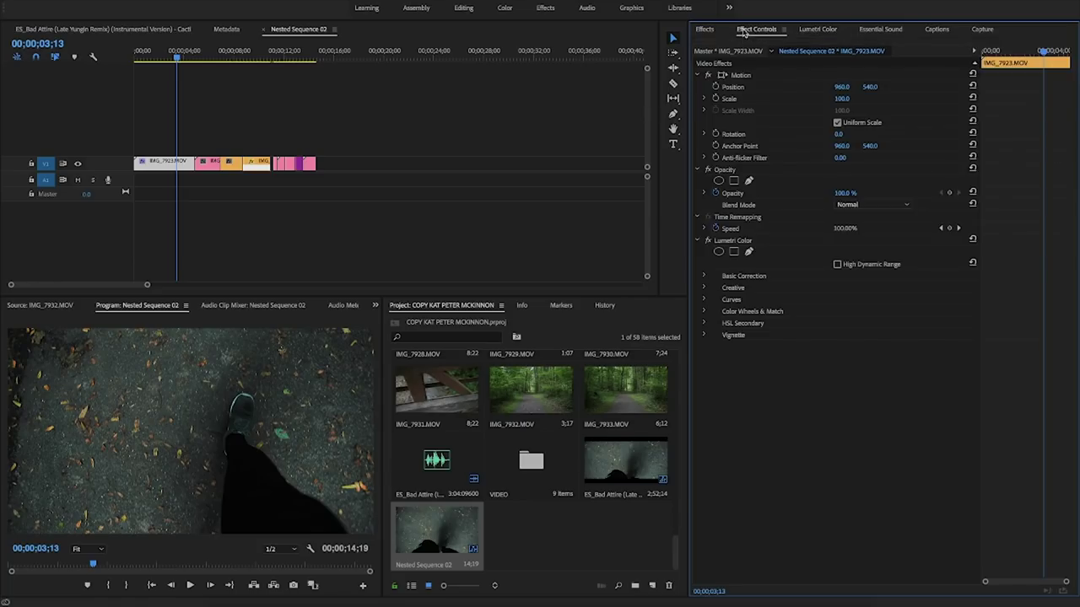
left_click(727, 242)
left_click(207, 54)
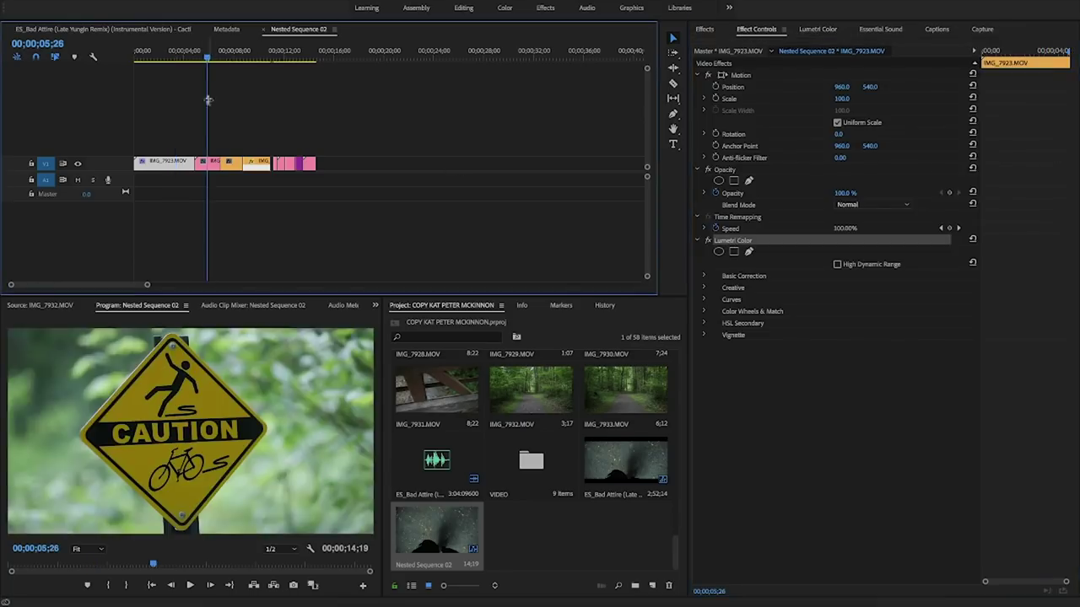
left_click(211, 164)
- Reduce the intensity of IMG_7906.MOV's Kodak Killer_4 creative look to 44.4
left_click(817, 30)
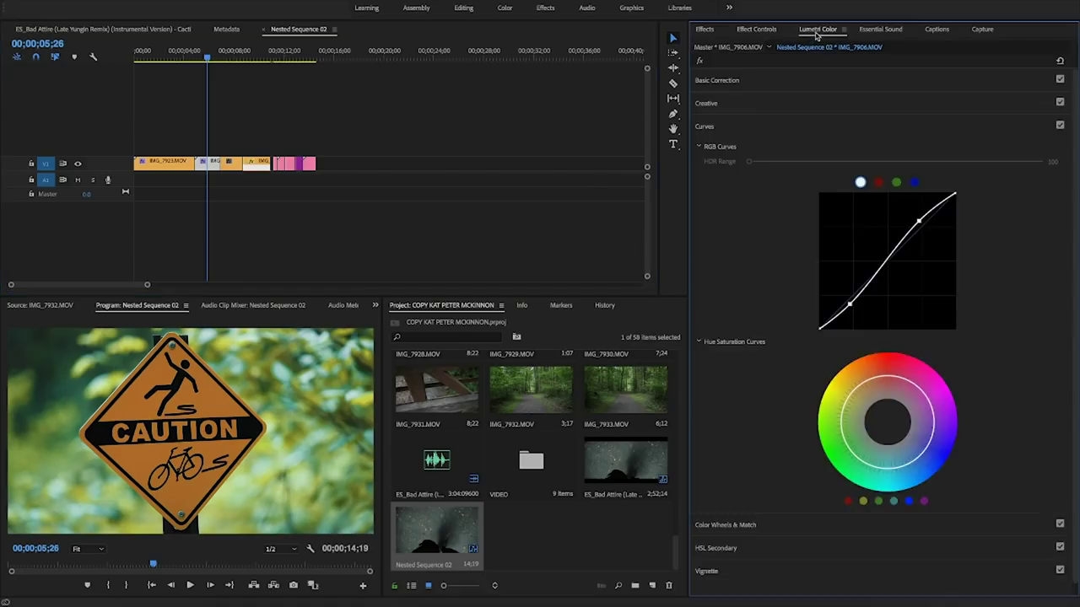
left_click(788, 106)
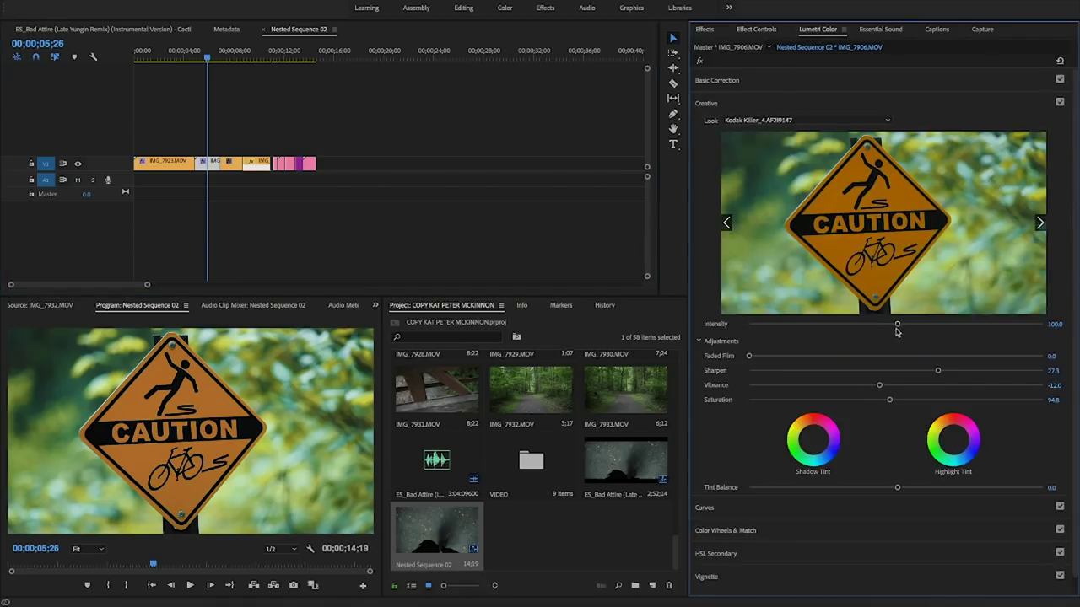
left_click_drag(897, 324, 814, 323)
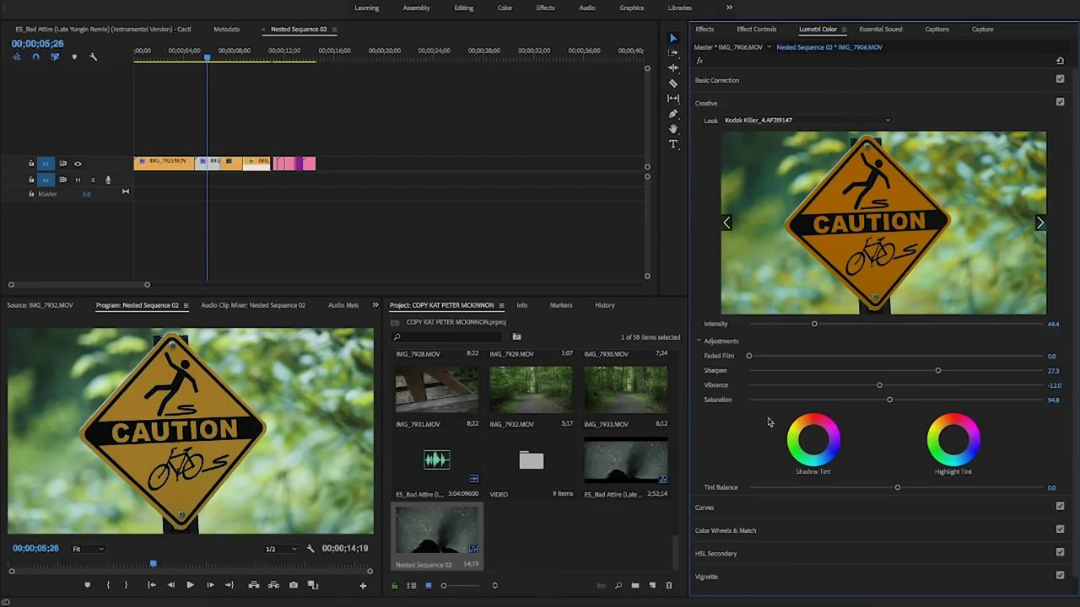
- Set IMG_7906.MOV's highlights to -55.6, shadows to -28.9, whites to 29.6 and blacks to -10.1 in the basic correction
left_click(840, 82)
left_click_drag(898, 231, 815, 233)
left_click_drag(898, 250, 880, 280)
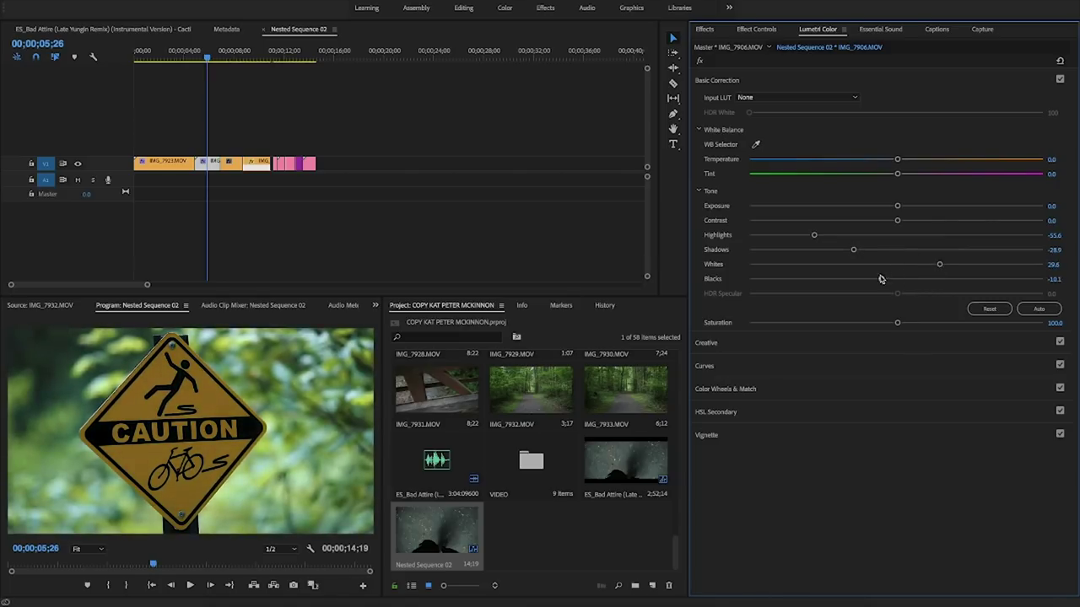
- Lower the shadow point of IMG_7906.MOV's RGB curve slightly and set the creative vibrance to -28.9 and saturation to 86.0
left_click(782, 370)
left_click_drag(851, 307, 855, 307)
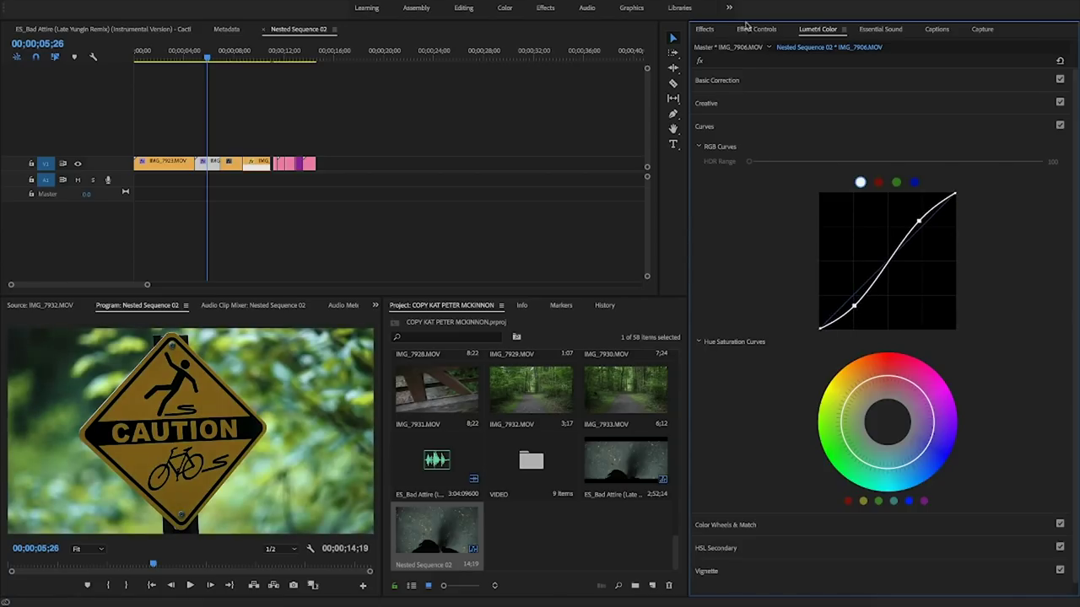
left_click(706, 103)
left_click_drag(896, 386, 875, 402)
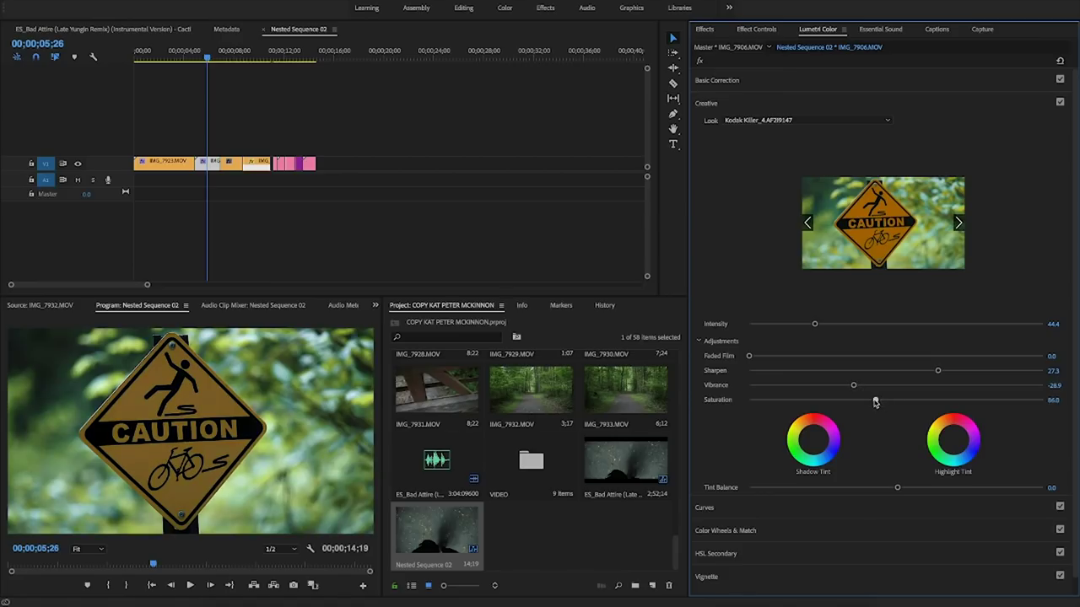
left_click(766, 80)
- Copy IMG_7906.MOV's Lumetri Color effect and paste it onto IMG_7874.MOV, with the playhead at 00;00;07;01
left_click(757, 30)
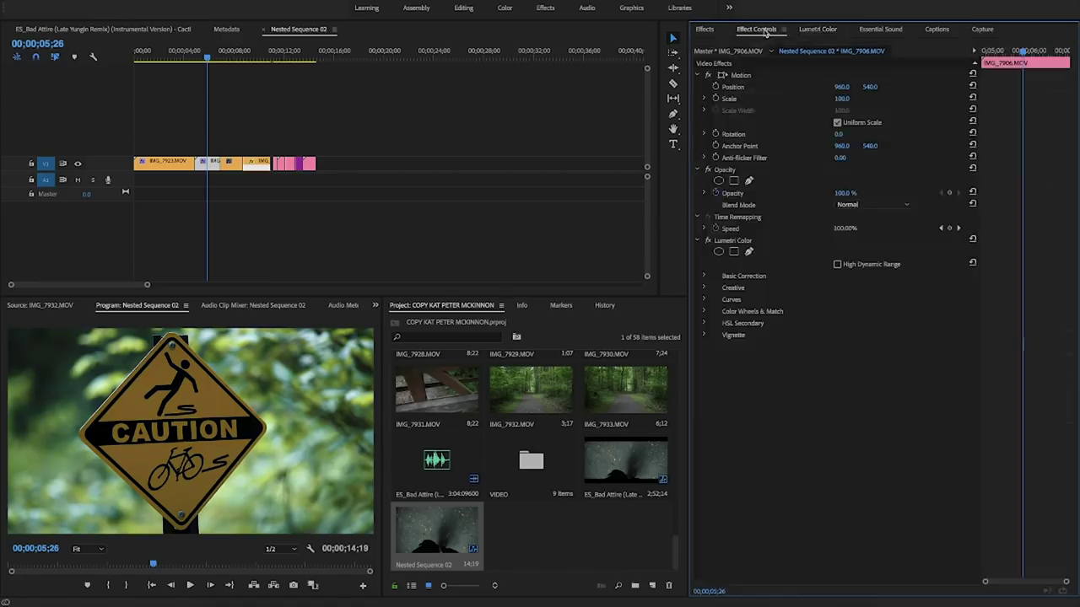
left_click(746, 242)
left_click(221, 64)
left_click(222, 56)
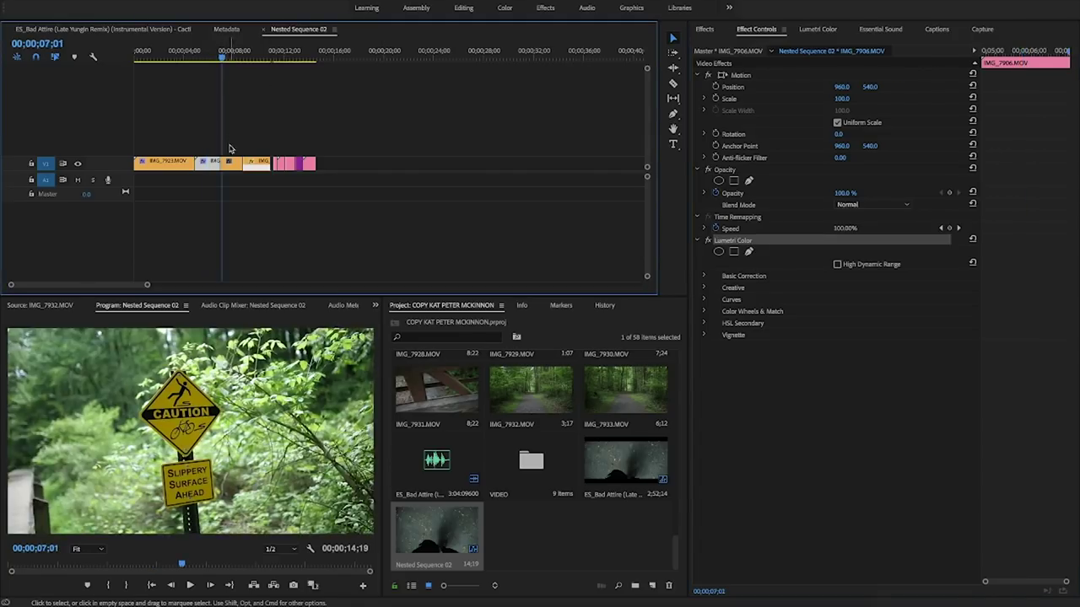
left_click(226, 166)
key("ctrl+v")
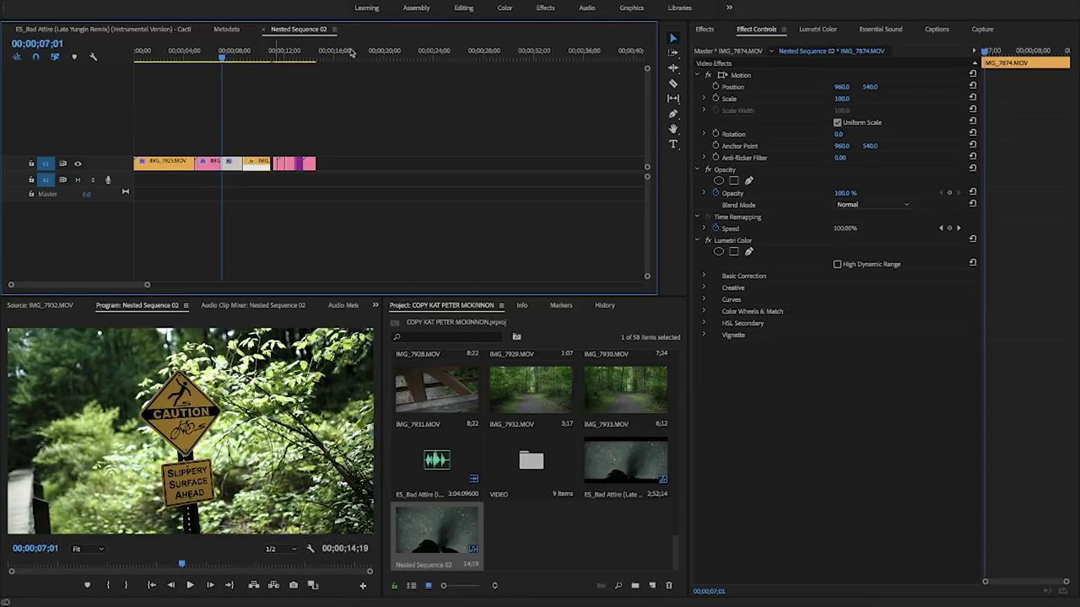
- Set IMG_7874.MOV's highlights to -54.9, shadows to -19.7, whites to 1.7 and blacks to 8.2, and raise its RGB curve's highlight point slightly
left_click(814, 31)
mouse_move(815, 236)
left_mouse_down()
mouse_move(763, 229)
mouse_move(816, 236)
left_mouse_up()
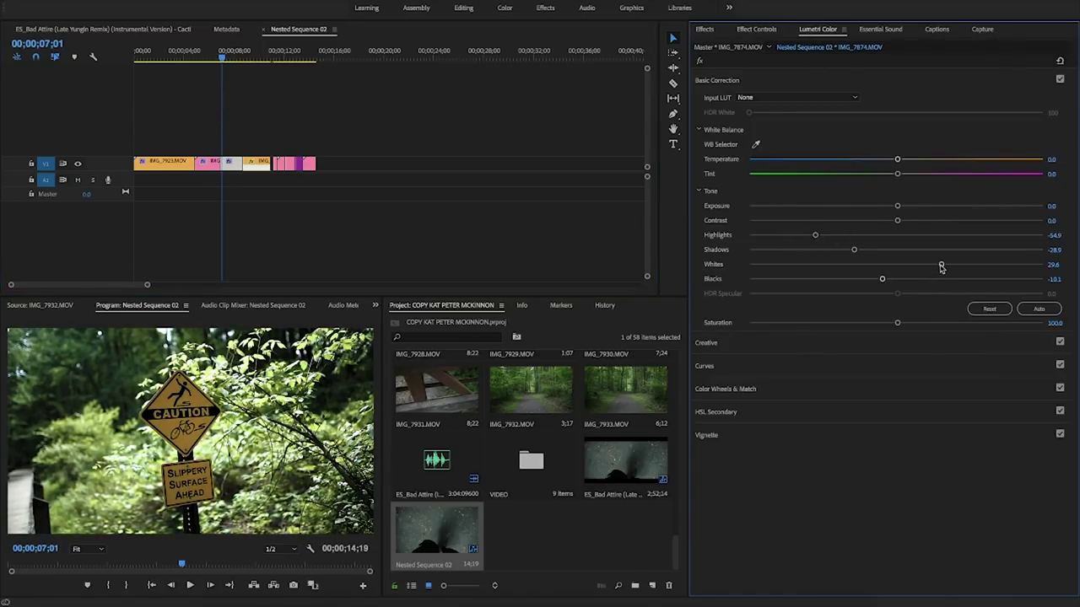
left_click_drag(942, 266, 907, 280)
mouse_move(855, 251)
left_mouse_down()
mouse_move(878, 252)
mouse_move(866, 251)
left_mouse_up()
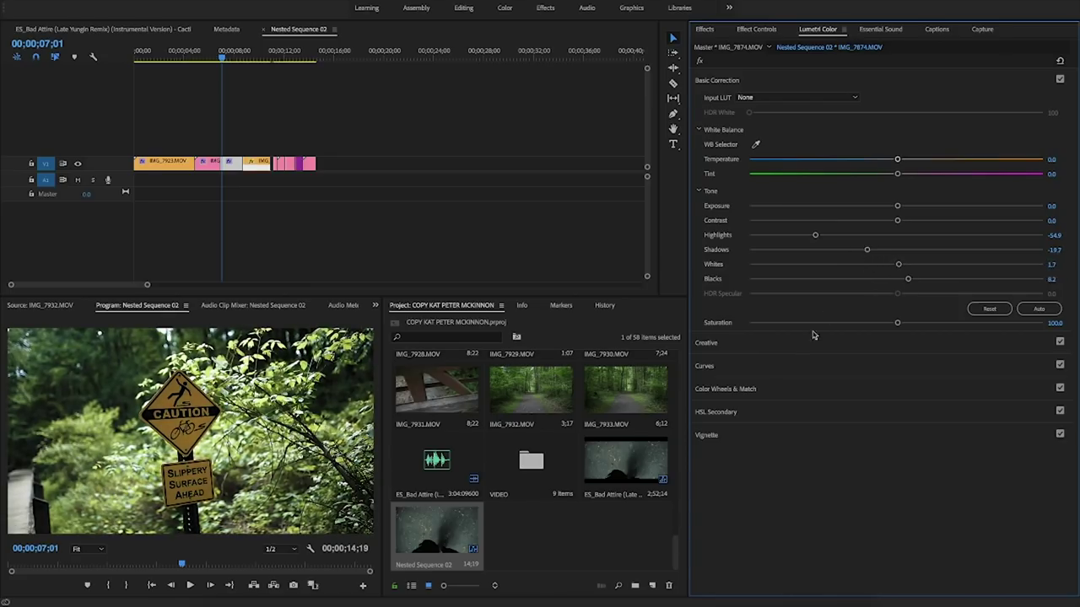
left_click(793, 363)
left_click_drag(919, 221, 918, 217)
- Return from Nested Sequence 02 to the main ES_Bad Attire sequence, save the project and move the playhead to an earlier point for review
left_click_drag(230, 56, 251, 55)
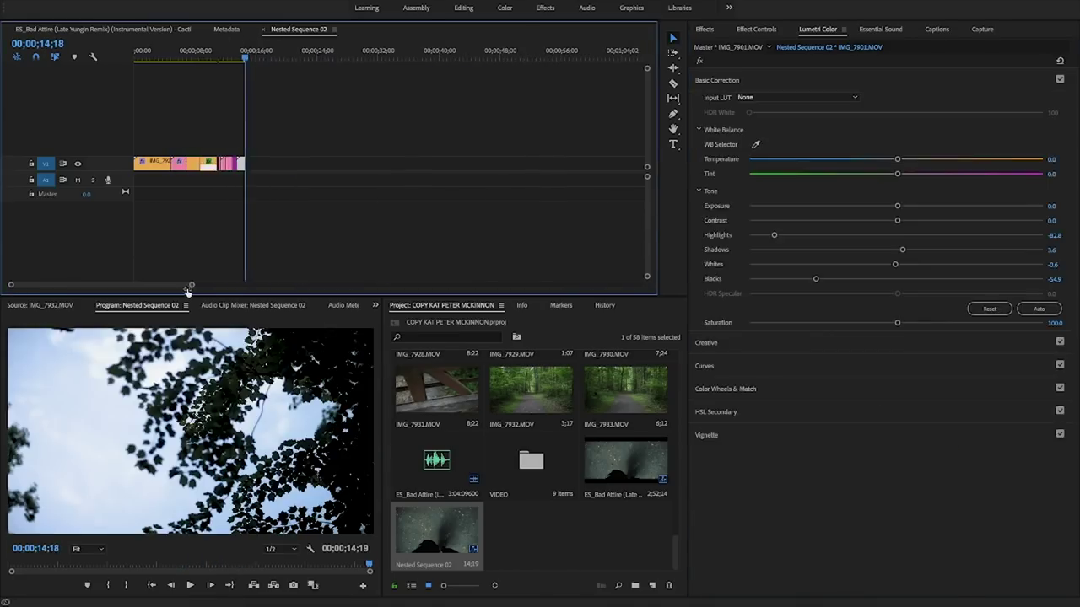
left_click(233, 244)
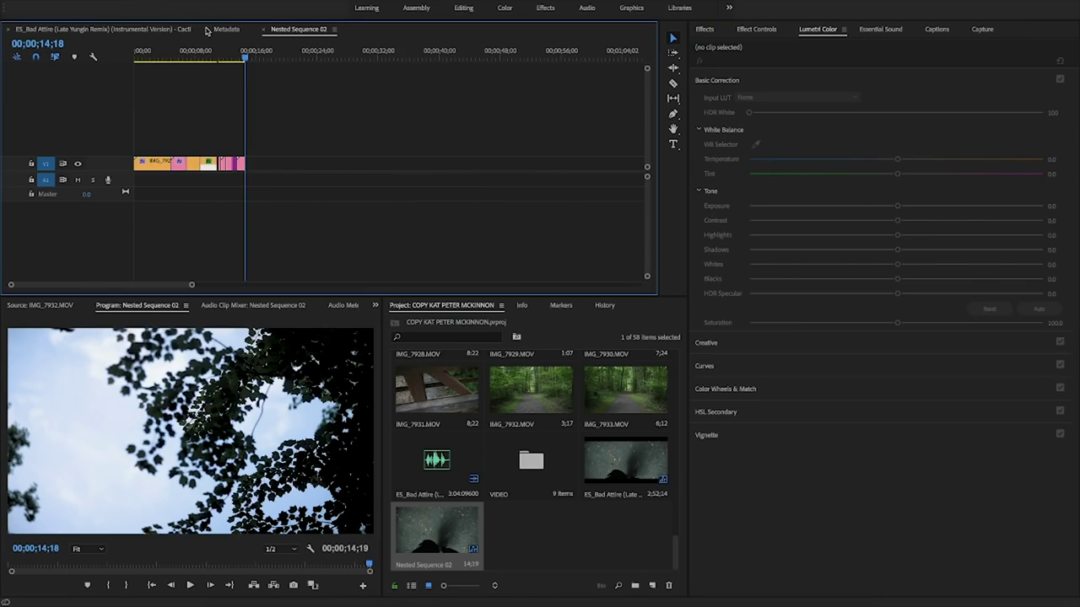
left_click(166, 30)
key("ctrl+s")
left_click(199, 53)
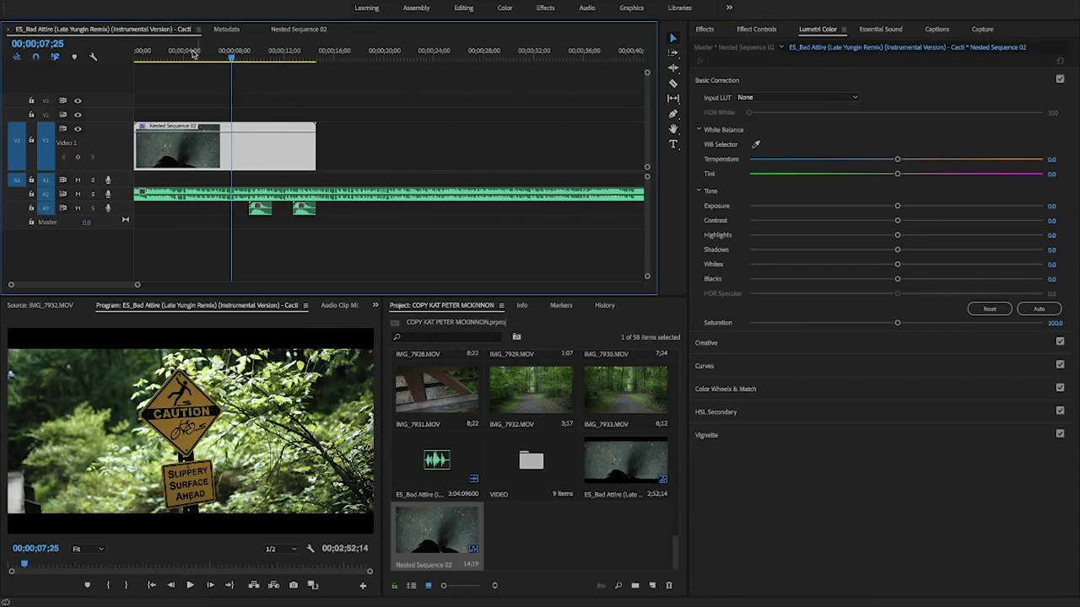